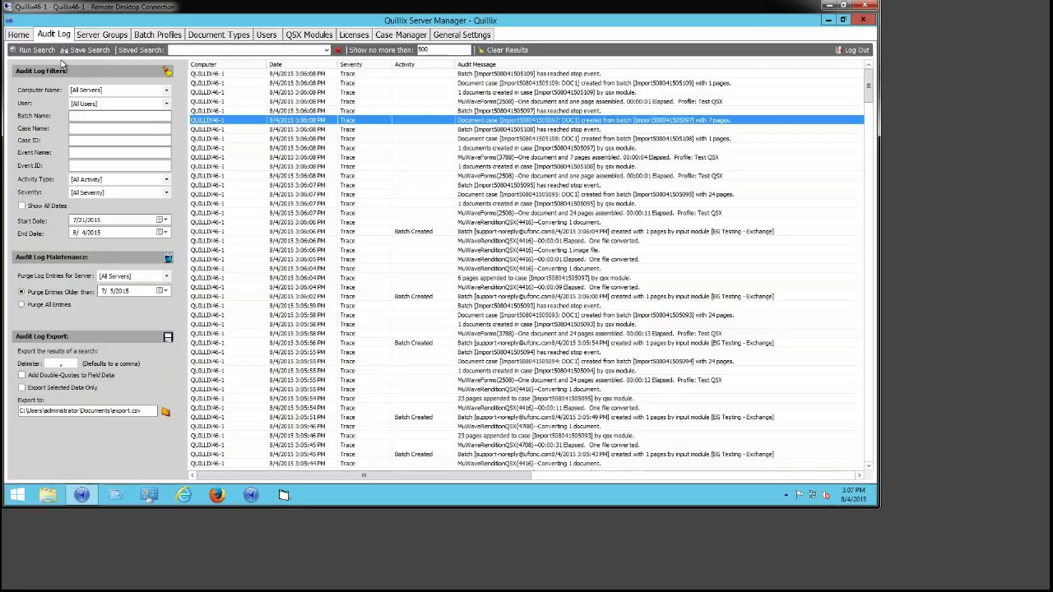
- Run the audit log search repeatedly with the existing filters and review the most recent trace entries and batch activity
{"action": "left_click", "coordinate": [33, 49]}
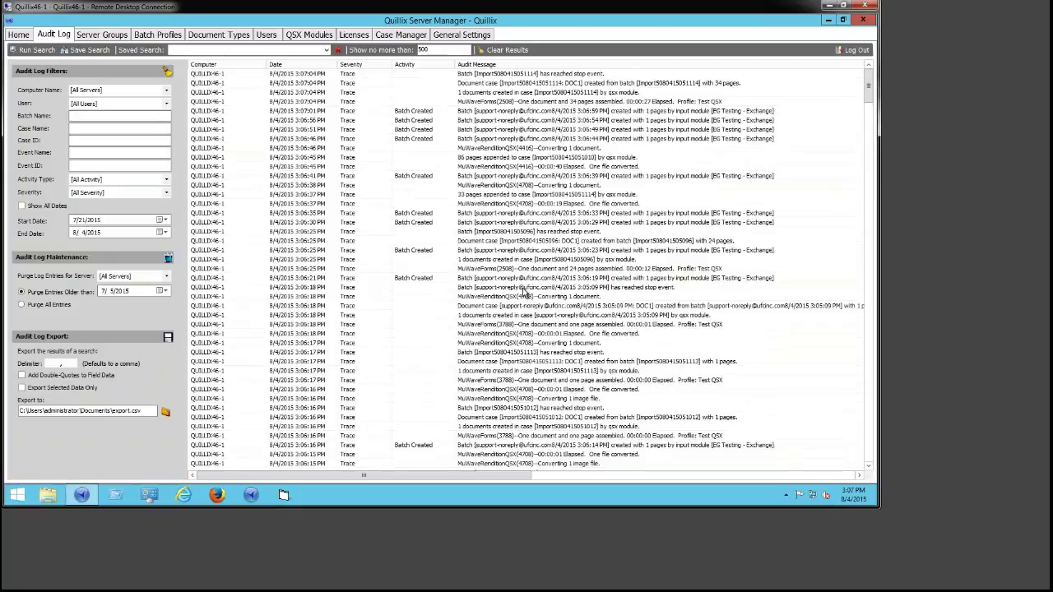
{"action": "scroll", "coordinate": [499, 255], "scroll_direction": "down", "scroll_amount": 15}
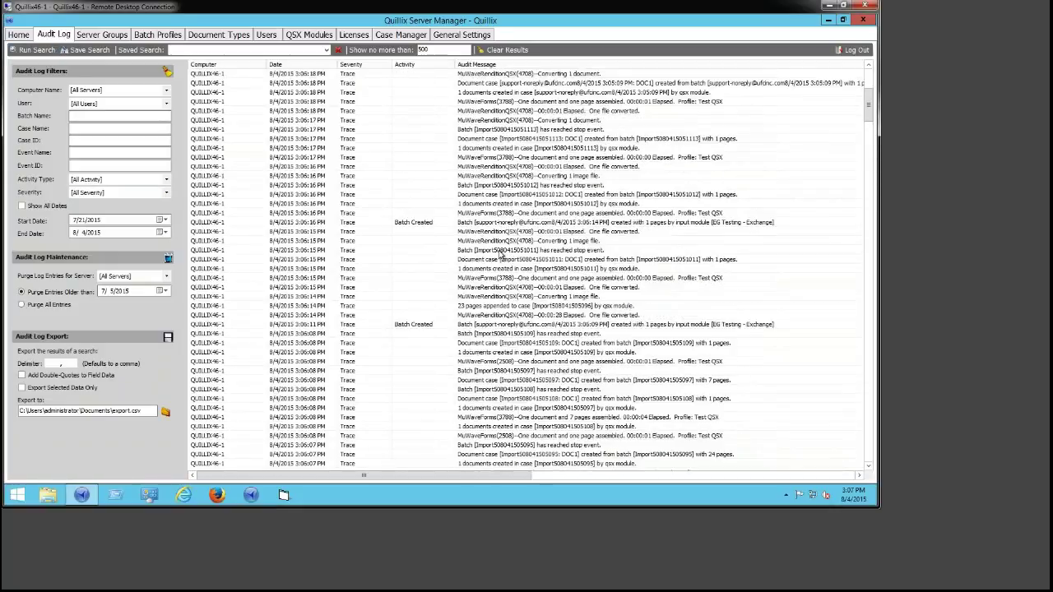
{"action": "left_click", "coordinate": [37, 50]}
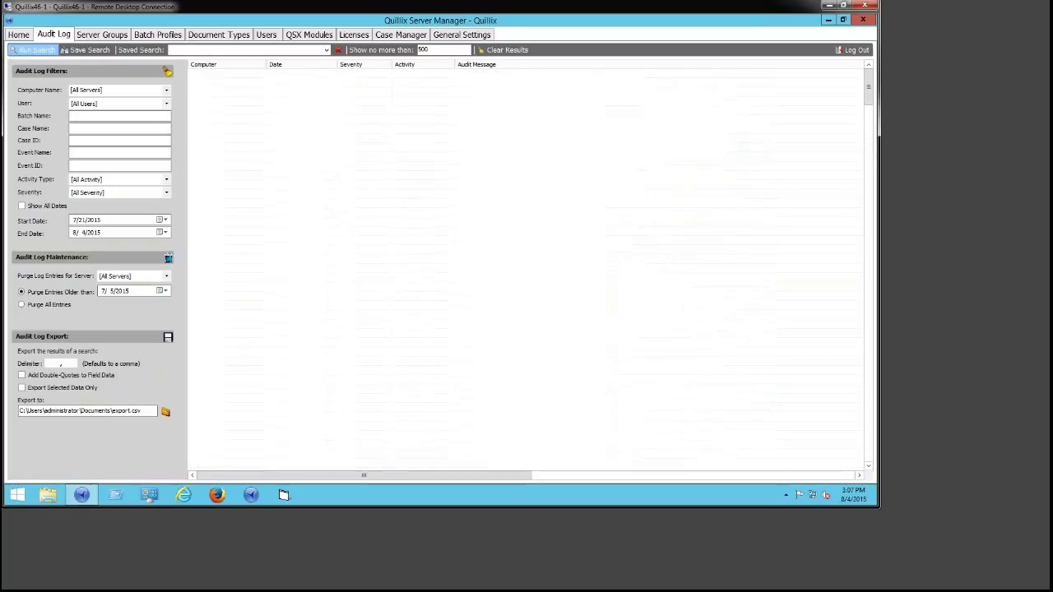
{"action": "left_click", "coordinate": [39, 50]}
{"action": "scroll", "coordinate": [451, 200], "scroll_direction": "down", "scroll_amount": 1}
{"action": "scroll", "coordinate": [452, 200], "scroll_direction": "down", "scroll_amount": 7}
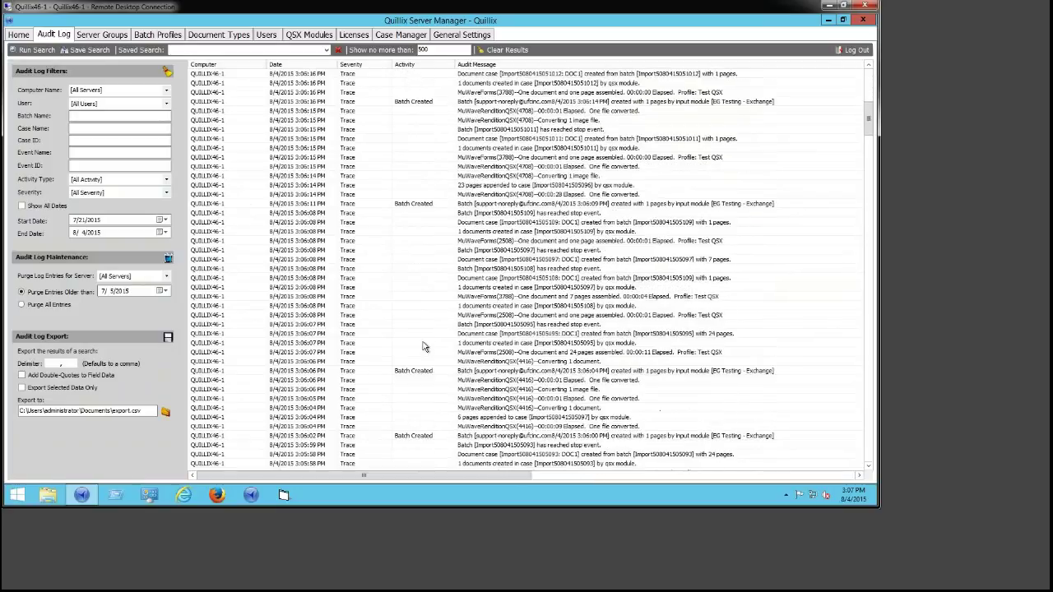
{"action": "left_click", "coordinate": [37, 50]}
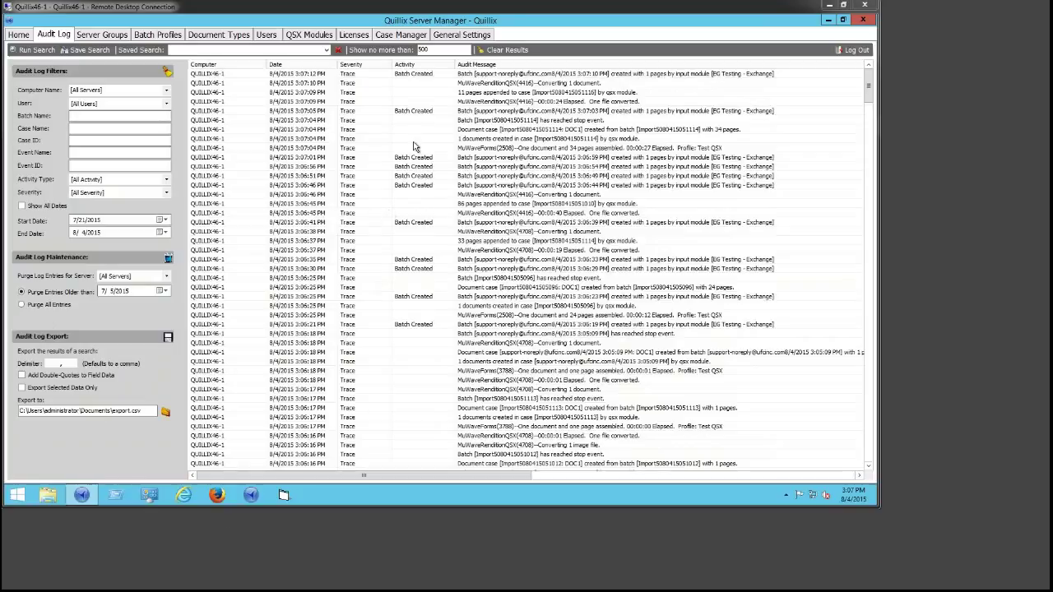
- Leave the audit log, switch to the Quillix Performance Monitor and fetch the server's current statistics
{"action": "left_click", "coordinate": [28, 38]}
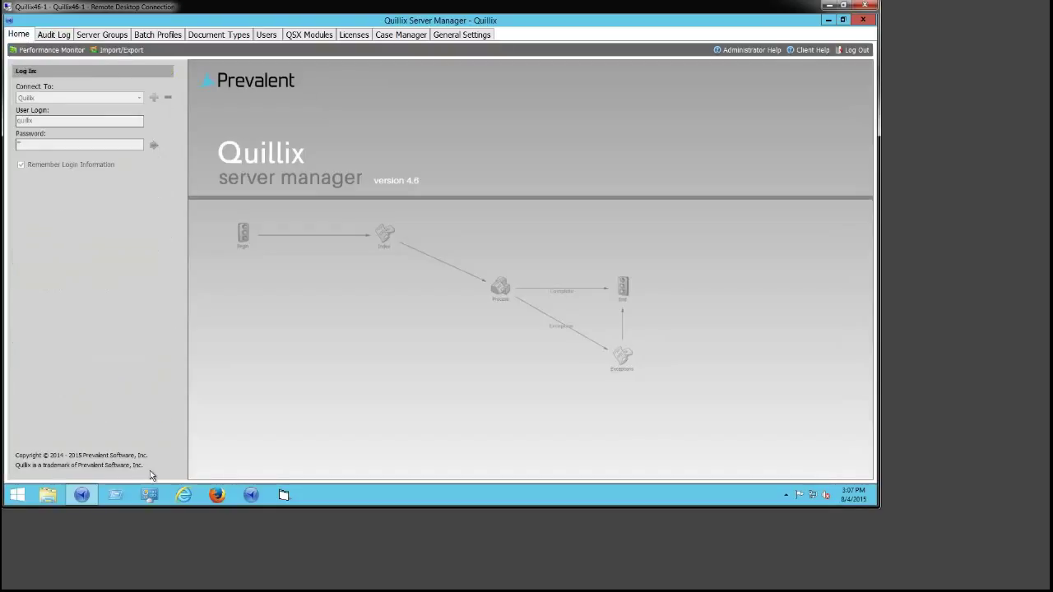
{"action": "left_click", "coordinate": [251, 495]}
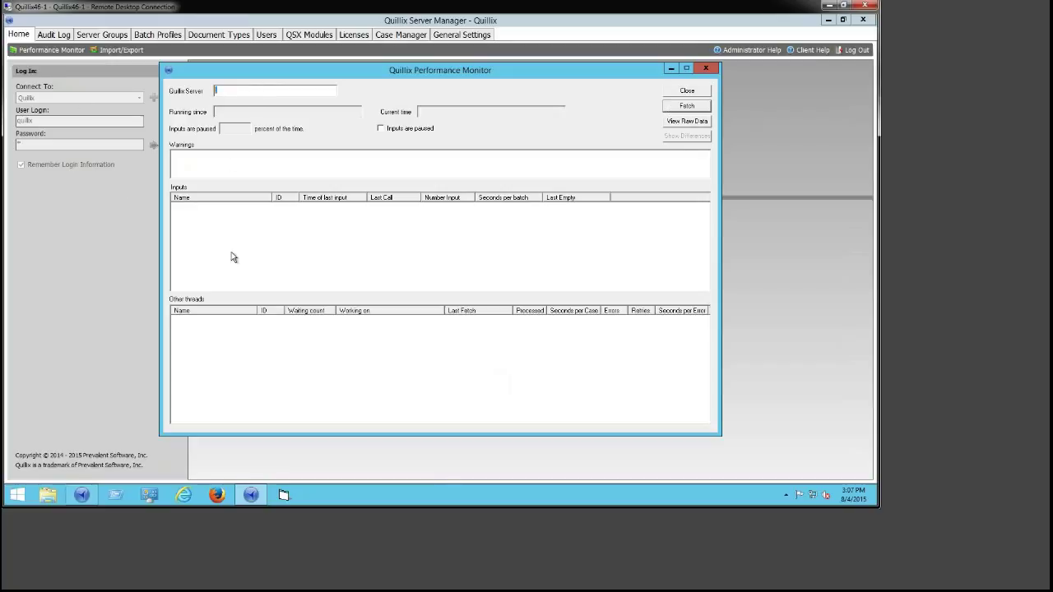
{"action": "left_click", "coordinate": [690, 106]}
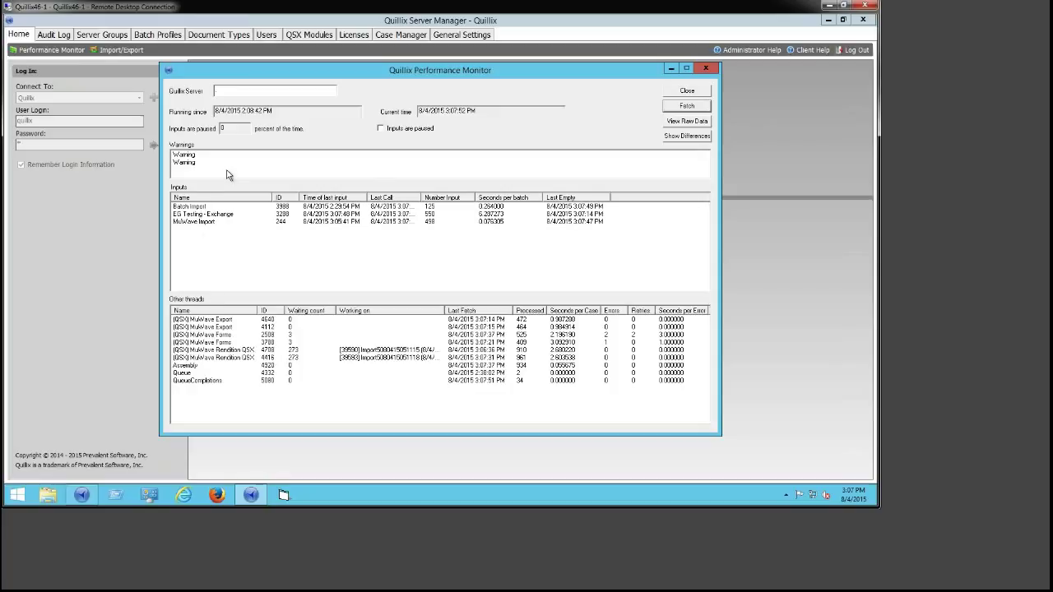
- Examine the Batch Import, EG Testing - Exchange and MuWave Import rows in the monitor's inputs list
{"action": "left_click", "coordinate": [196, 208]}
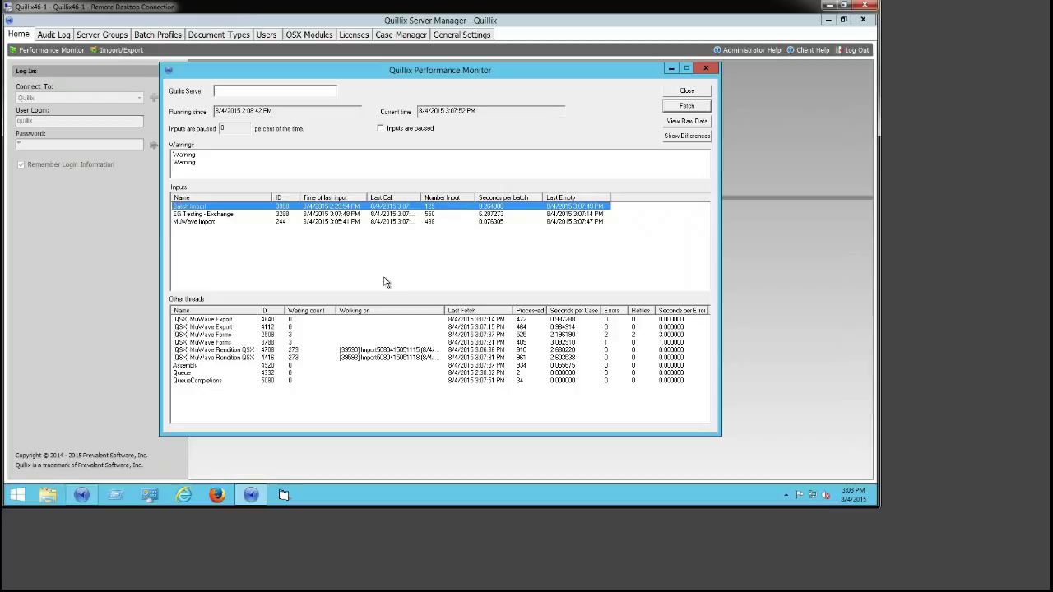
{"action": "key", "text": "Down"}
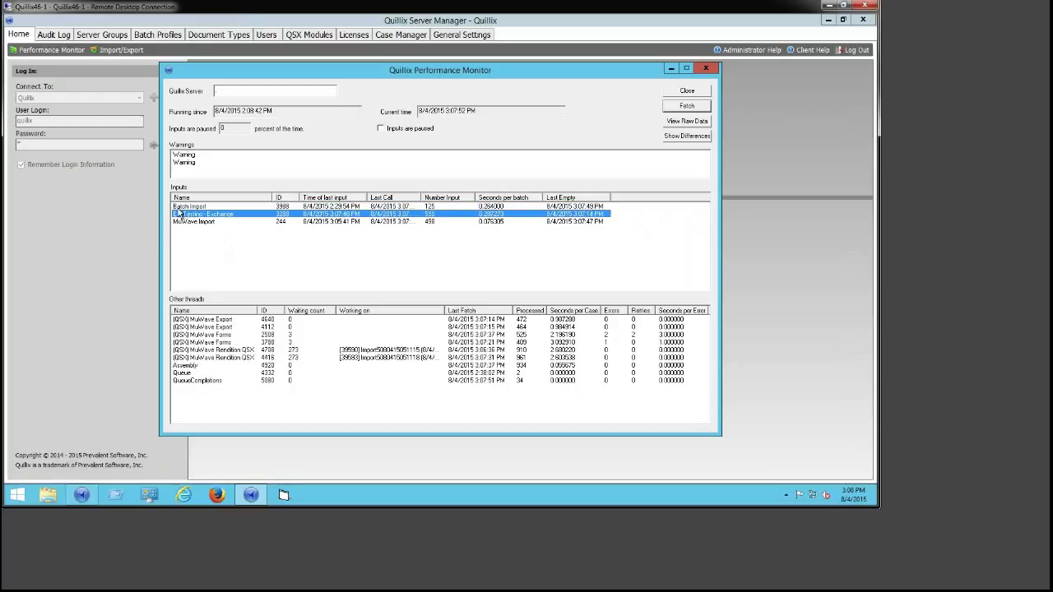
{"action": "key", "text": "Up"}
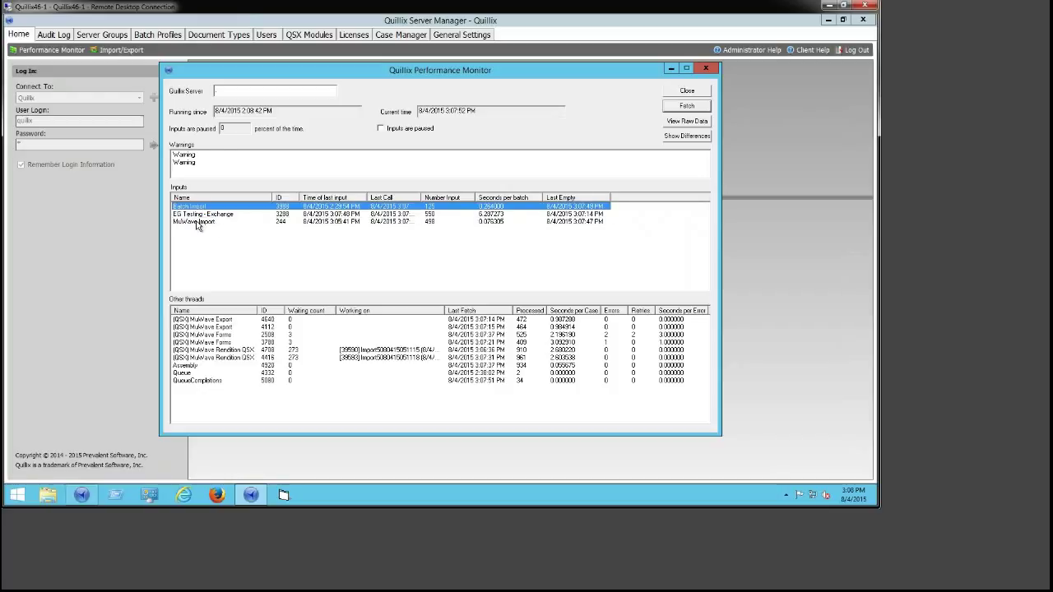
{"action": "key", "text": "Down"}
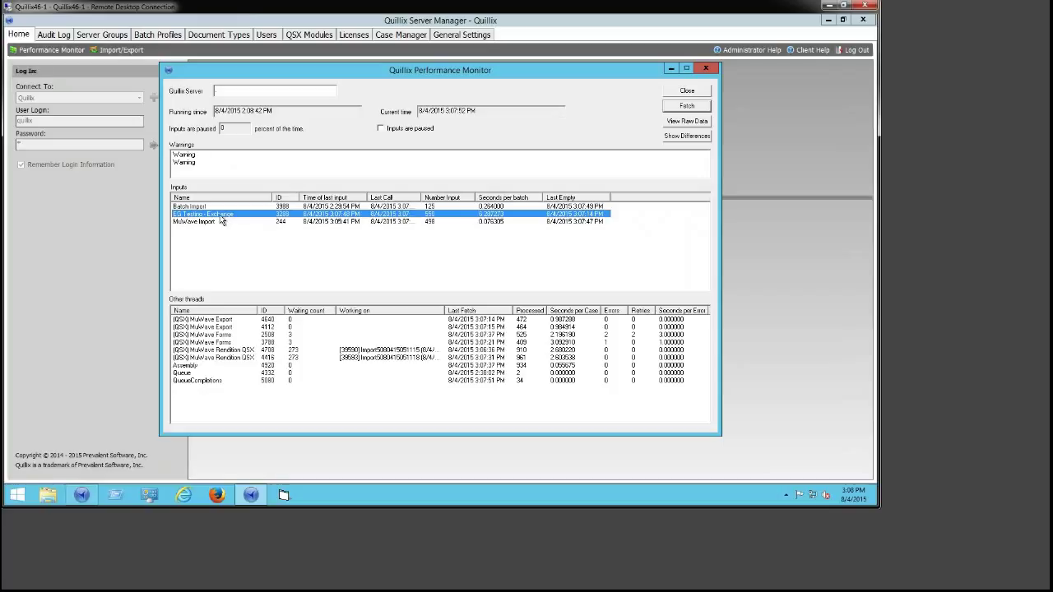
{"action": "left_click", "coordinate": [200, 223]}
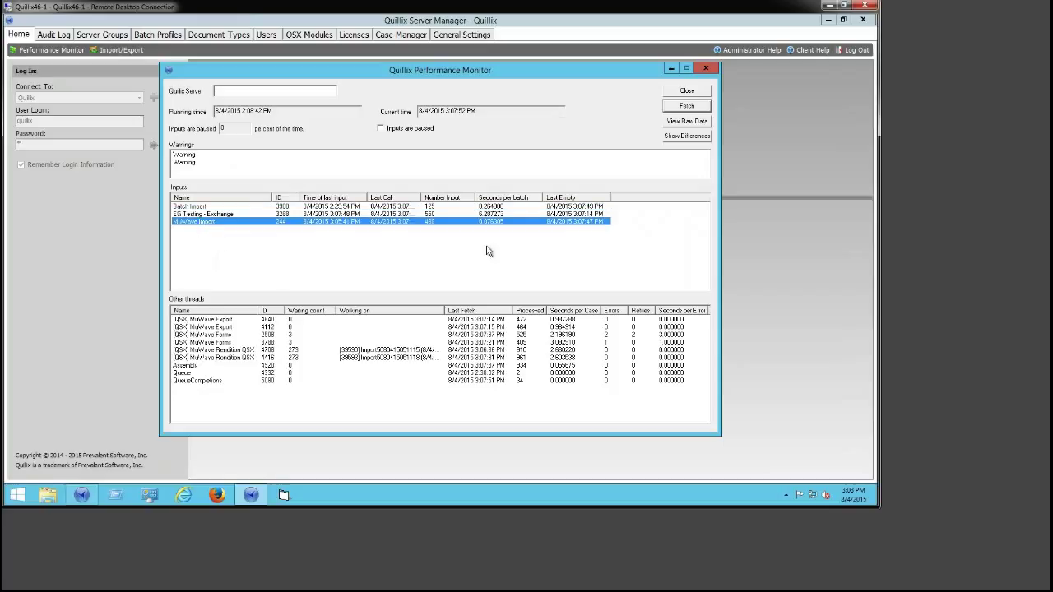
{"action": "left_click", "coordinate": [201, 207]}
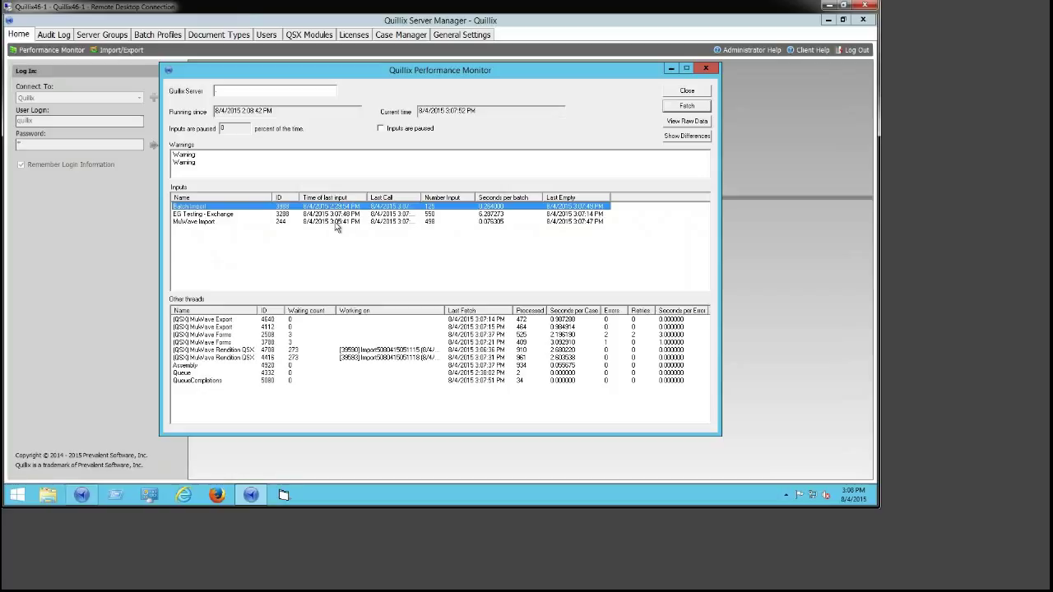
- Widen the inputs list's Last Call column and fetch fresh statistics to compare the EG Testing - Exchange and Batch Import inputs
{"action": "left_click_drag", "start_coordinate": [425, 202], "coordinate": [455, 200]}
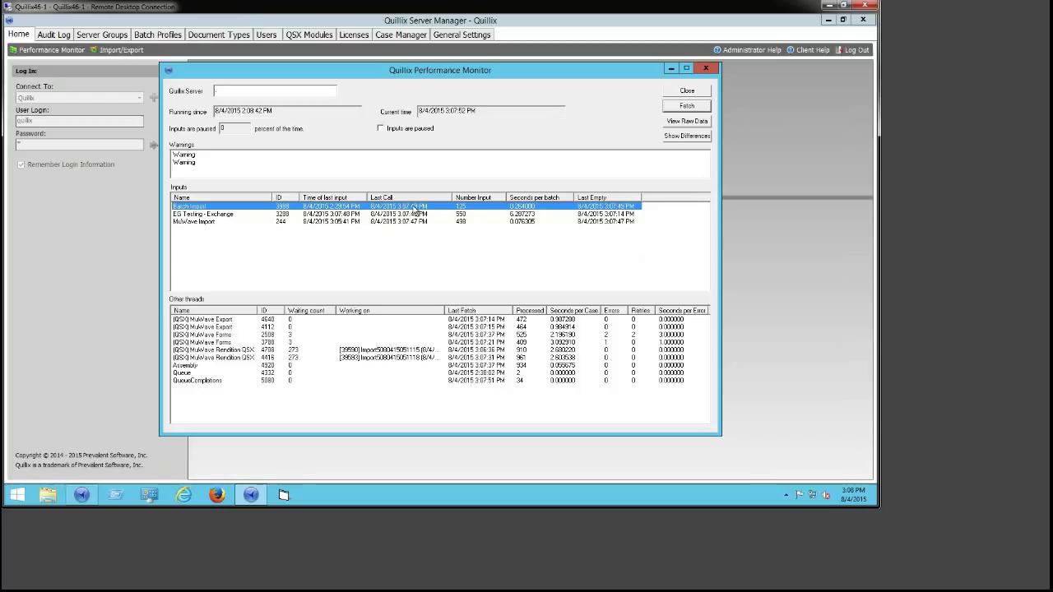
{"action": "left_click", "coordinate": [692, 109]}
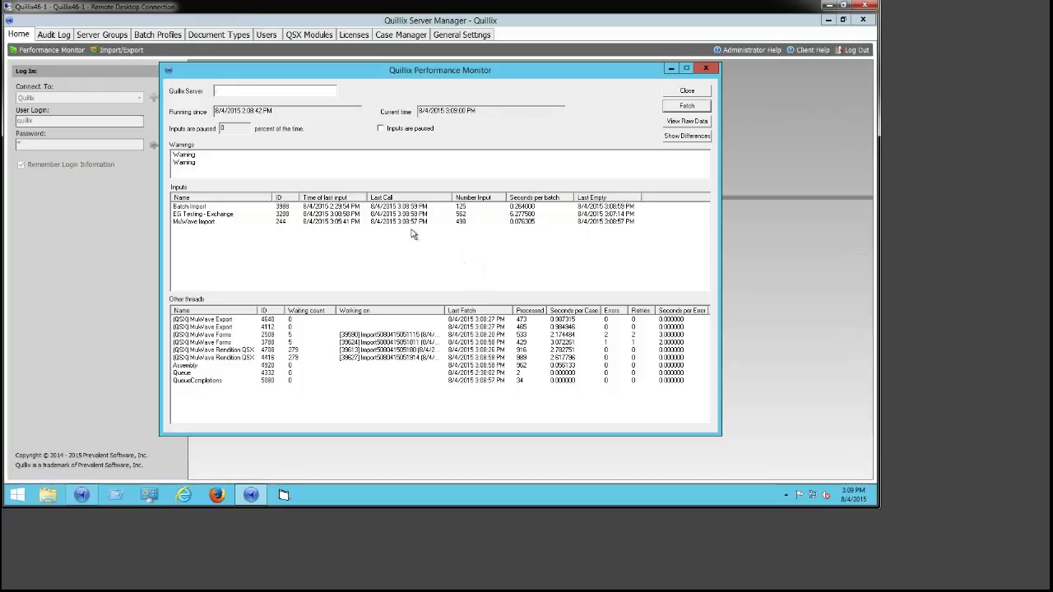
{"action": "left_click", "coordinate": [219, 214]}
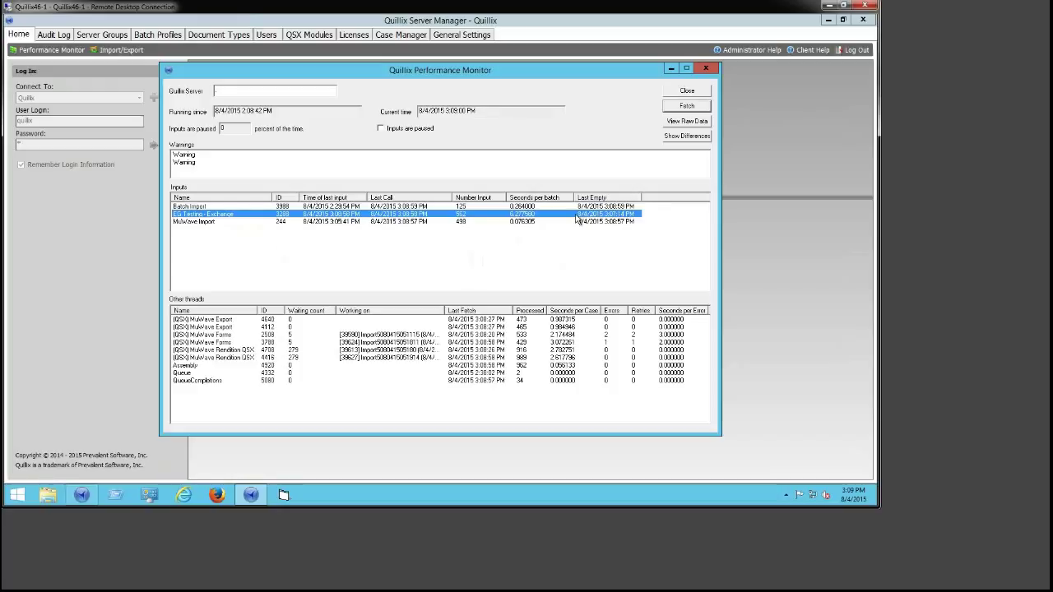
{"action": "left_click", "coordinate": [370, 207]}
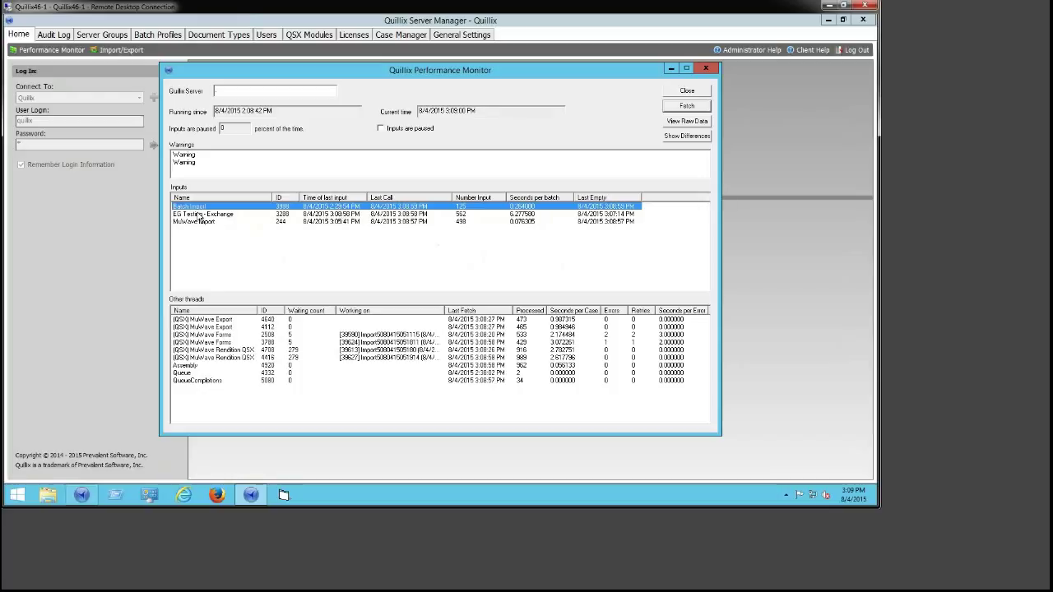
{"action": "left_click", "coordinate": [200, 215]}
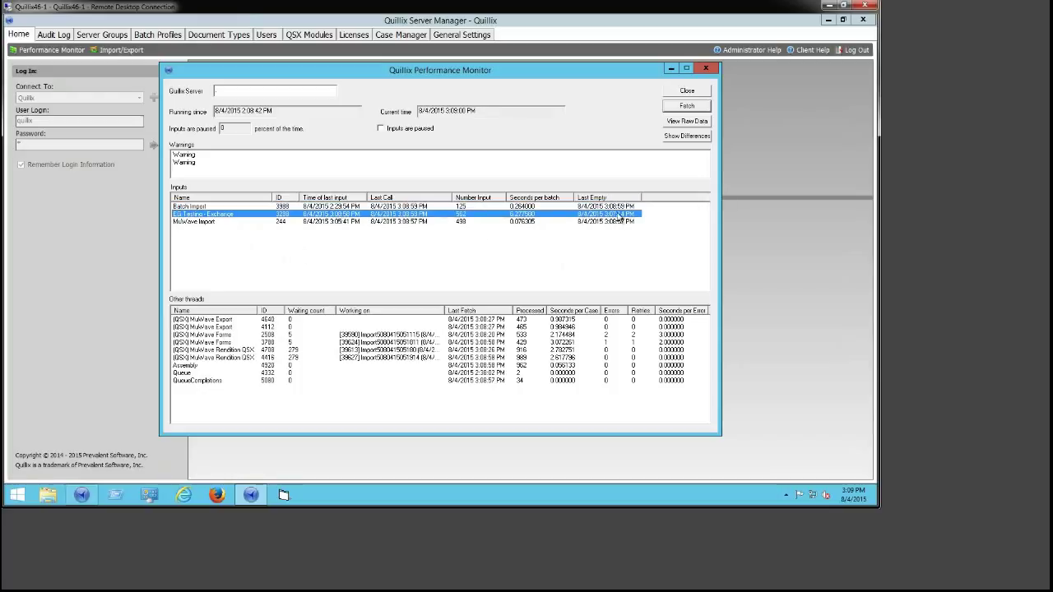
- Fetch the statistics again and review the updated EG Testing - Exchange and MuWave Import inputs
{"action": "left_click", "coordinate": [698, 106]}
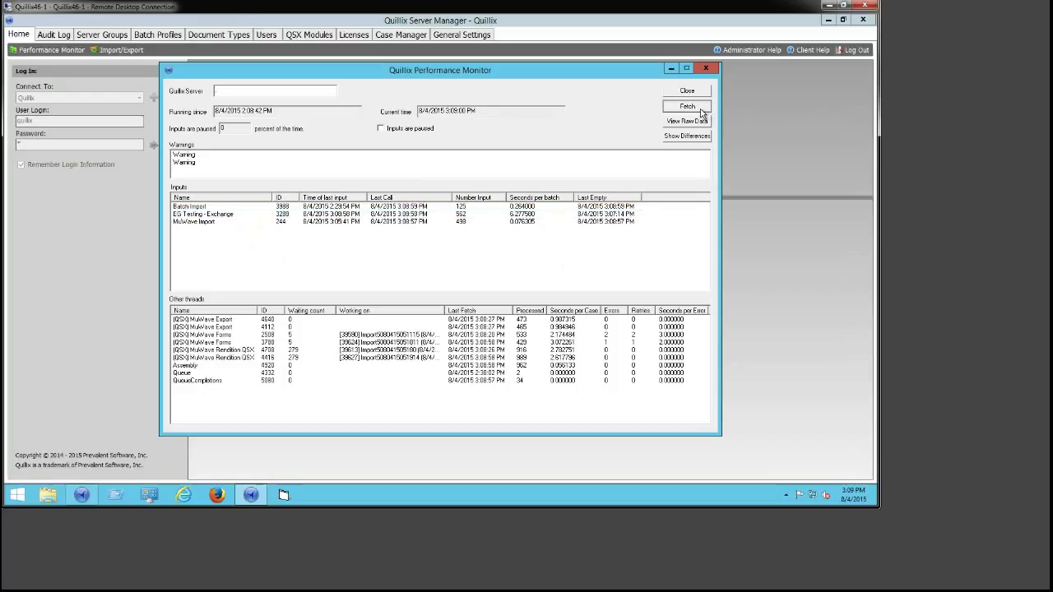
{"action": "left_click", "coordinate": [321, 217]}
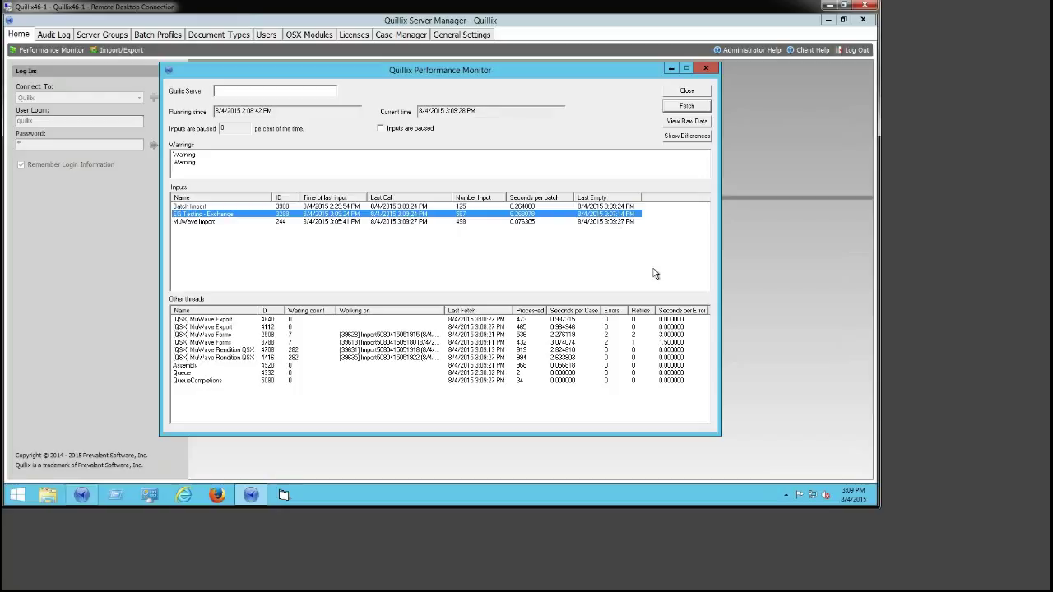
{"action": "key", "text": "Down"}
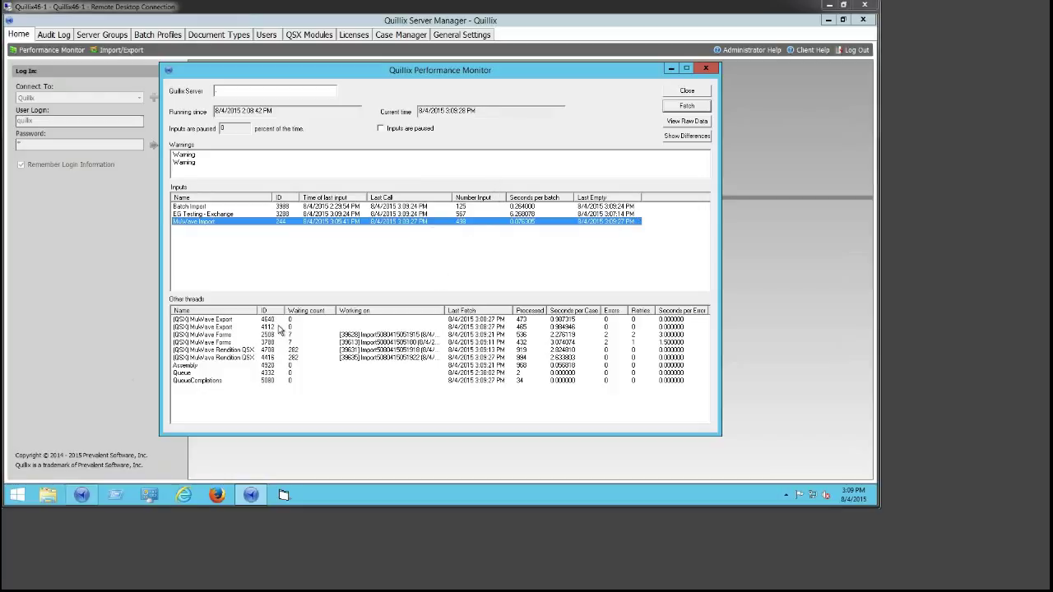
- Examine the other threads, comparing the QSX MuWave threads with the Assembly, Queue and QueueCompletions threads
{"action": "left_click", "coordinate": [220, 320]}
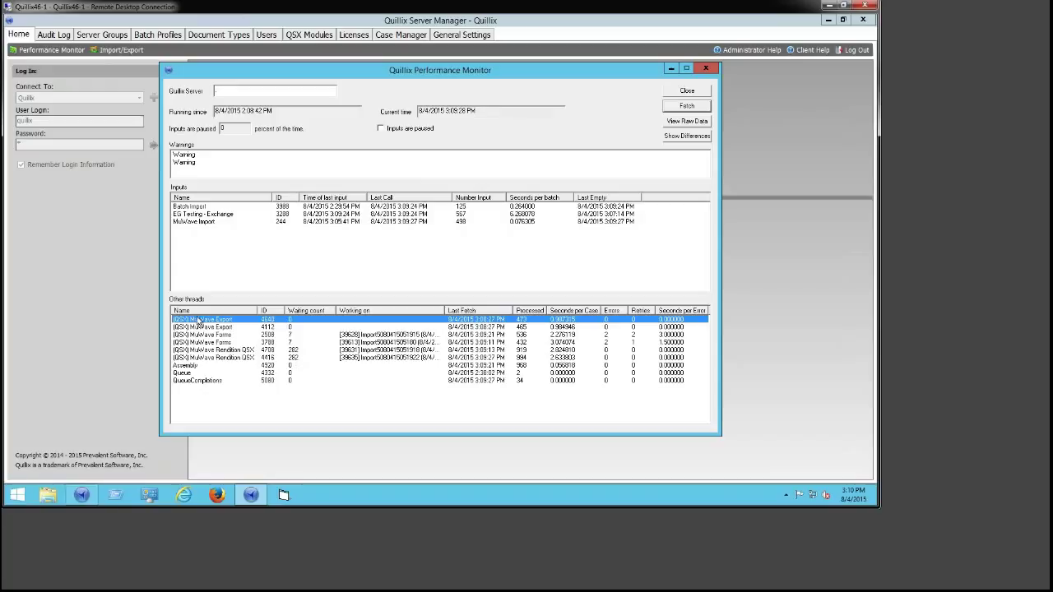
{"action": "left_click", "coordinate": [236, 336]}
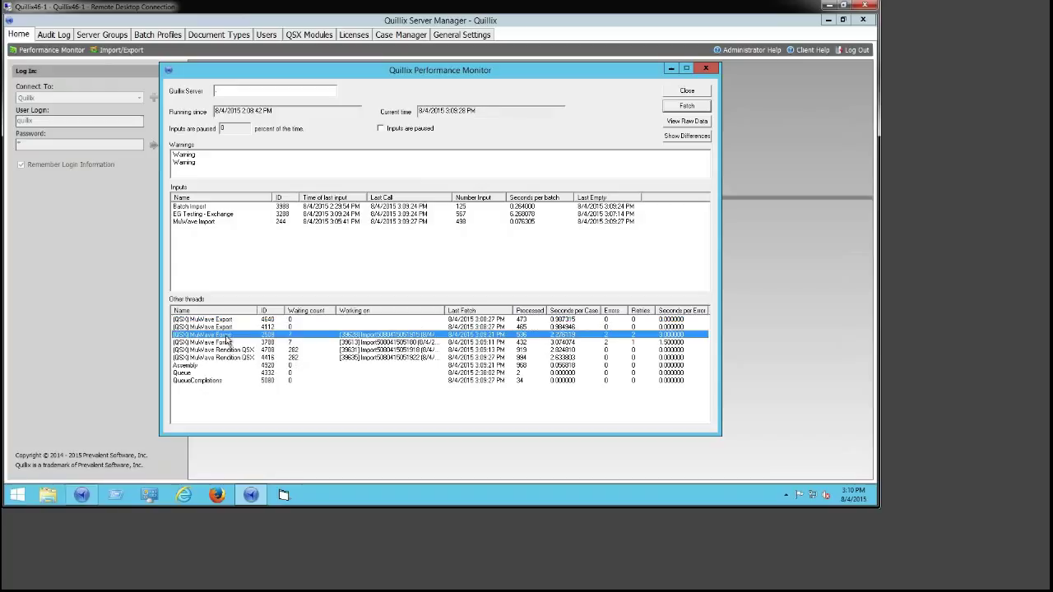
{"action": "left_click", "coordinate": [205, 366]}
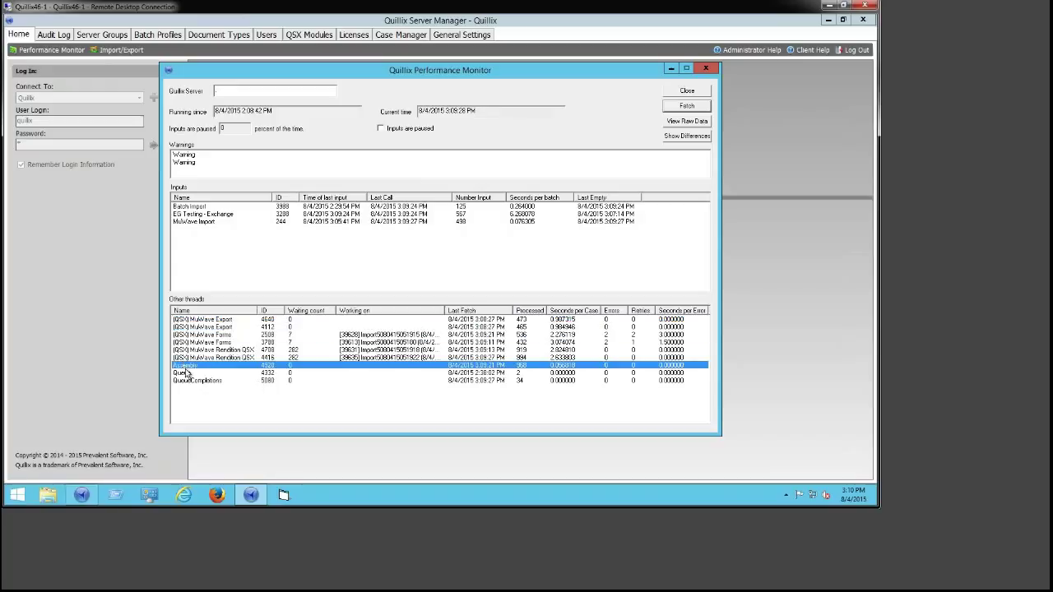
{"action": "left_click", "coordinate": [188, 373]}
{"action": "left_click", "coordinate": [189, 380]}
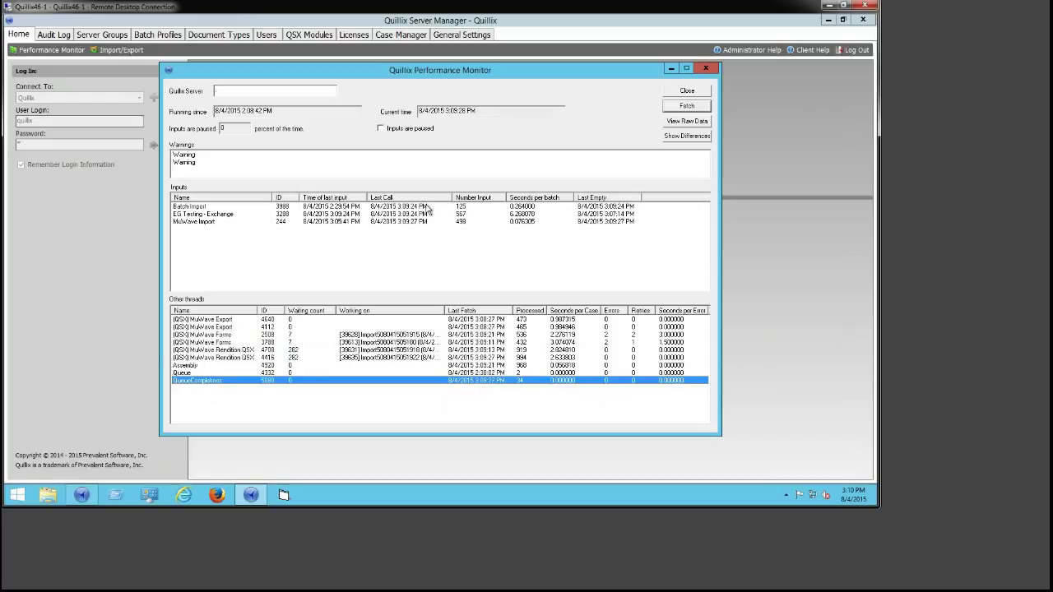
{"action": "left_click", "coordinate": [181, 367]}
{"action": "left_click", "coordinate": [191, 382]}
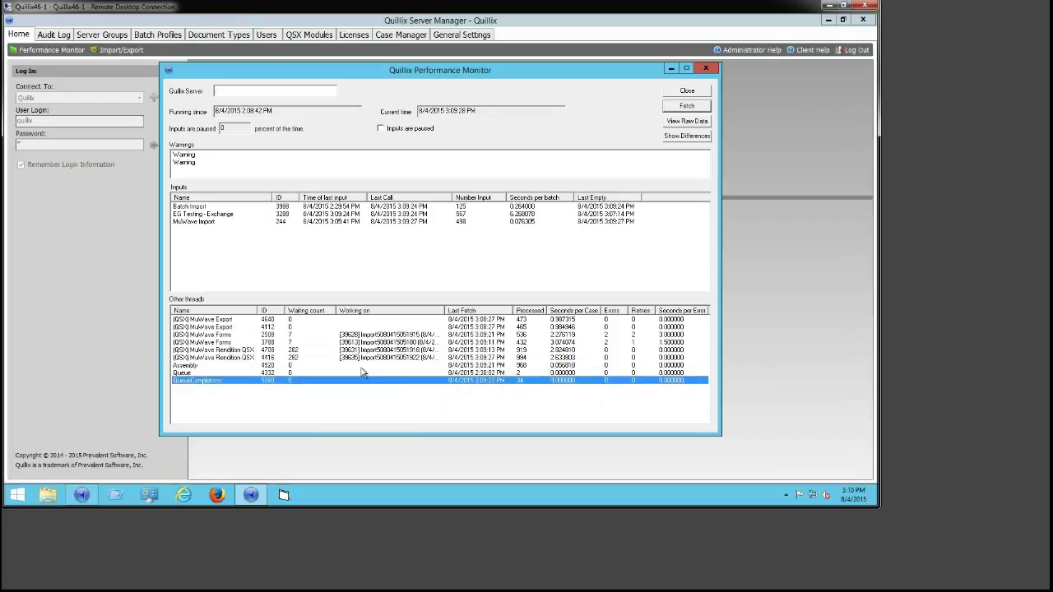
{"action": "left_click", "coordinate": [190, 367]}
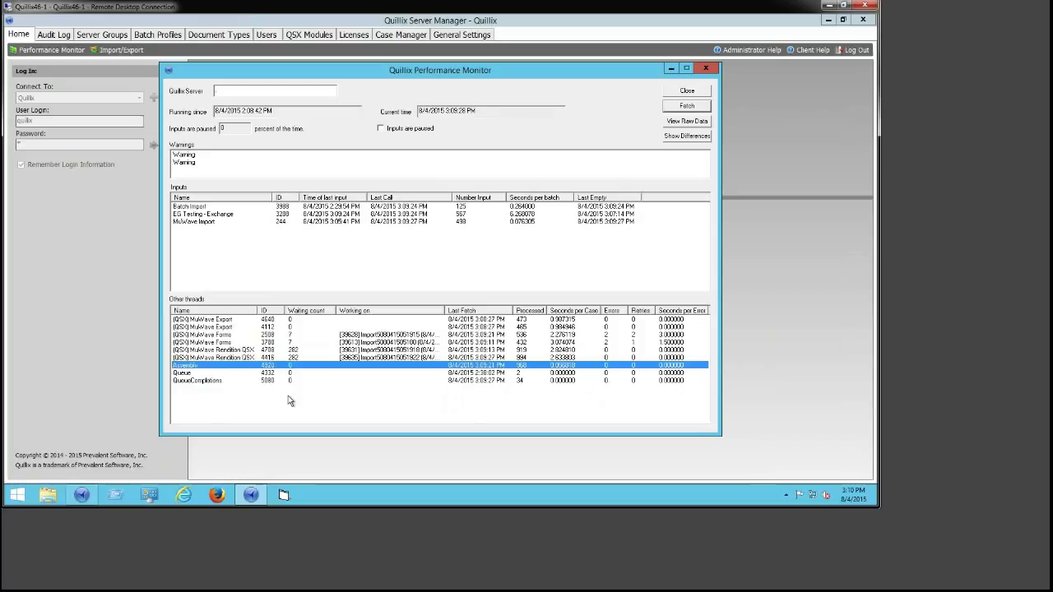
{"action": "left_click", "coordinate": [193, 375]}
{"action": "left_click", "coordinate": [201, 381]}
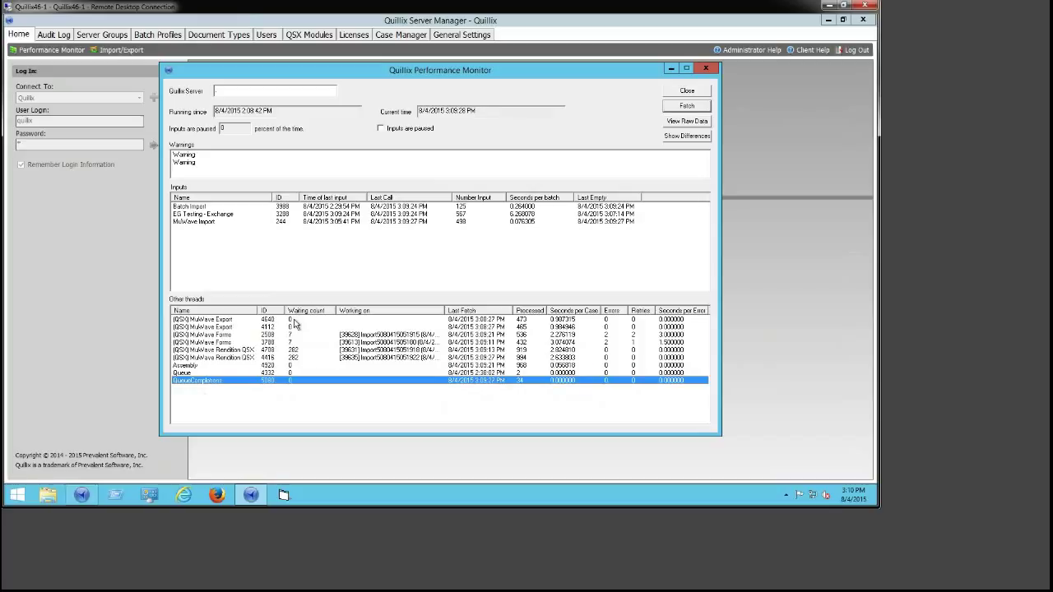
- Compare the two QSX MuWave Export threads with each other and with the first MuWave Forms thread
{"action": "left_click", "coordinate": [241, 320]}
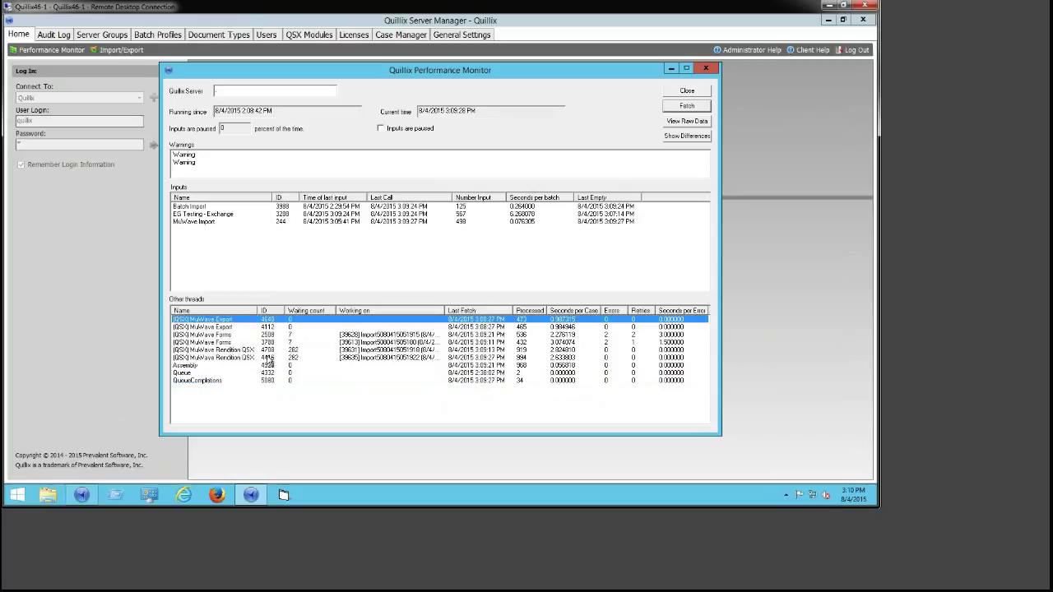
{"action": "left_click", "coordinate": [218, 327]}
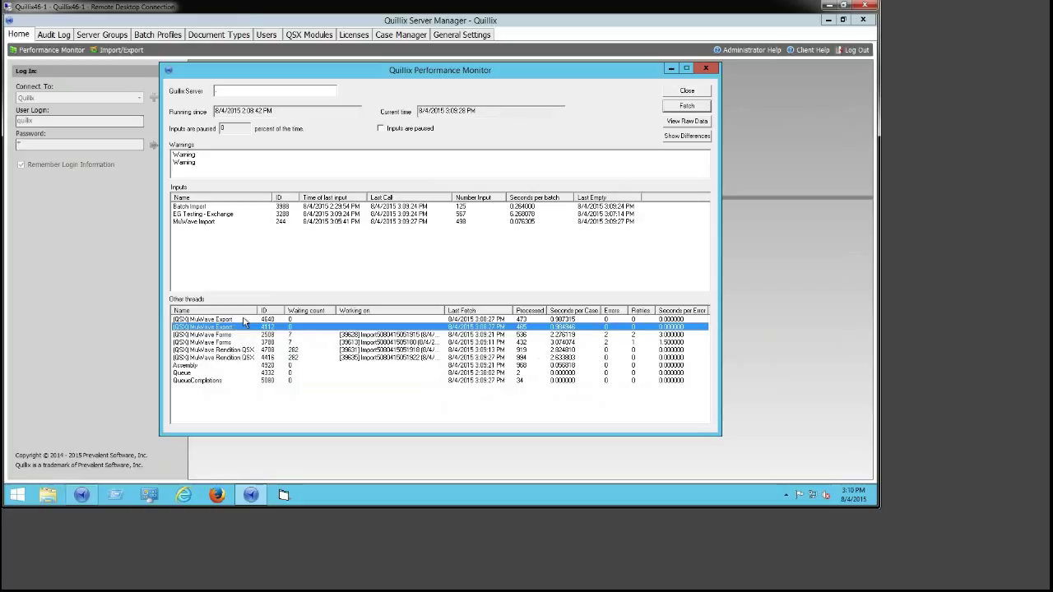
{"action": "left_click", "coordinate": [222, 320]}
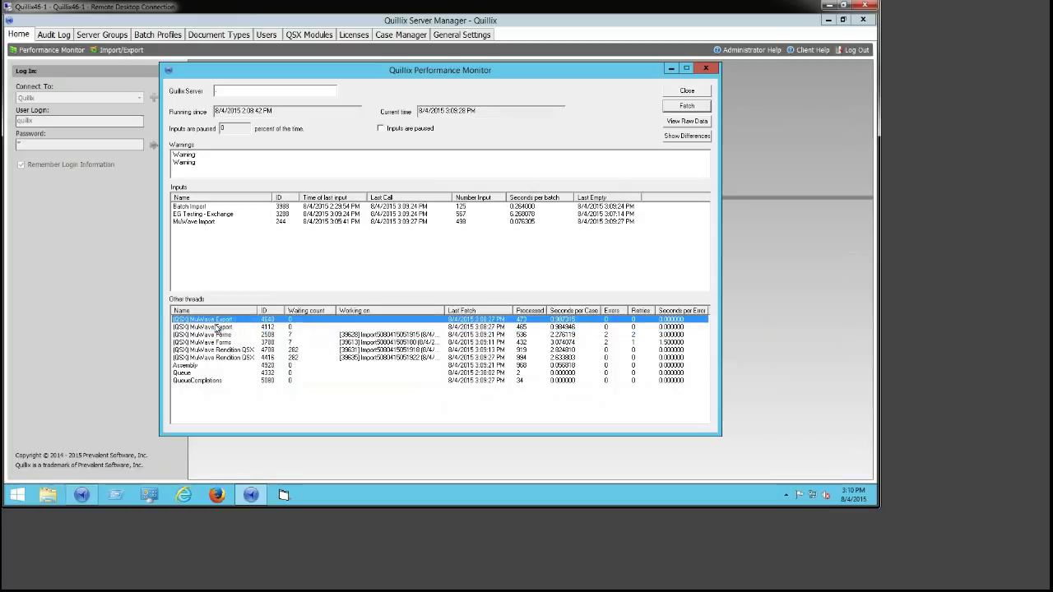
{"action": "left_click", "coordinate": [222, 328]}
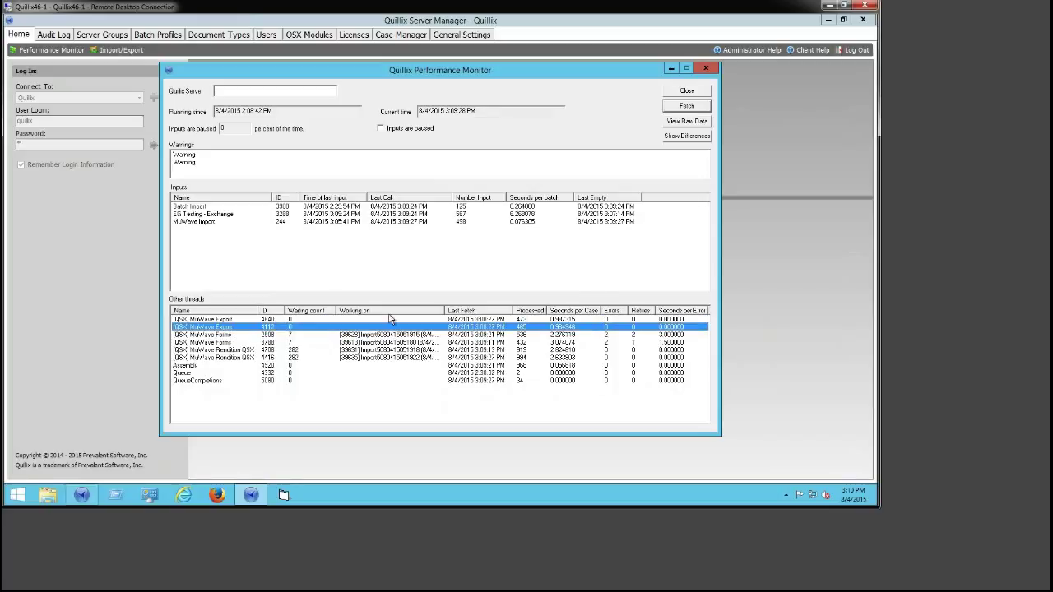
{"action": "left_click", "coordinate": [235, 321]}
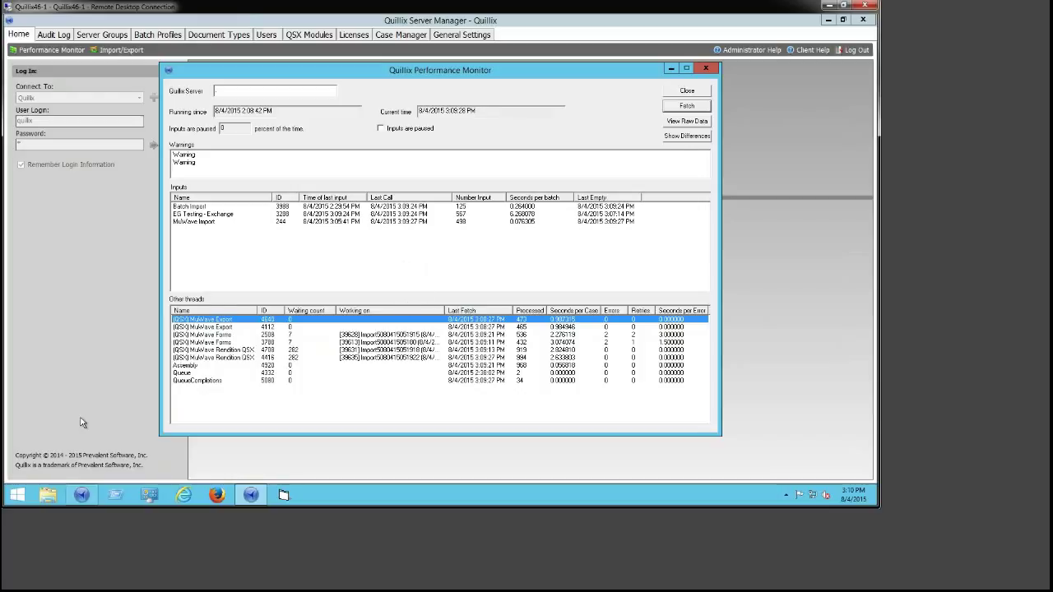
{"action": "left_click", "coordinate": [226, 329]}
{"action": "left_click", "coordinate": [228, 334]}
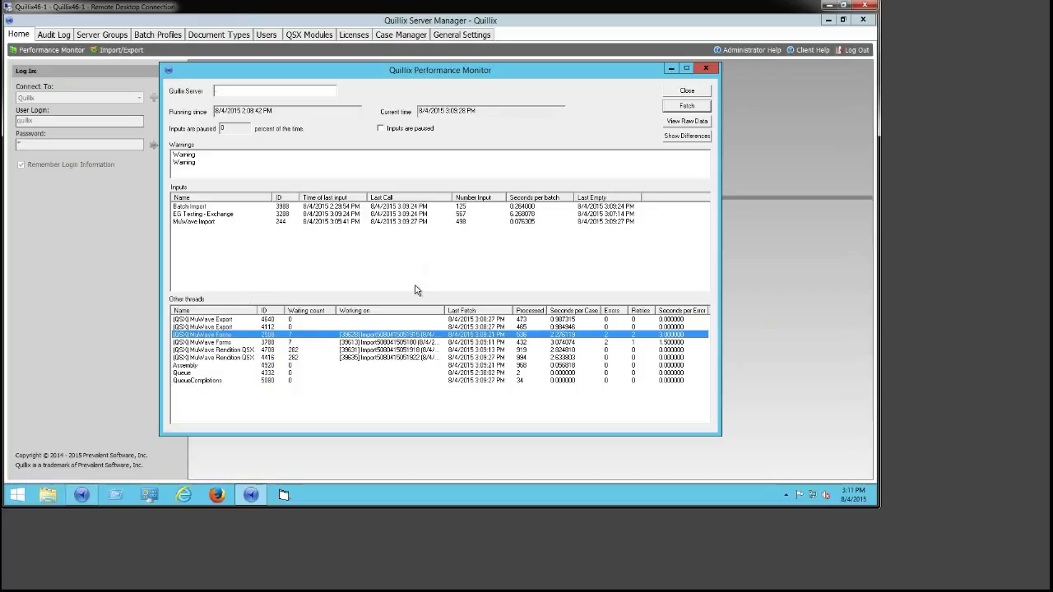
- Compare the two QSX MuWave Forms threads in the other threads list
{"action": "left_click", "coordinate": [218, 342]}
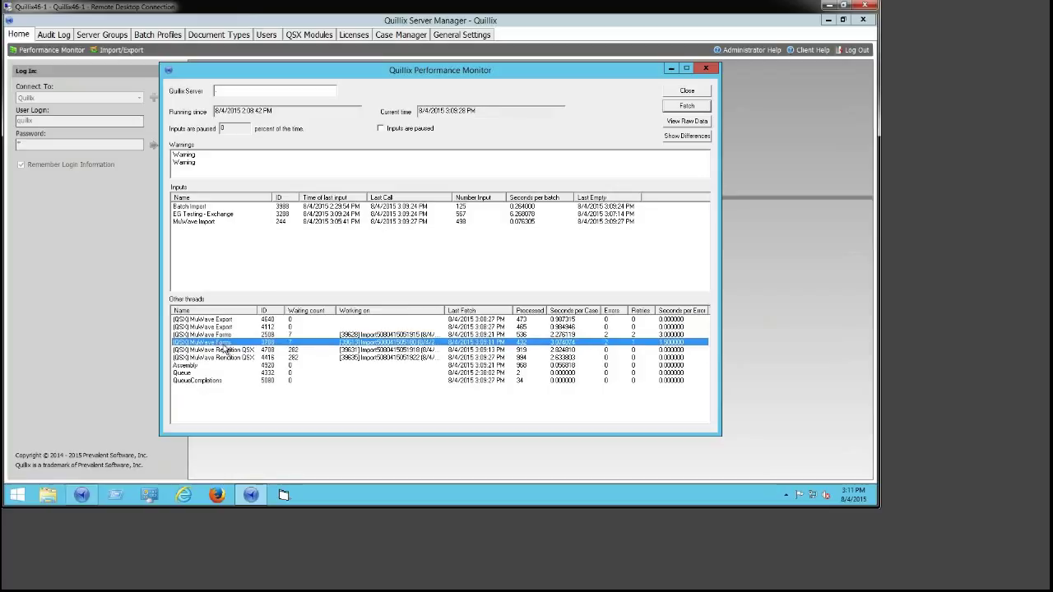
{"action": "left_click", "coordinate": [231, 338]}
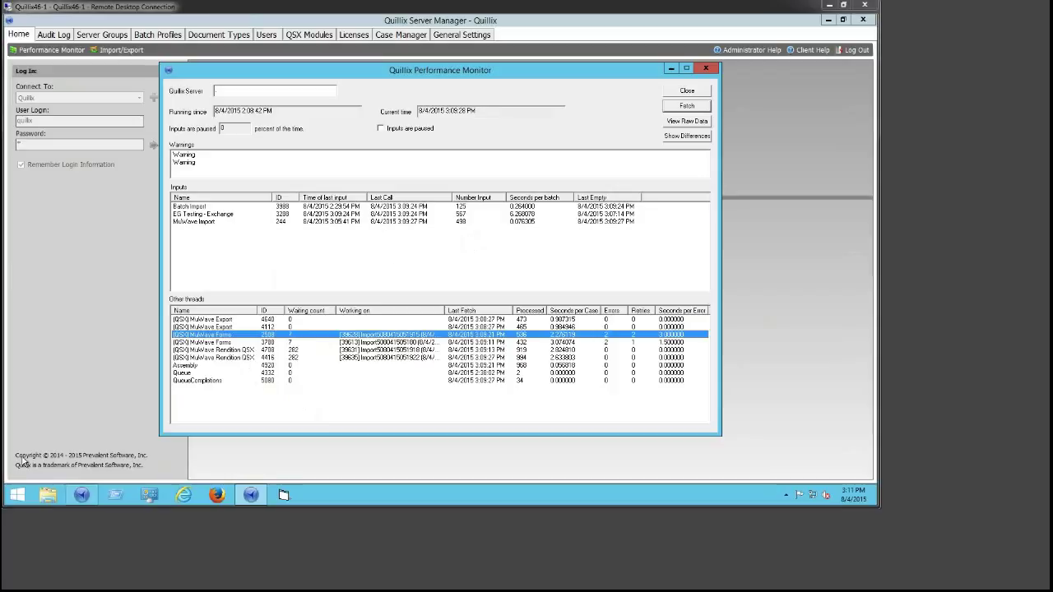
{"action": "left_click", "coordinate": [380, 344]}
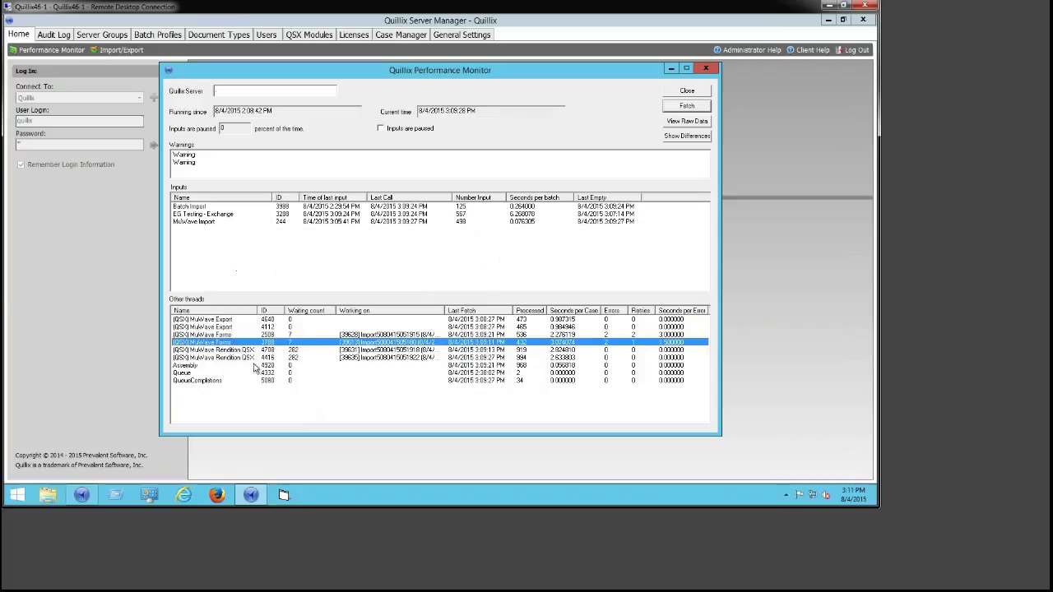
- Examine the two MuWave Rendition QSX threads and what each is working on, alongside the Assembly thread
{"action": "left_click", "coordinate": [316, 358]}
{"action": "left_click", "coordinate": [200, 350]}
{"action": "left_click", "coordinate": [210, 365]}
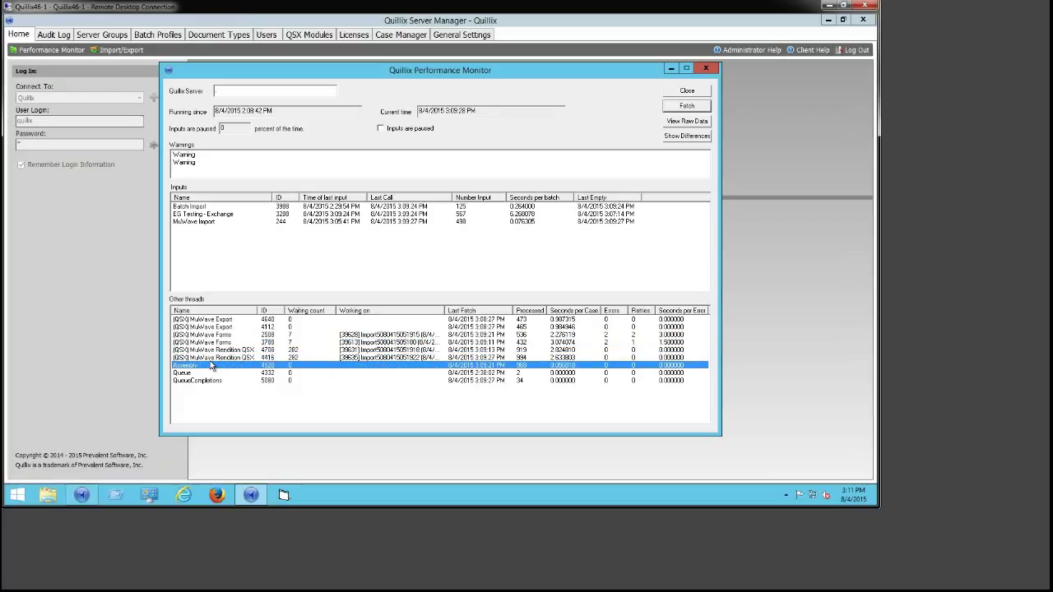
{"action": "key", "text": "Up"}
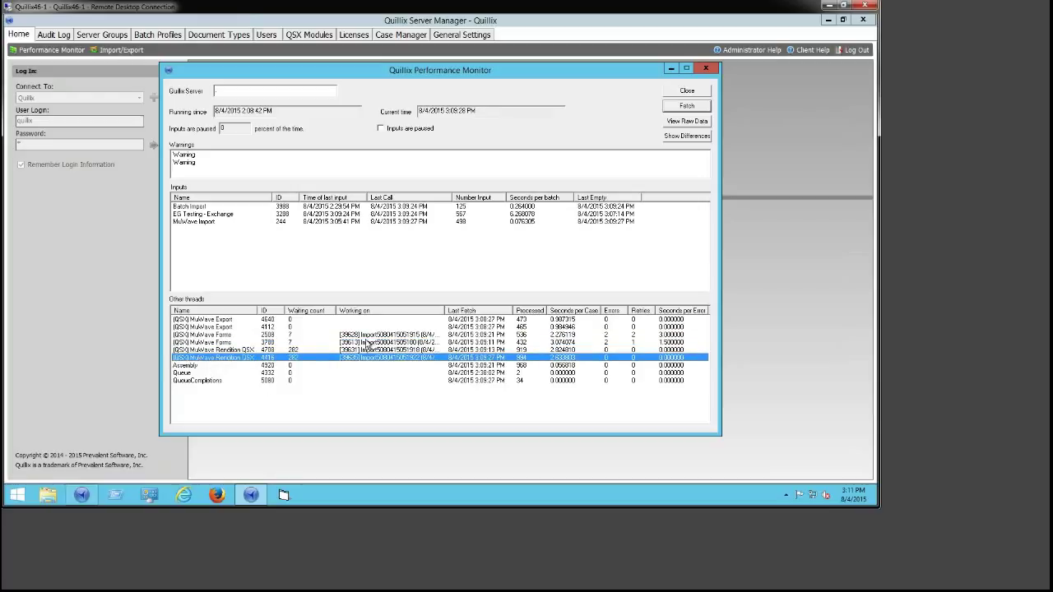
{"action": "left_click", "coordinate": [304, 351]}
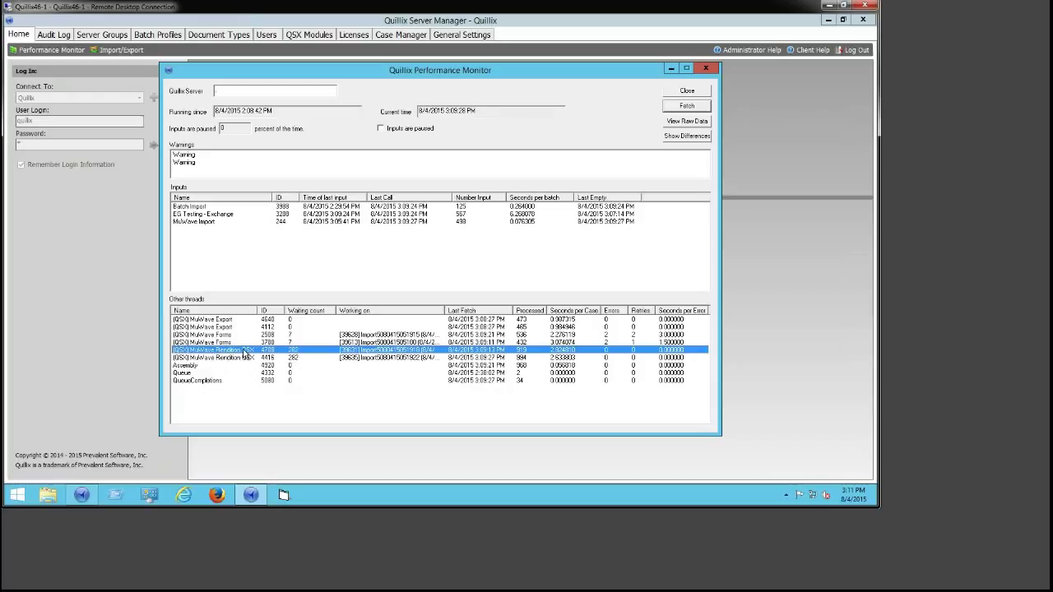
{"action": "left_click", "coordinate": [351, 359]}
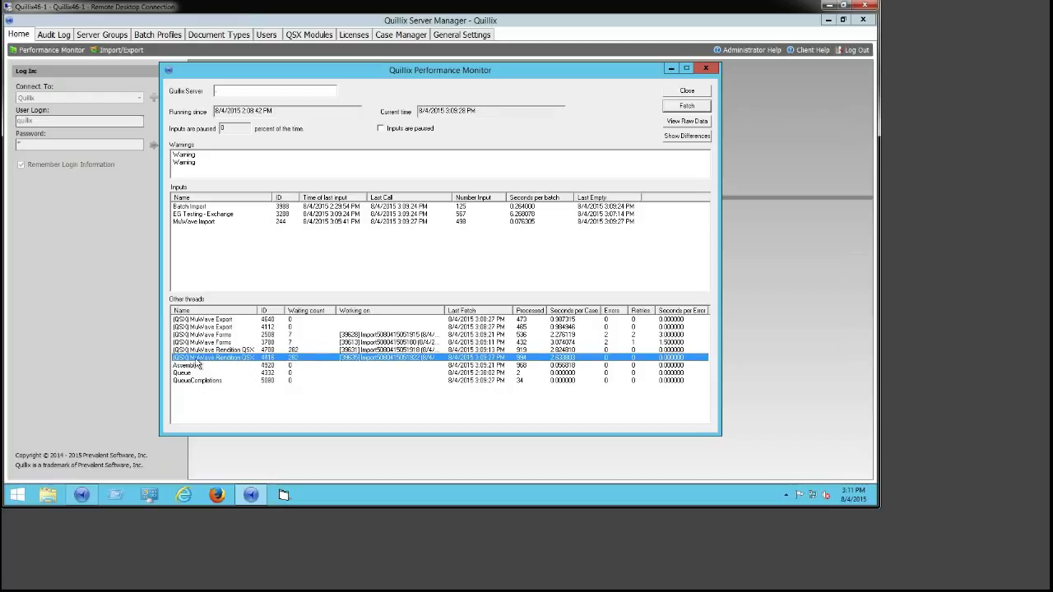
- Compare the waiting counts of the two MuWave Rendition QSX threads with those of the two MuWave Forms threads
{"action": "left_click", "coordinate": [292, 352]}
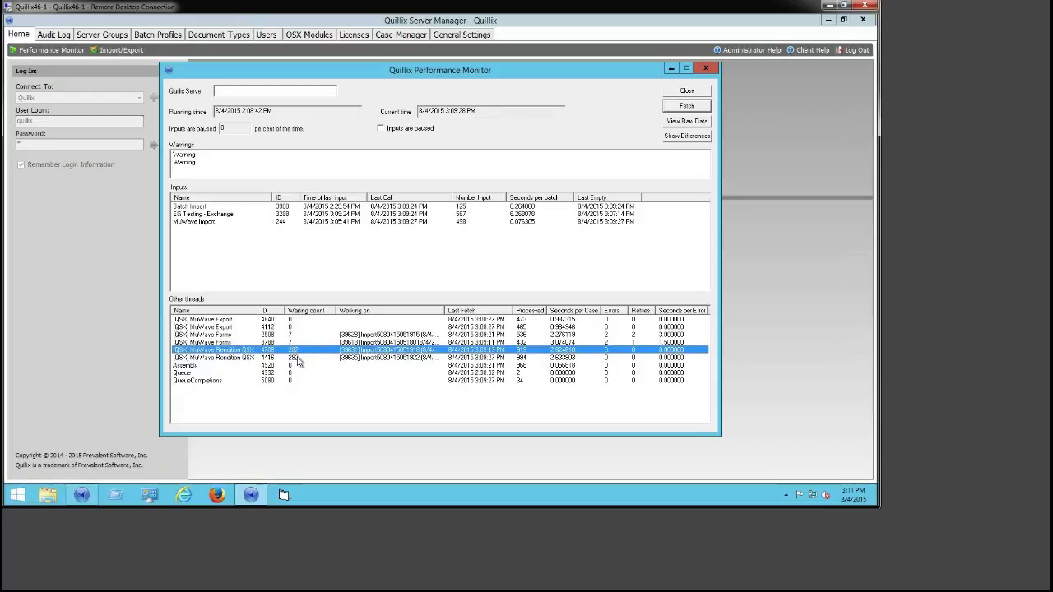
{"action": "left_click", "coordinate": [291, 358]}
{"action": "left_click", "coordinate": [298, 352]}
{"action": "left_click", "coordinate": [297, 358]}
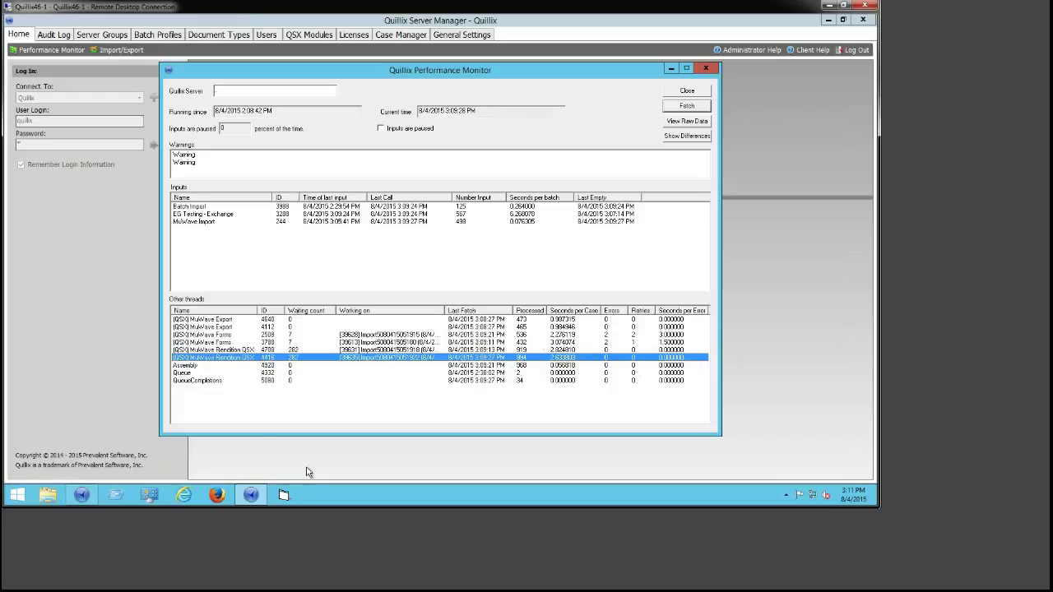
{"action": "left_click", "coordinate": [292, 334]}
{"action": "left_click", "coordinate": [293, 342]}
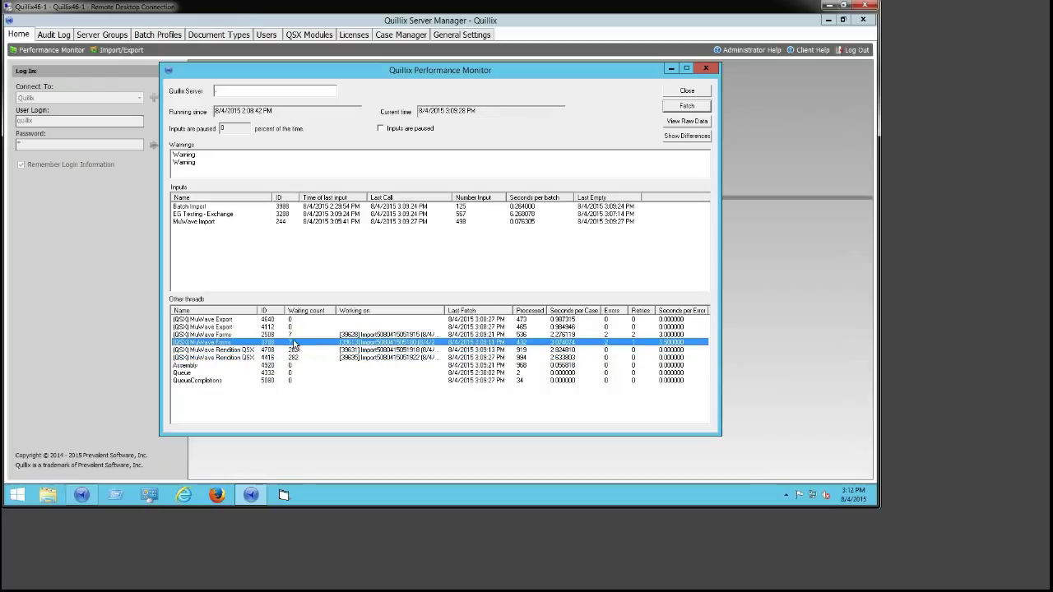
- Fetch fresh statistics and review the waiting counts and current work of the MuWave Forms and Rendition QSX threads
{"action": "left_click", "coordinate": [688, 112]}
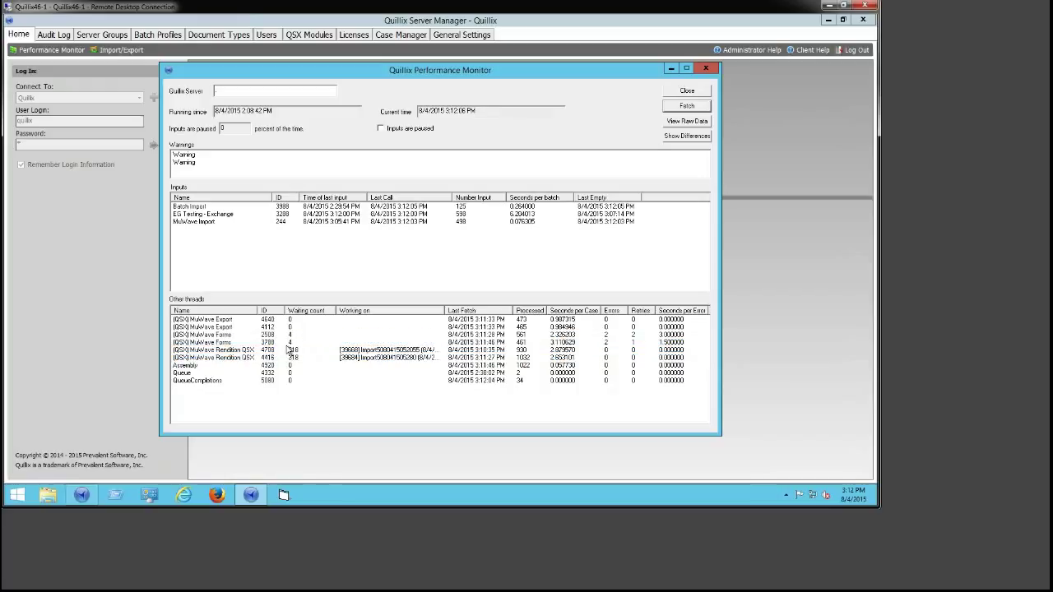
{"action": "left_click", "coordinate": [352, 342]}
{"action": "left_click", "coordinate": [368, 335]}
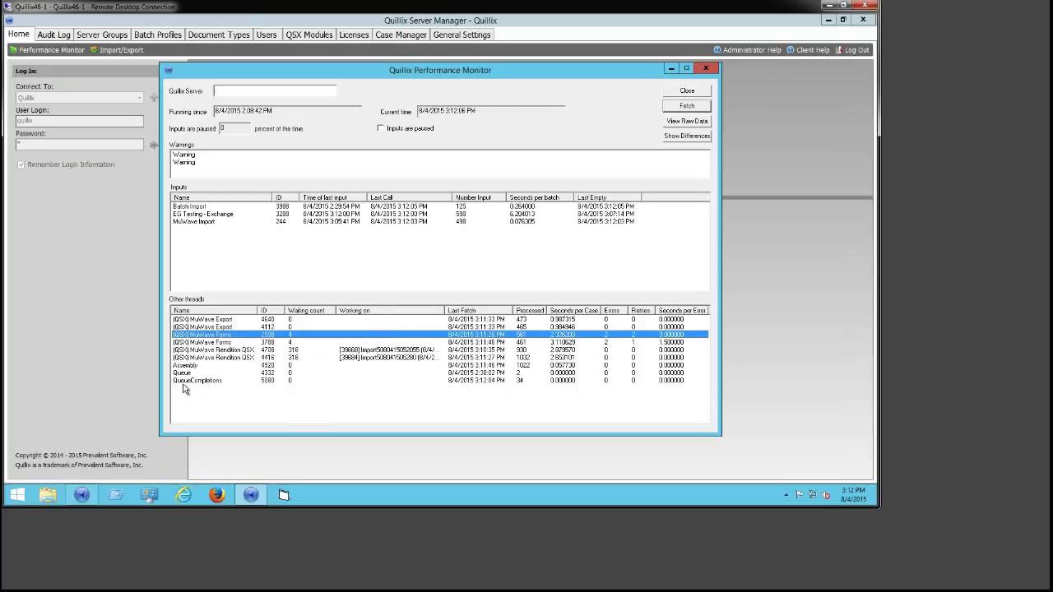
{"action": "left_click", "coordinate": [346, 351]}
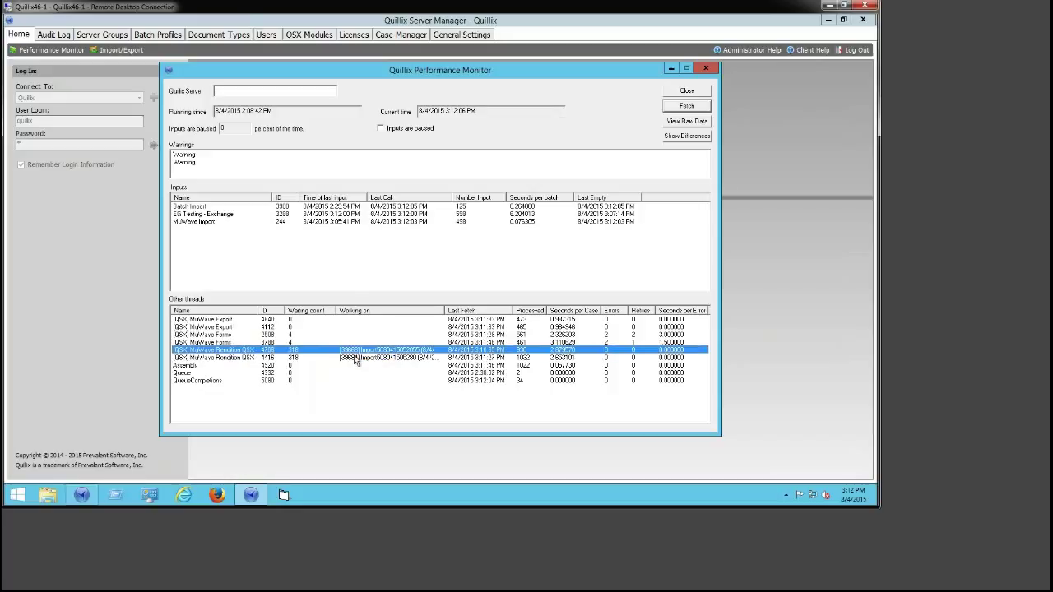
{"action": "left_click", "coordinate": [297, 342]}
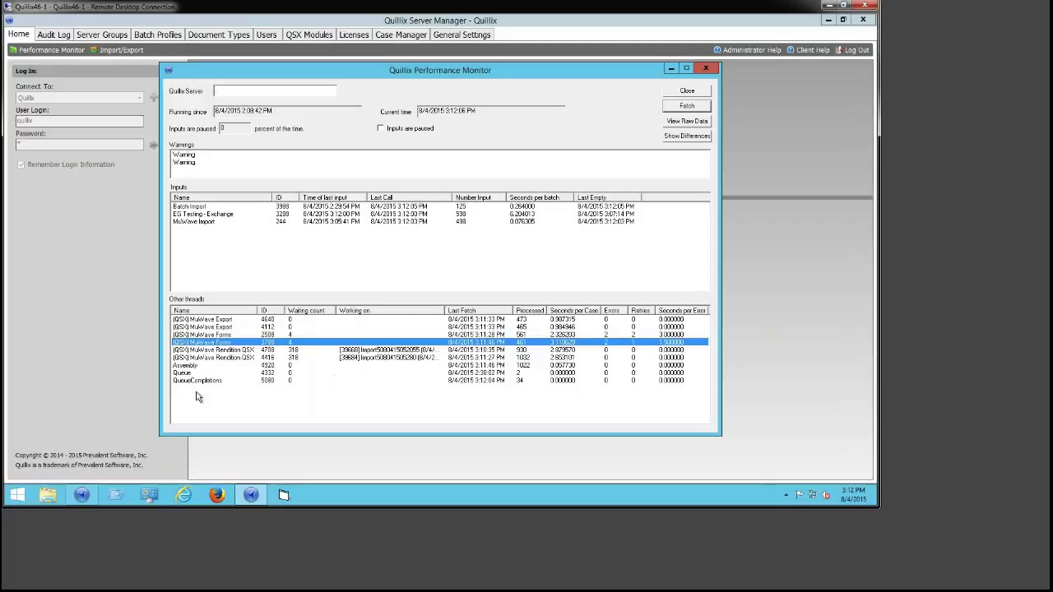
- Fetch the statistics repeatedly to follow how the work of the two MuWave Forms threads changes
{"action": "left_click", "coordinate": [687, 107]}
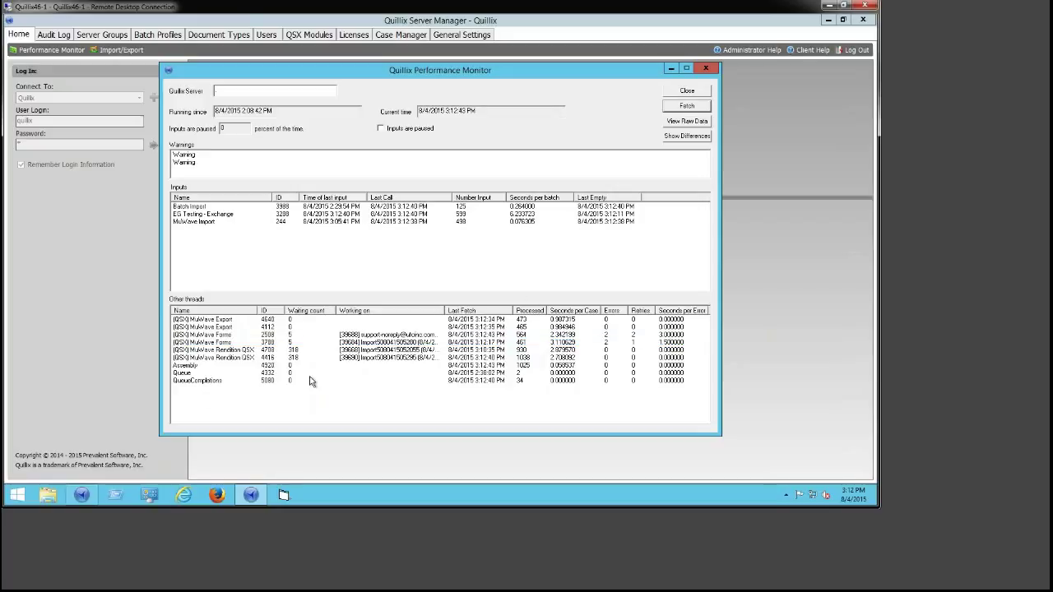
{"action": "left_click", "coordinate": [263, 343]}
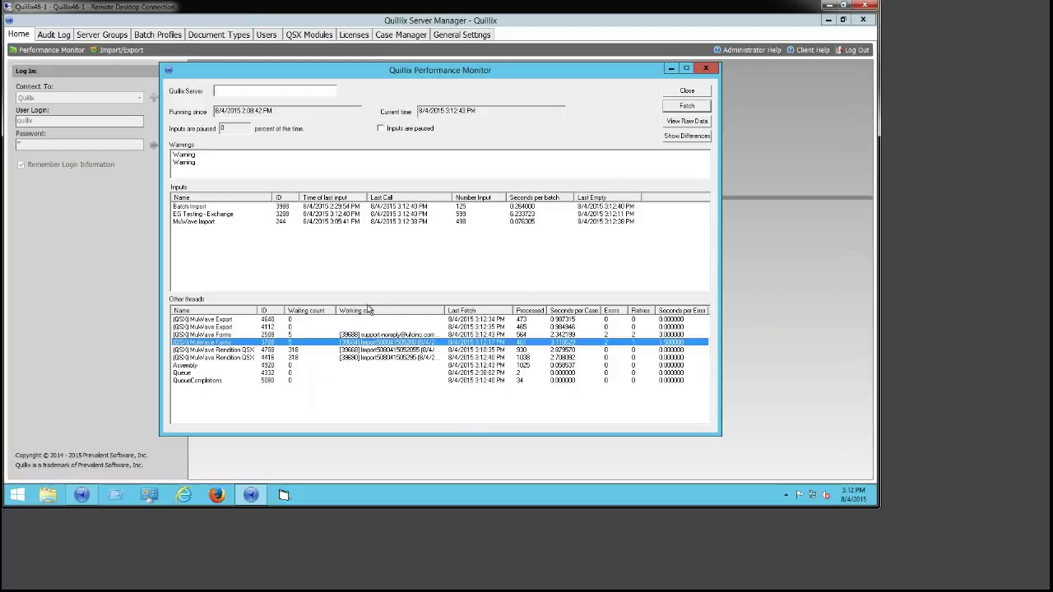
{"action": "left_click", "coordinate": [359, 337]}
{"action": "left_click", "coordinate": [688, 107]}
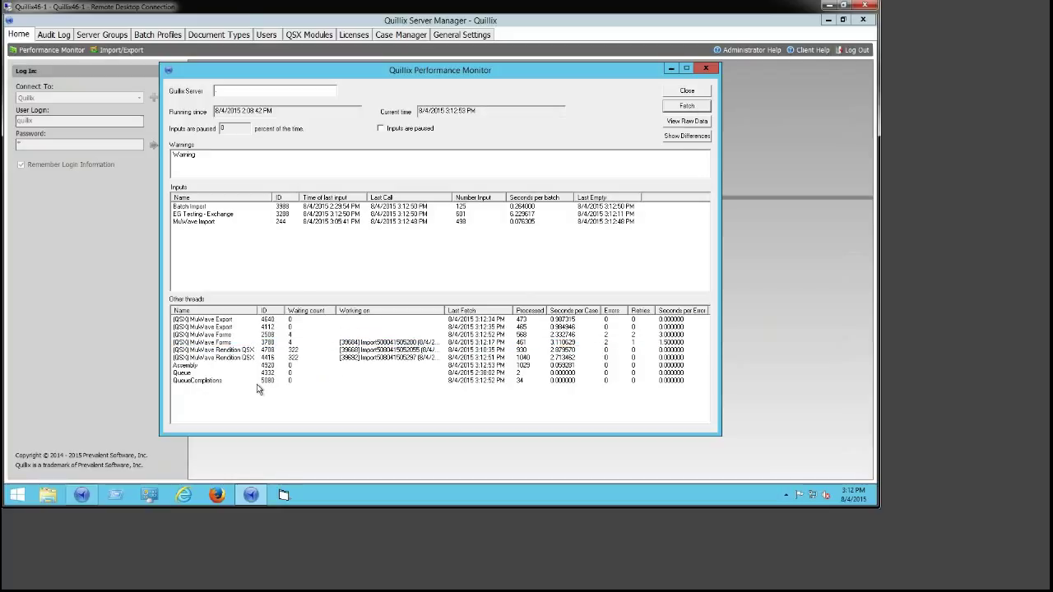
{"action": "left_click", "coordinate": [687, 106]}
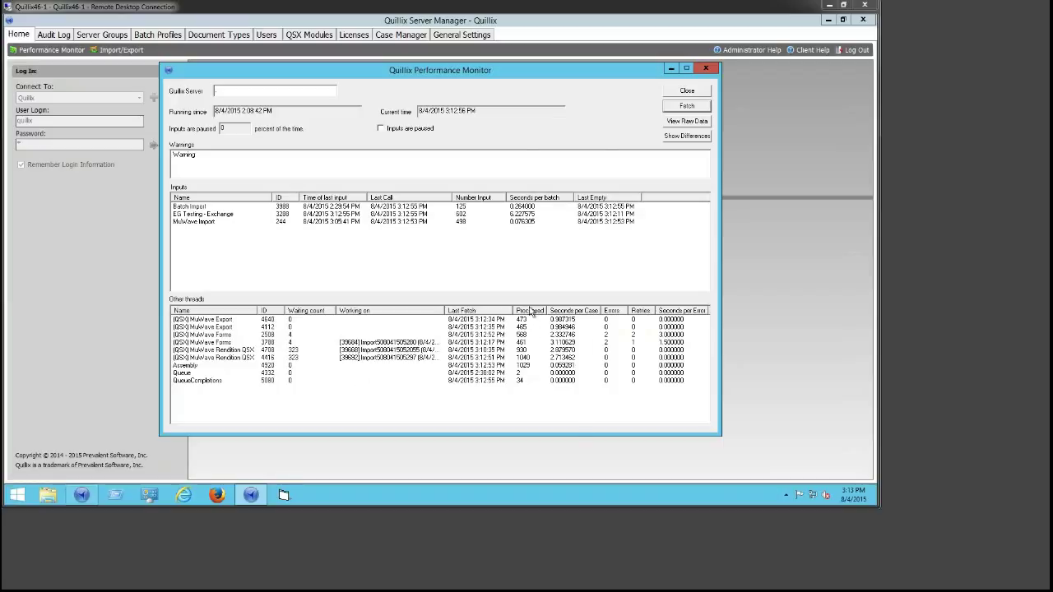
- Examine the seconds per case and error figures of the MuWave Rendition QSX and MuWave Forms threads
{"action": "left_click", "coordinate": [240, 358]}
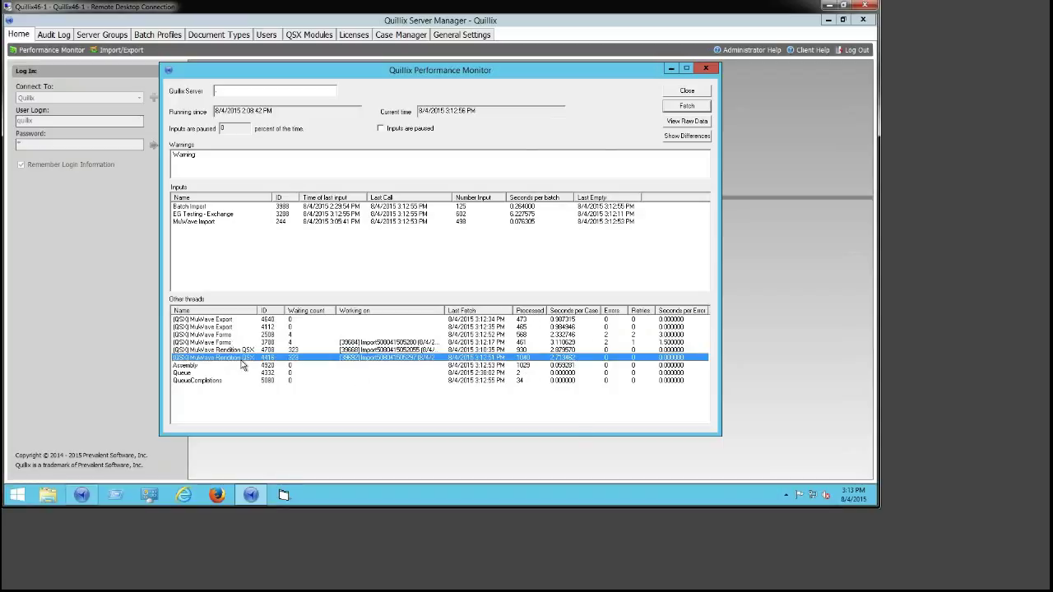
{"action": "left_click", "coordinate": [563, 342]}
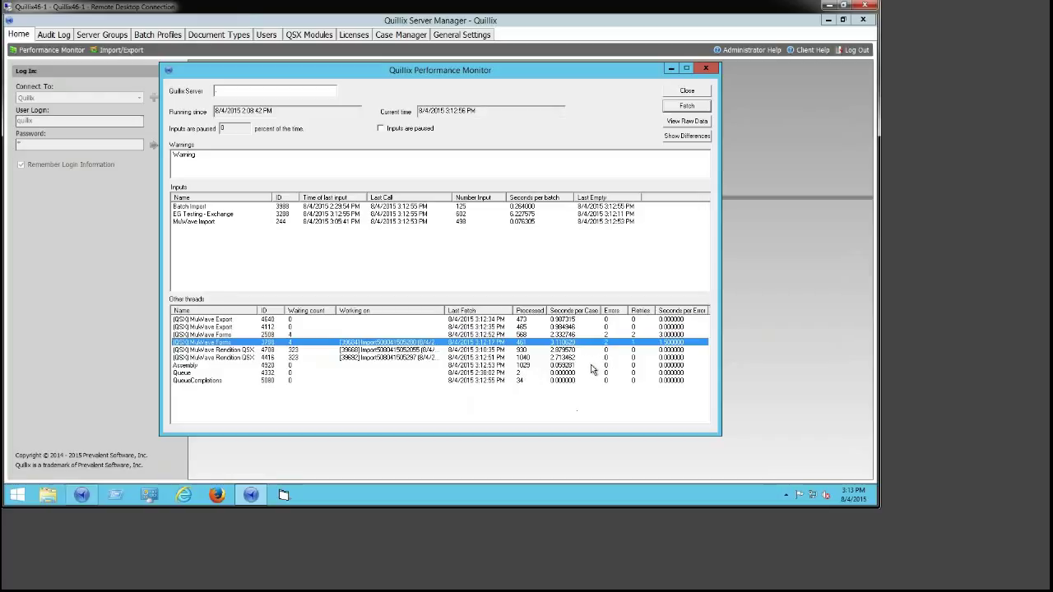
{"action": "left_click", "coordinate": [615, 334]}
{"action": "left_click", "coordinate": [615, 336]}
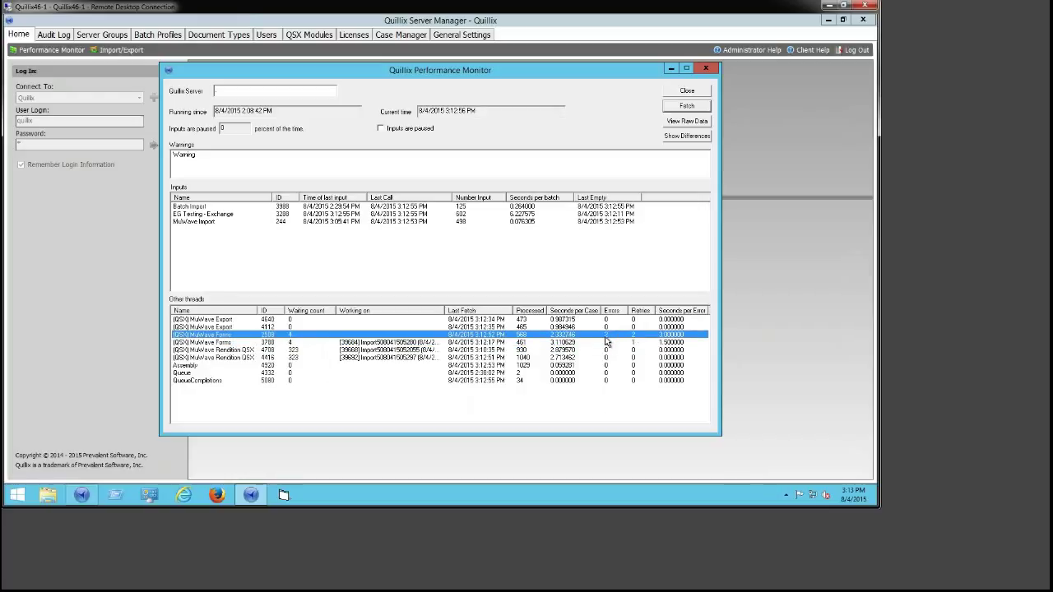
{"action": "left_click", "coordinate": [607, 343]}
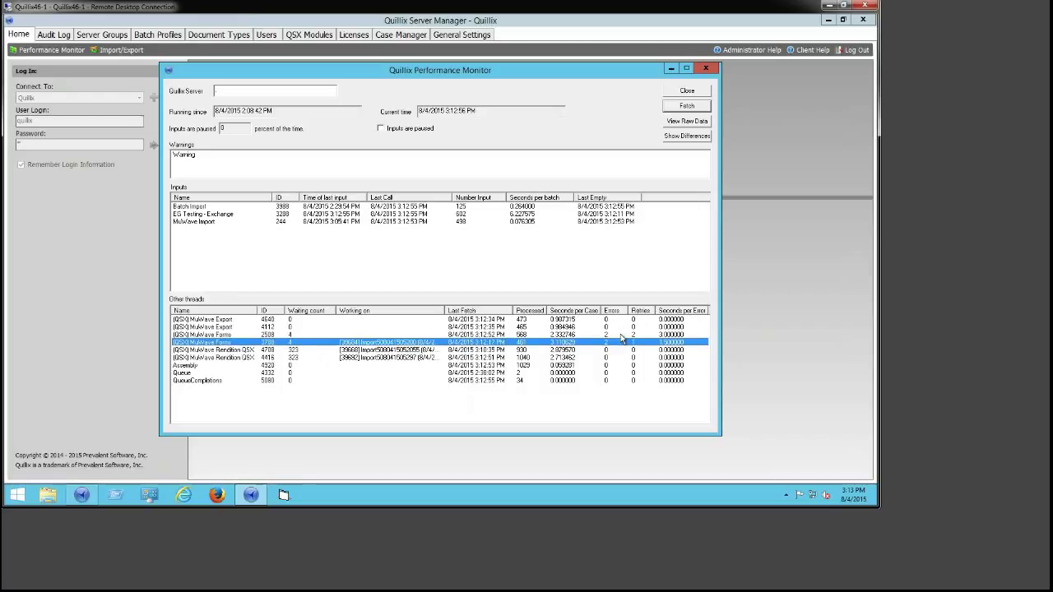
- Check what the two MuWave Forms threads are working on and fetch updated statistics for all threads
{"action": "left_click", "coordinate": [286, 335]}
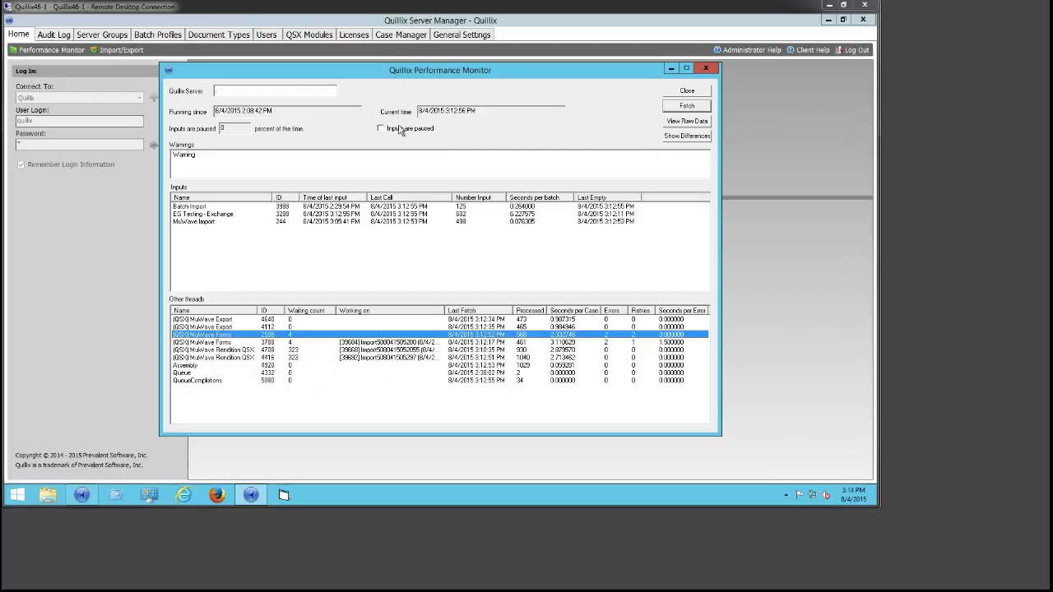
{"action": "left_click", "coordinate": [393, 343]}
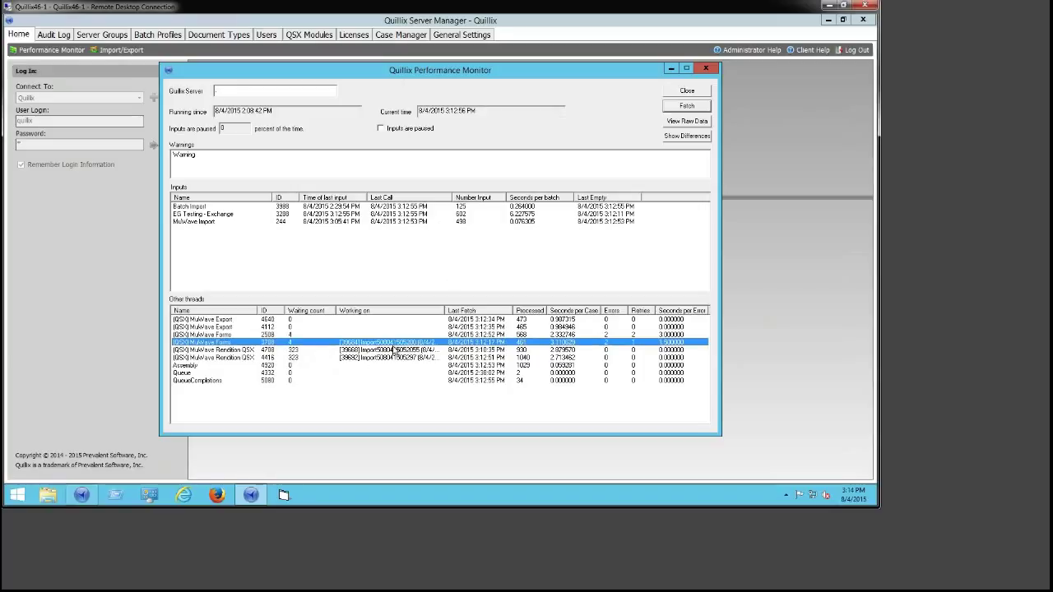
{"action": "left_click", "coordinate": [692, 107]}
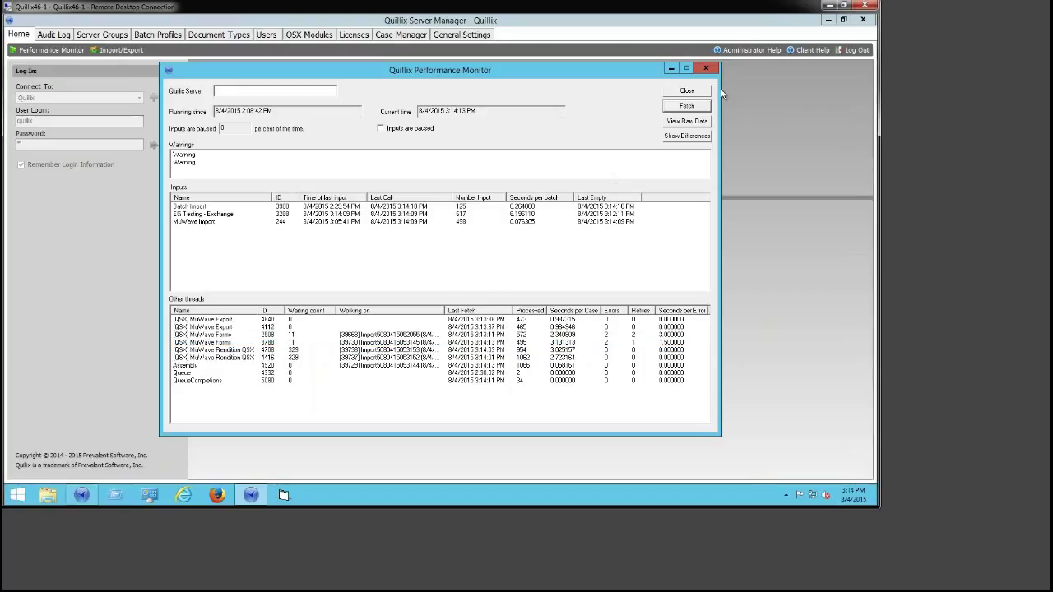
- Close the Performance Monitor and run an audit log search covering all activity and all severities
{"action": "left_click", "coordinate": [97, 298]}
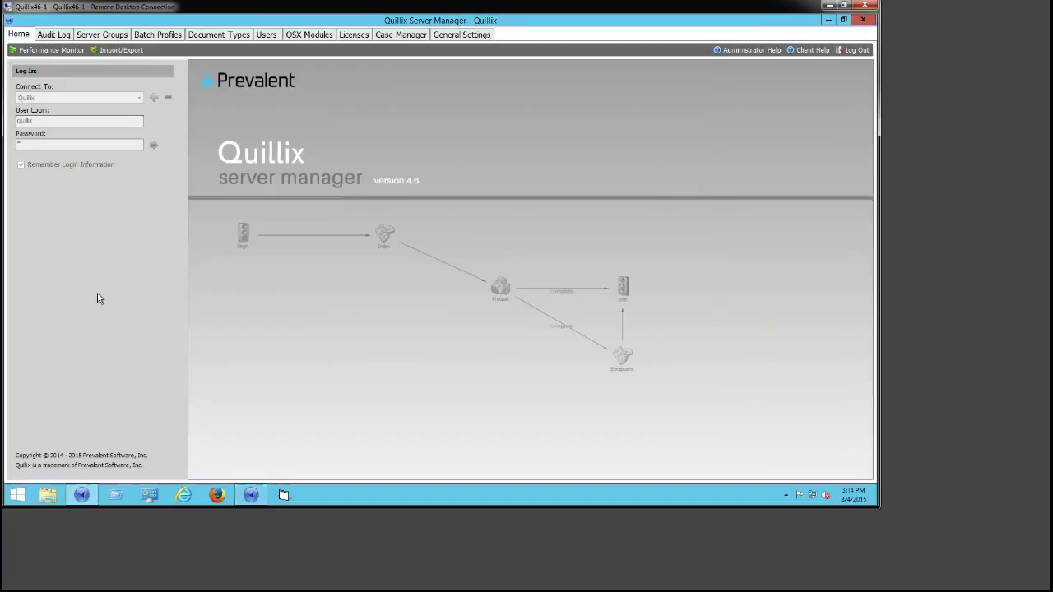
{"action": "left_click", "coordinate": [55, 34]}
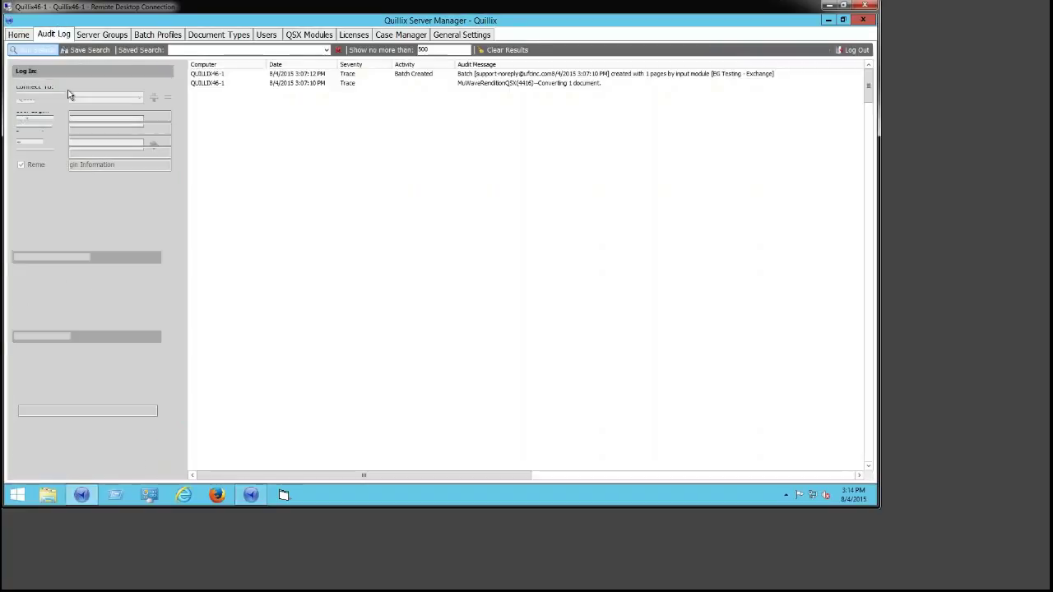
{"action": "left_click", "coordinate": [35, 51]}
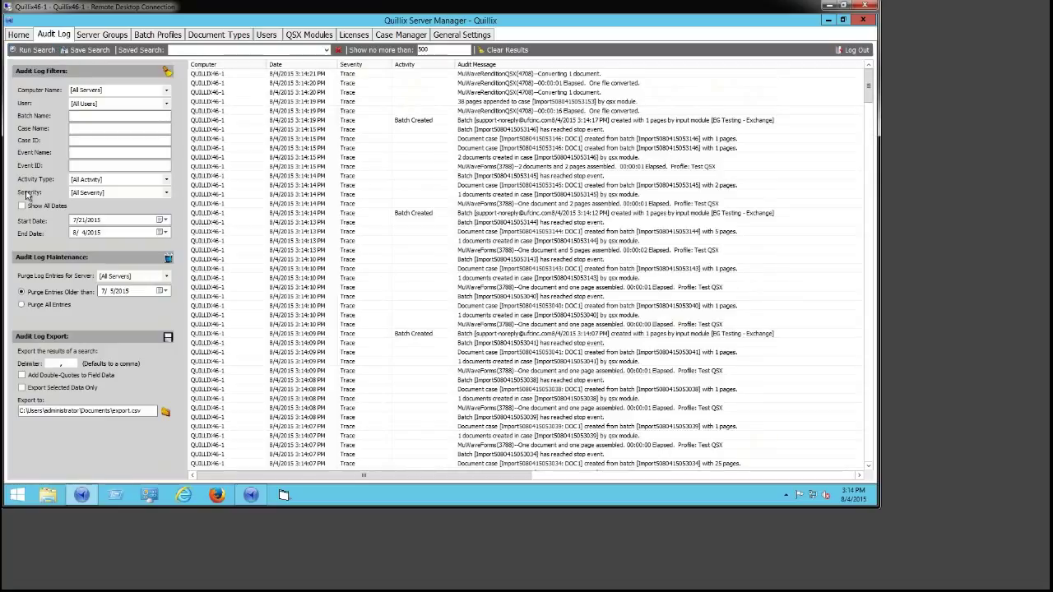
- Set the audit log's severity filter to Fatal and run the search
{"action": "left_click", "coordinate": [165, 193]}
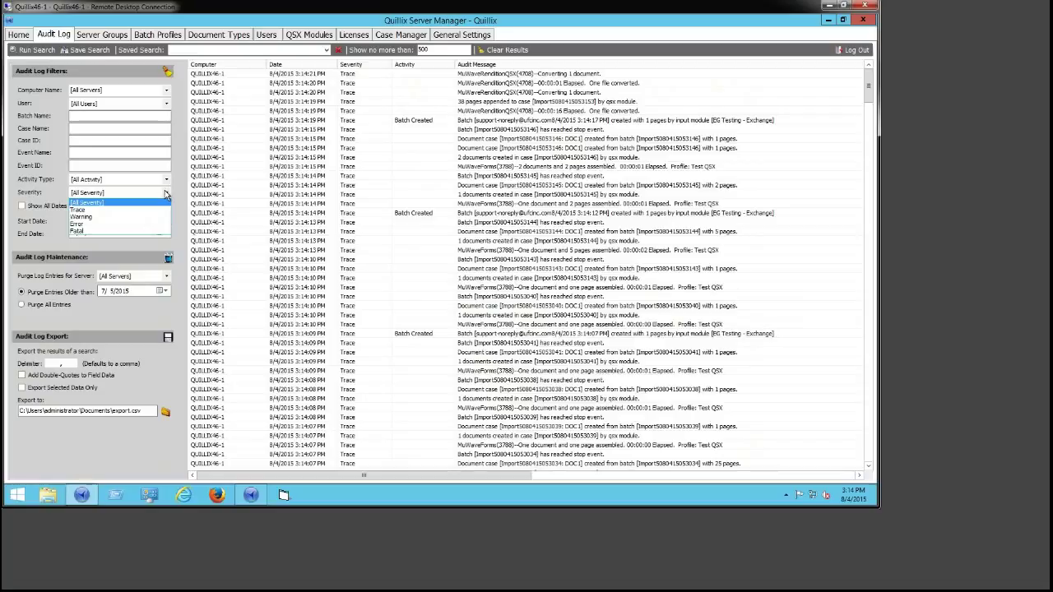
{"action": "left_click", "coordinate": [85, 234]}
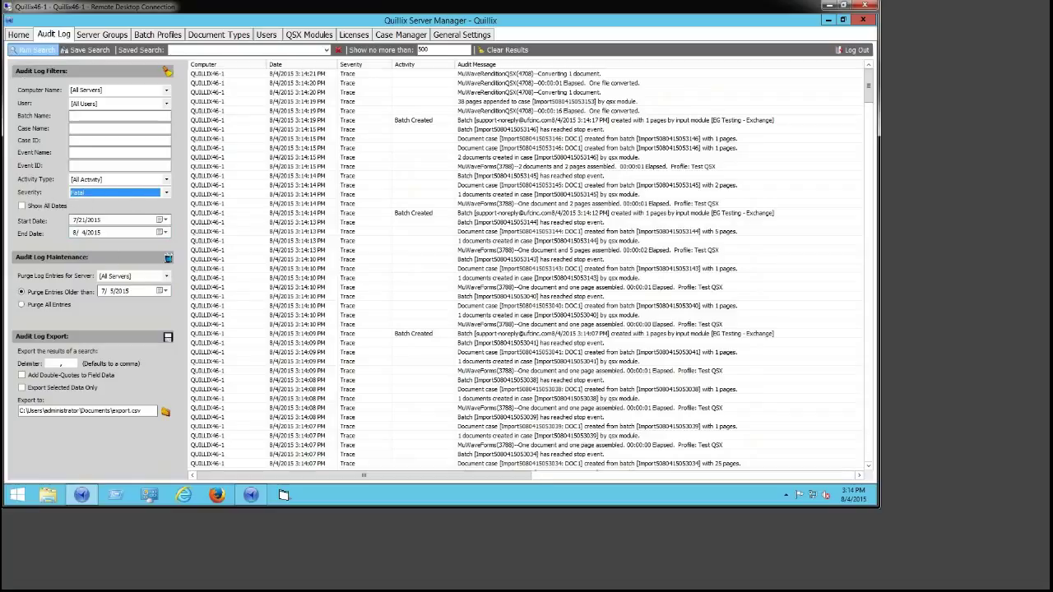
{"action": "left_click", "coordinate": [25, 50]}
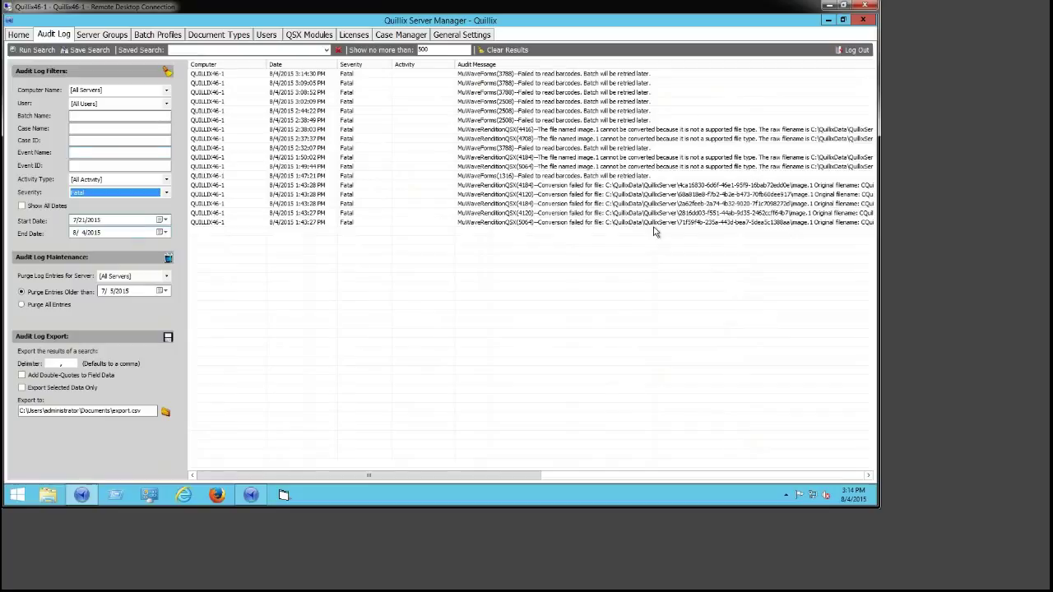
- Examine the fatal audit messages of the MuWaveForms and MuWaveRenditionQSX threads for the causes of failure
{"action": "left_click_drag", "start_coordinate": [404, 483], "coordinate": [368, 478]}
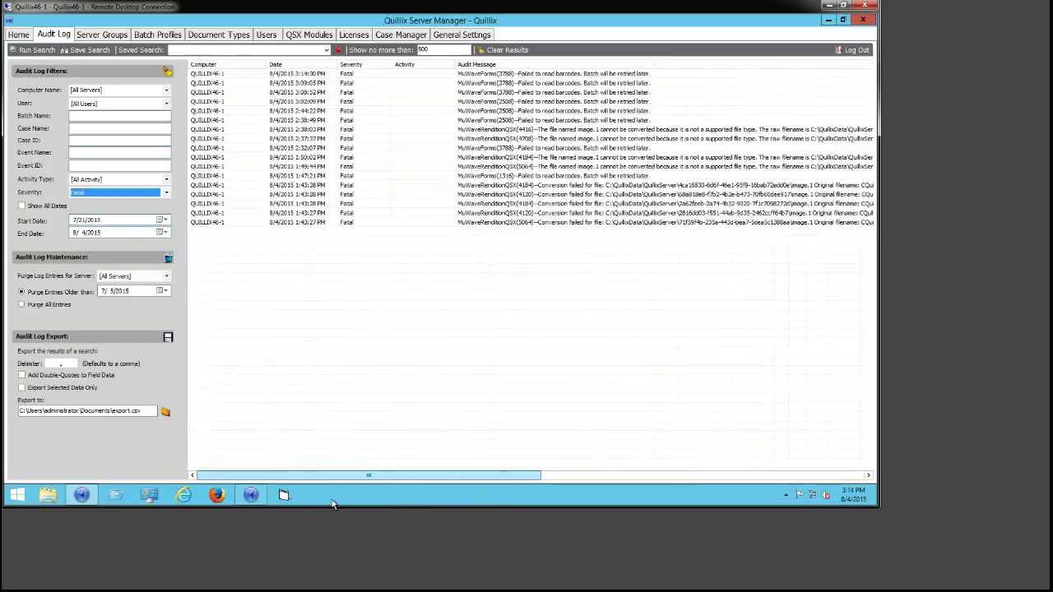
{"action": "left_click", "coordinate": [494, 83]}
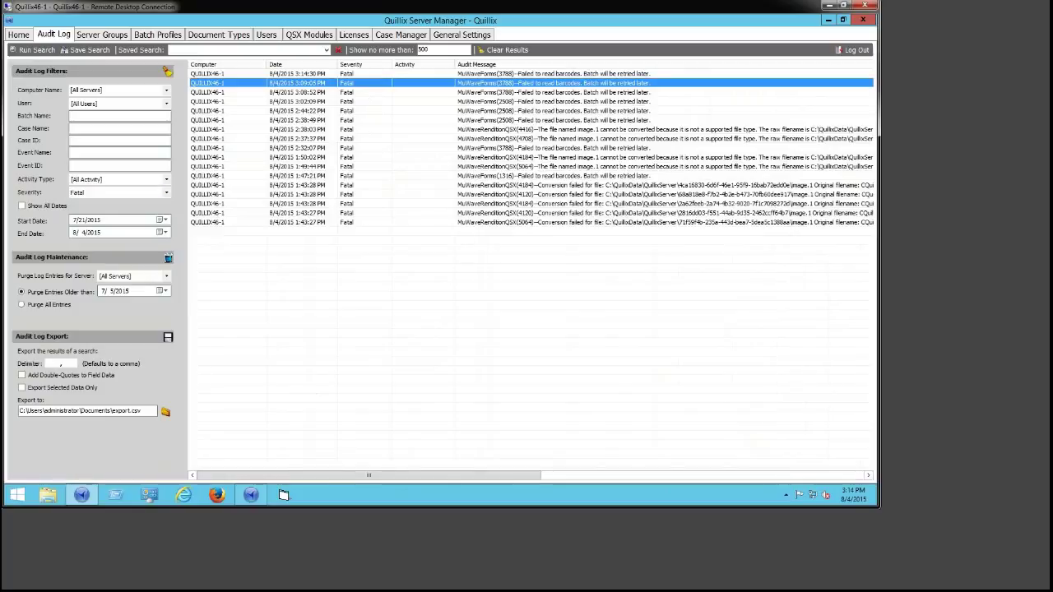
{"action": "left_click", "coordinate": [505, 121]}
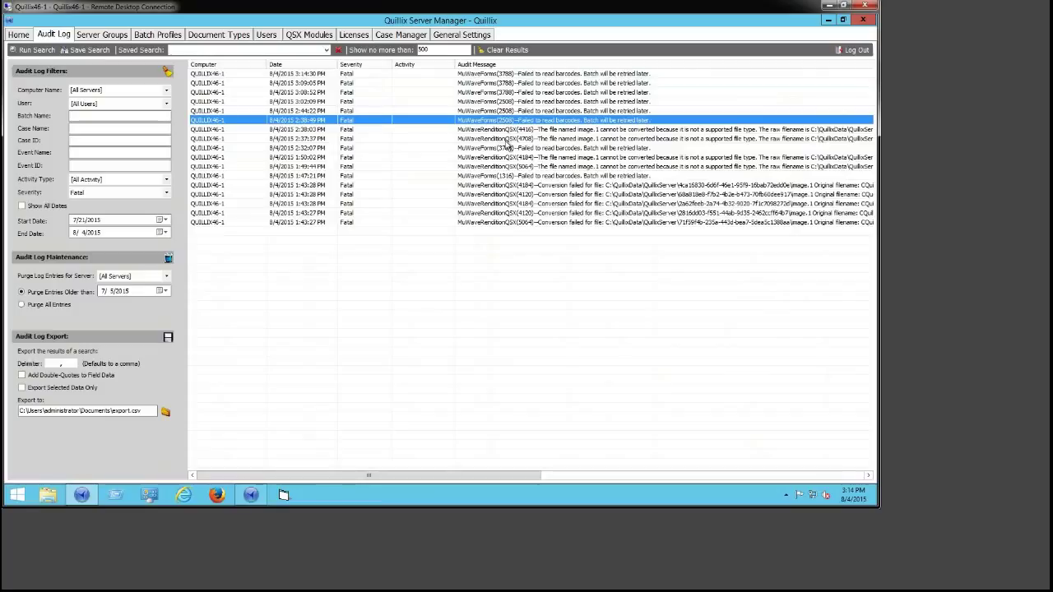
{"action": "left_click", "coordinate": [505, 139]}
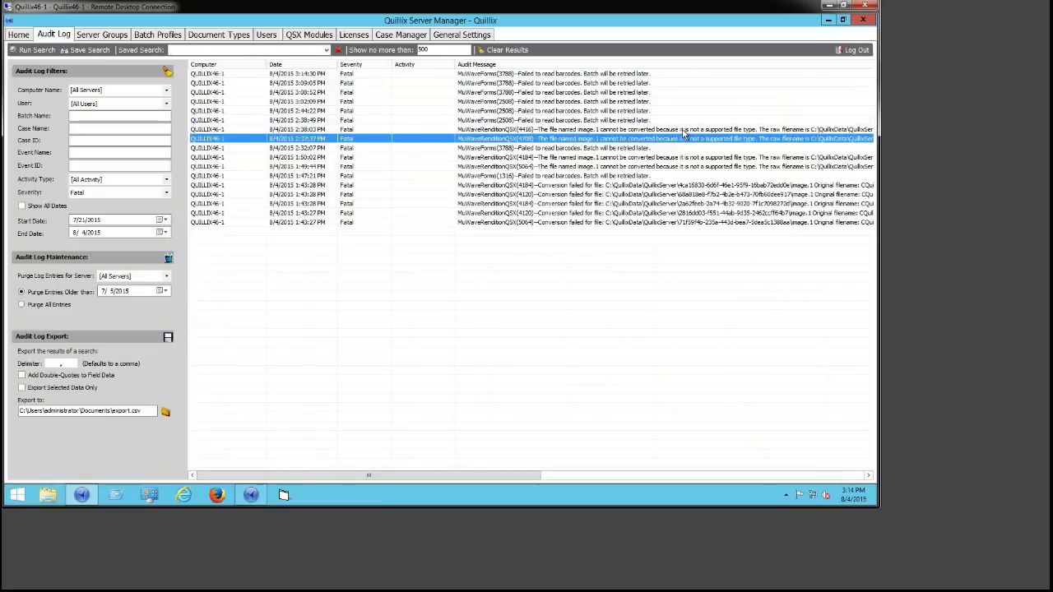
- Examine the 2:38:03 PM MuWaveRenditionQSX fatal message for the failure cause, original filename and file extension
{"action": "double_click", "coordinate": [682, 130]}
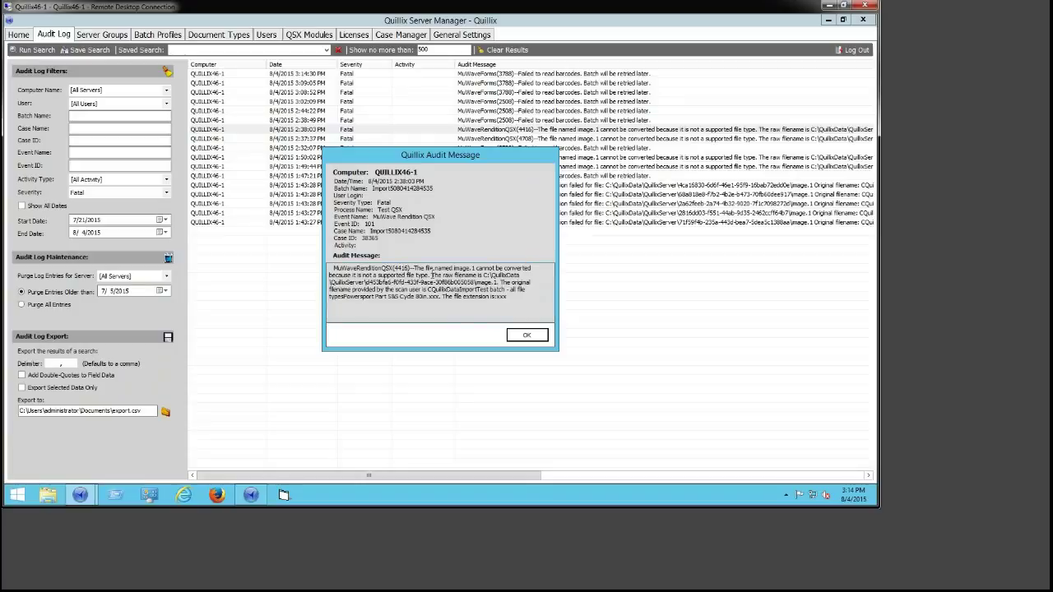
{"action": "left_click_drag", "start_coordinate": [427, 268], "coordinate": [421, 299]}
{"action": "left_click", "coordinate": [428, 282]}
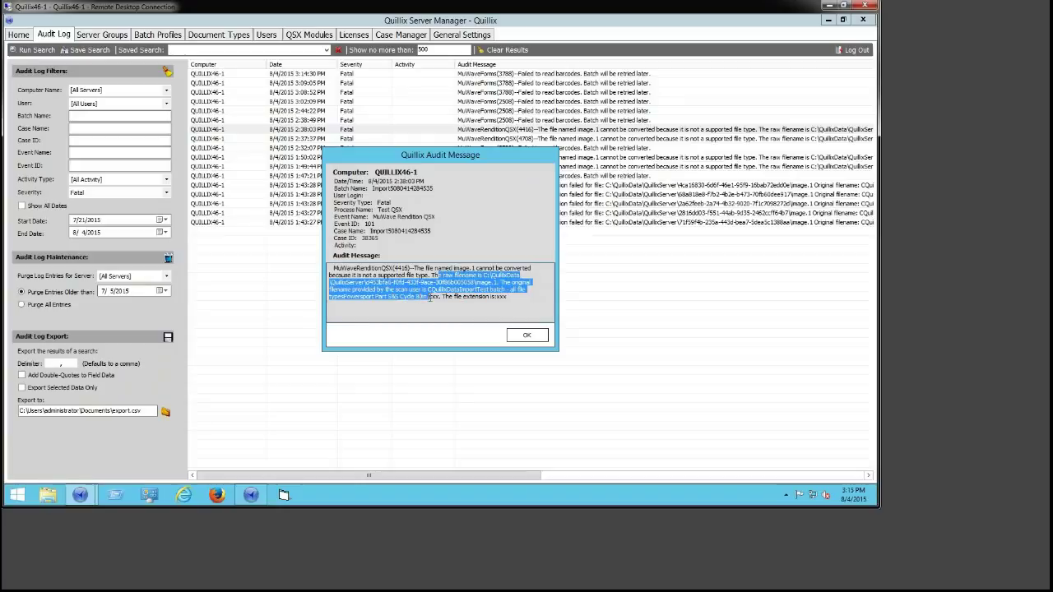
{"action": "left_click", "coordinate": [512, 301]}
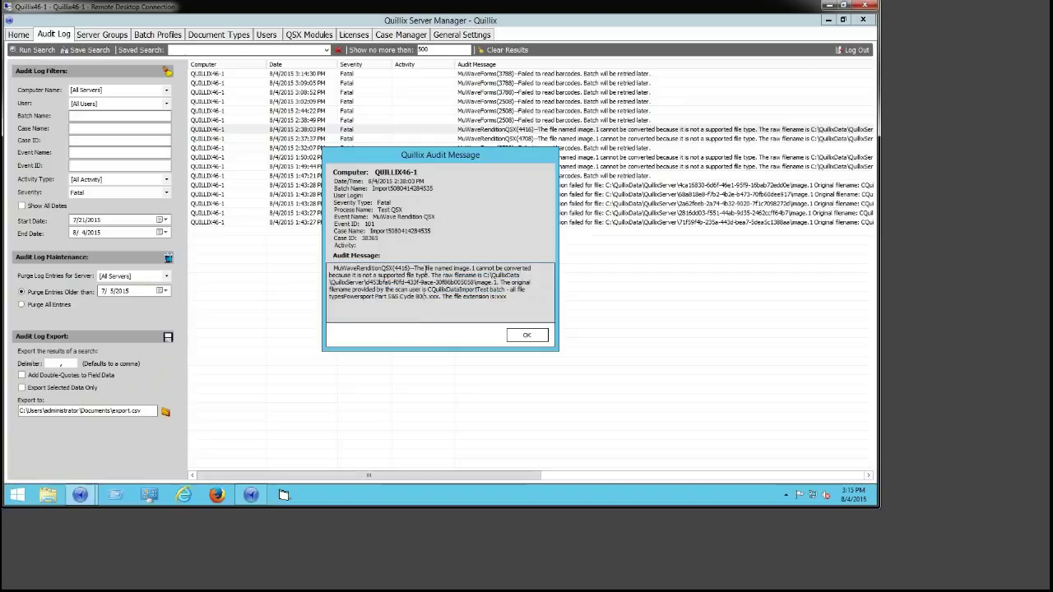
{"action": "left_click_drag", "start_coordinate": [378, 278], "coordinate": [330, 281]}
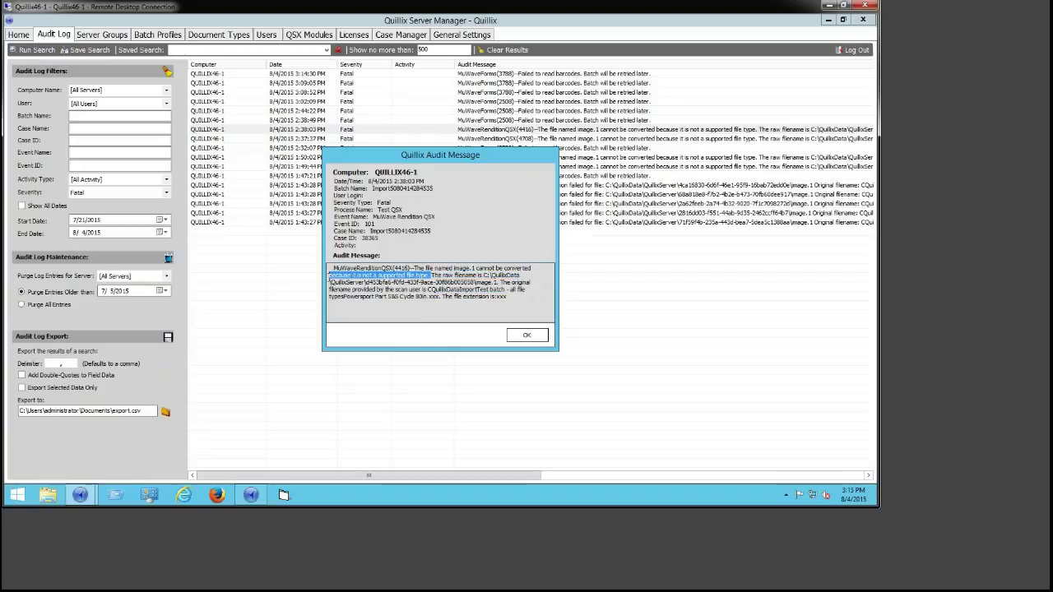
{"action": "left_click_drag", "start_coordinate": [508, 296], "coordinate": [492, 297]}
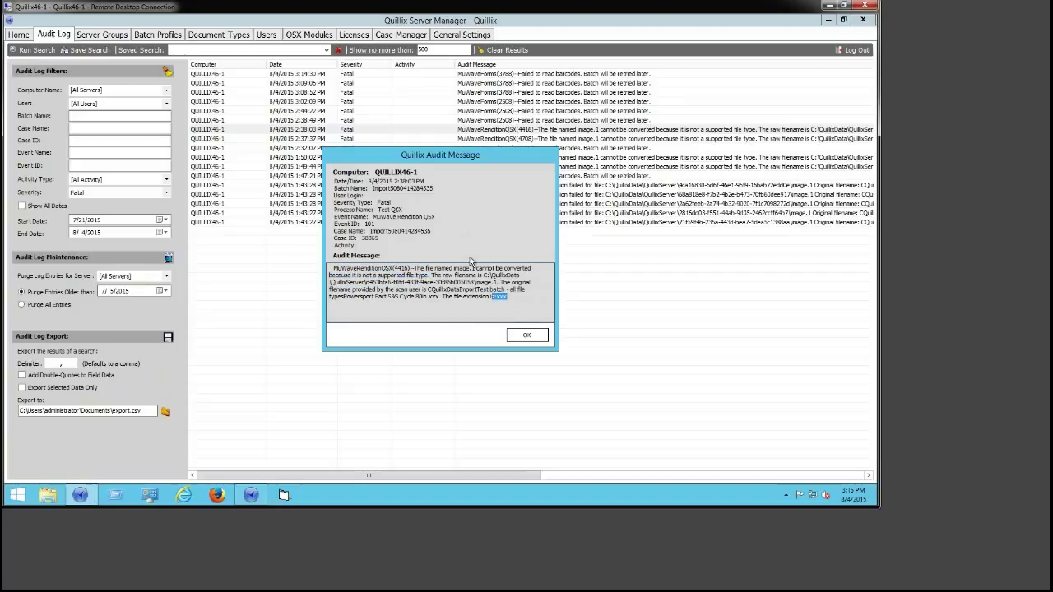
{"action": "left_click", "coordinate": [527, 336]}
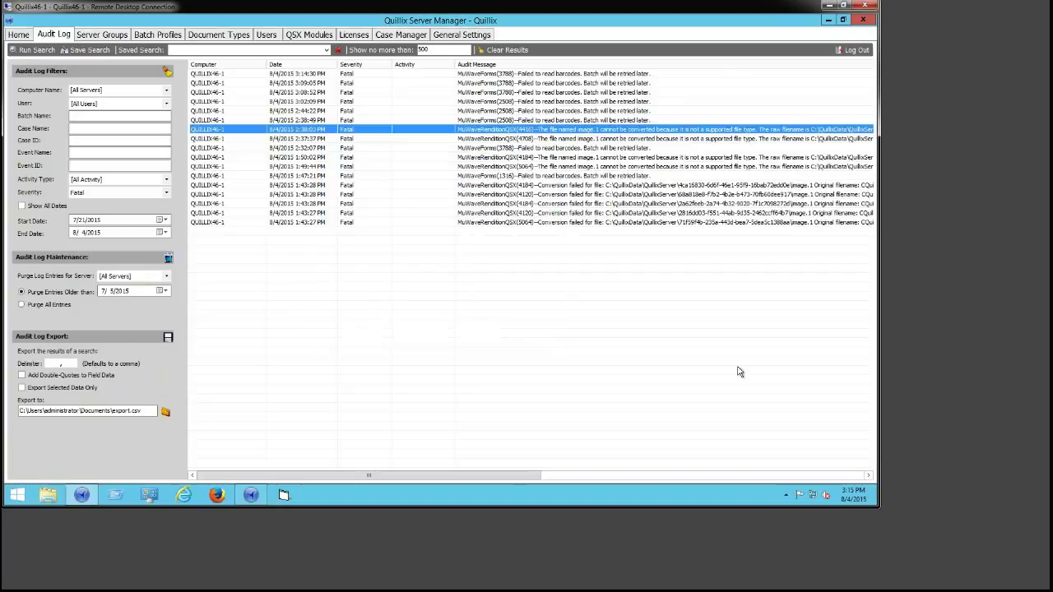
- Check the 2:37:37 PM MuWaveRenditionQSX fatal message for the extension of the file that could not be converted
{"action": "double_click", "coordinate": [790, 140]}
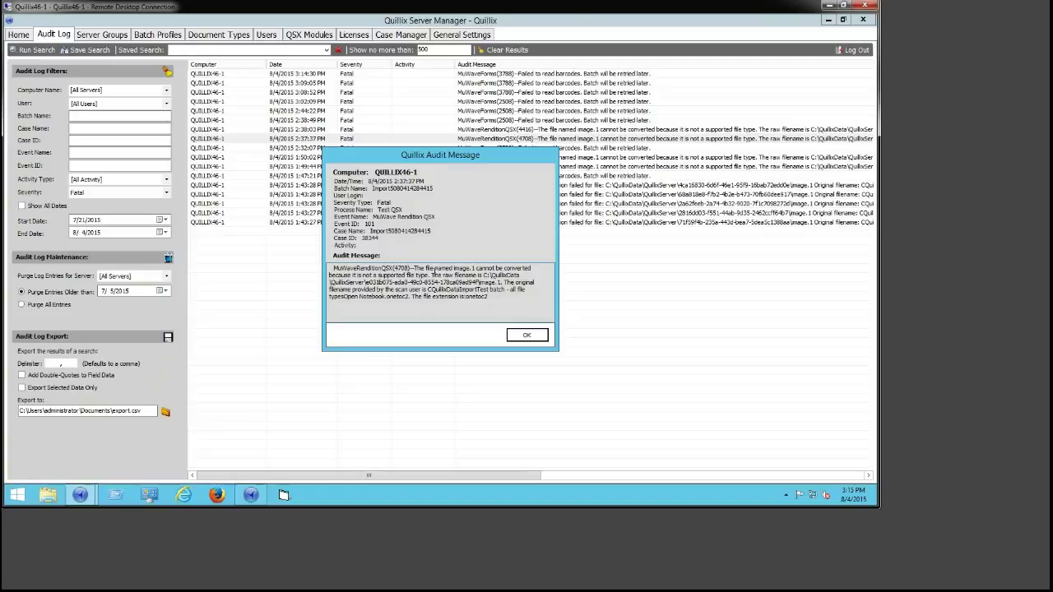
{"action": "left_click_drag", "start_coordinate": [430, 274], "coordinate": [387, 274]}
{"action": "left_click", "coordinate": [444, 310]}
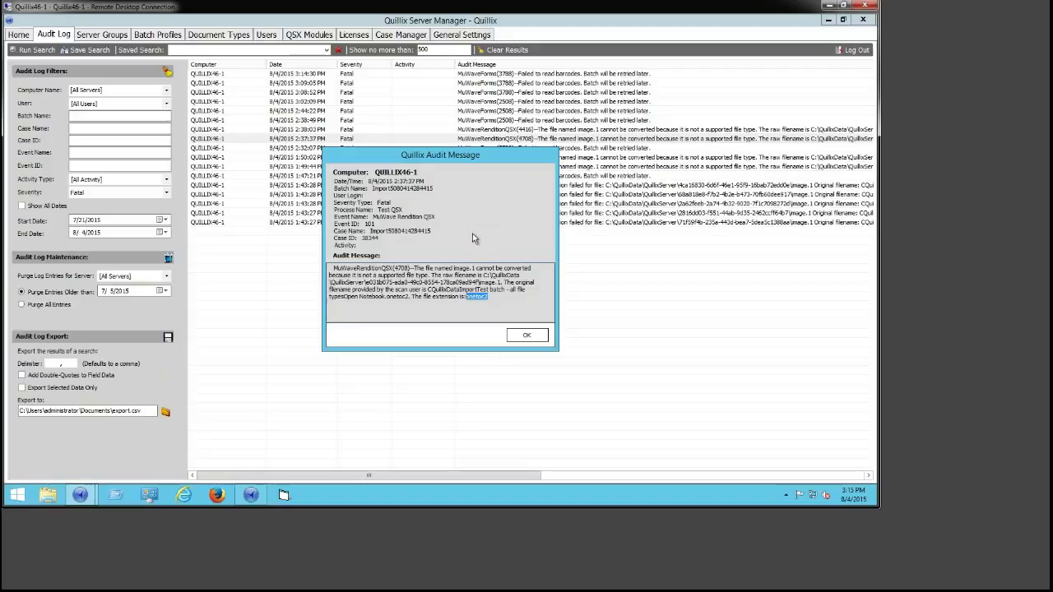
{"action": "left_click", "coordinate": [537, 337]}
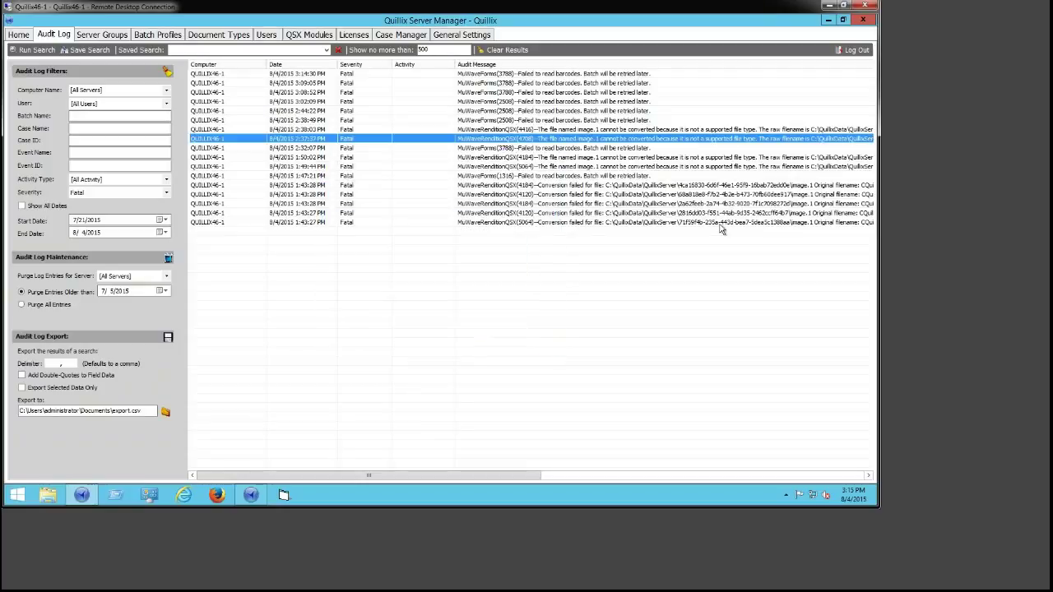
- Read the full details of the most recent MuWaveForms fatal message about the barcode failure
{"action": "left_click", "coordinate": [599, 149]}
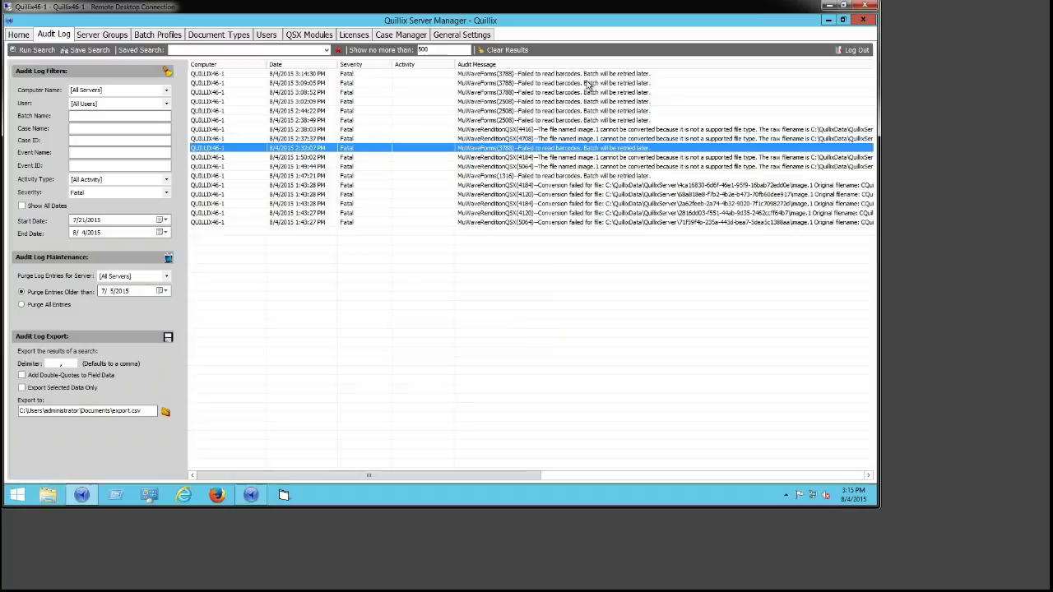
{"action": "double_click", "coordinate": [543, 74]}
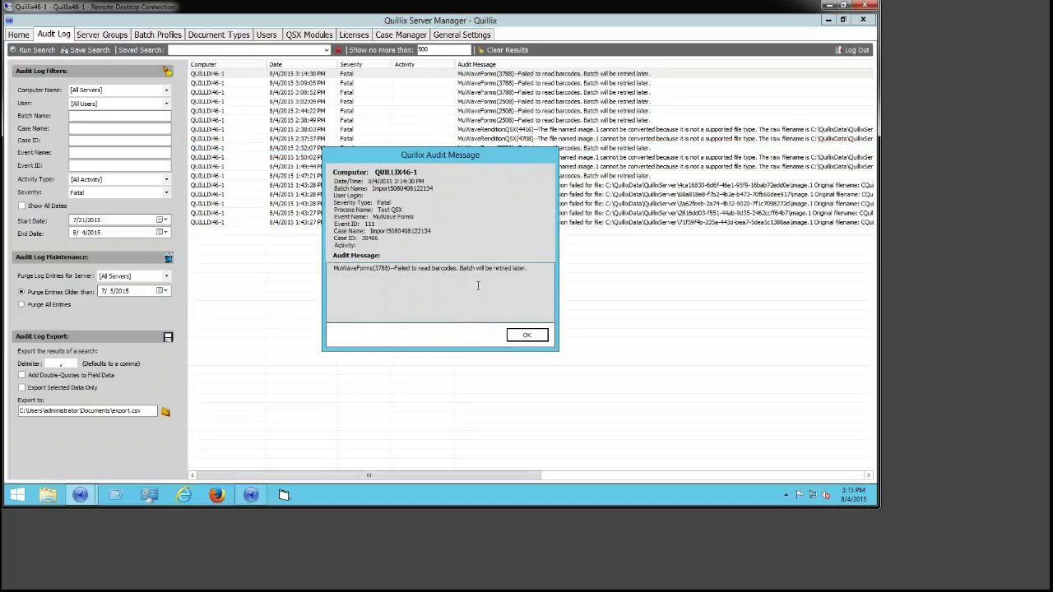
{"action": "left_click_drag", "start_coordinate": [540, 269], "coordinate": [303, 249]}
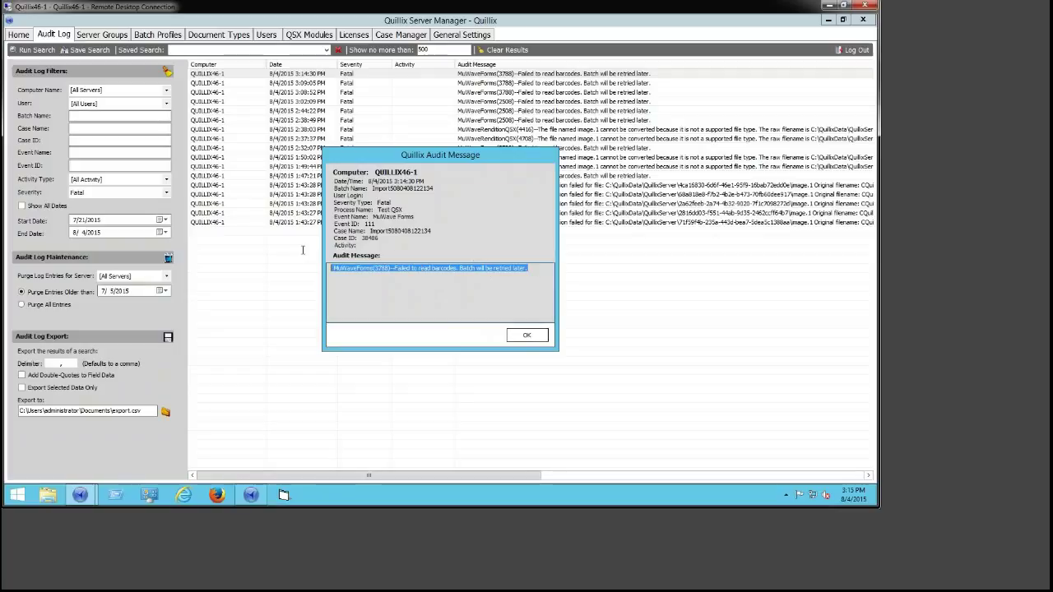
{"action": "left_click", "coordinate": [372, 269]}
{"action": "left_click_drag", "start_coordinate": [561, 268], "coordinate": [266, 249]}
{"action": "left_click", "coordinate": [486, 268]}
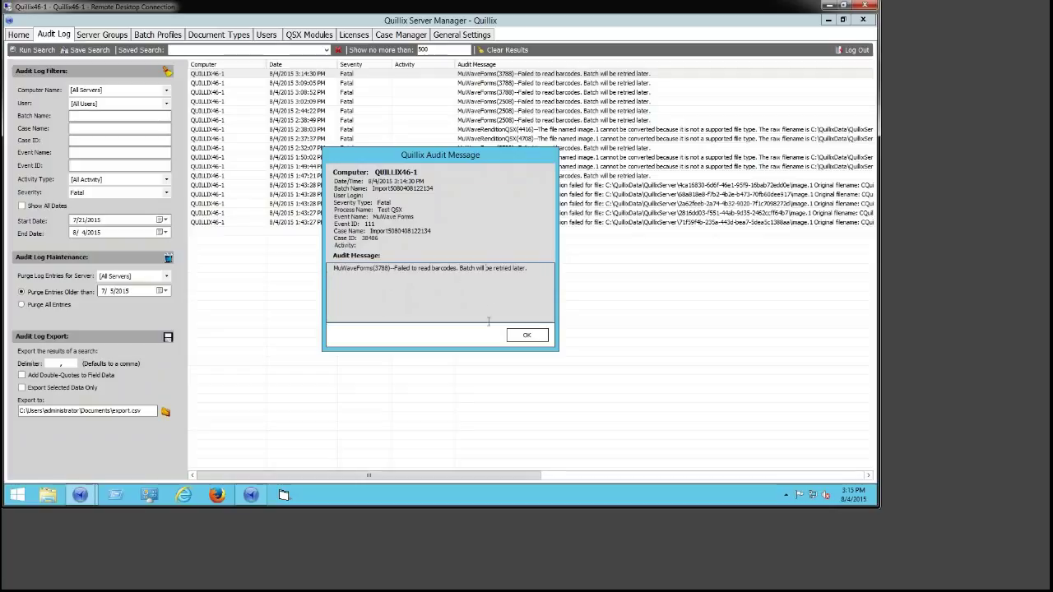
{"action": "left_click", "coordinate": [528, 337]}
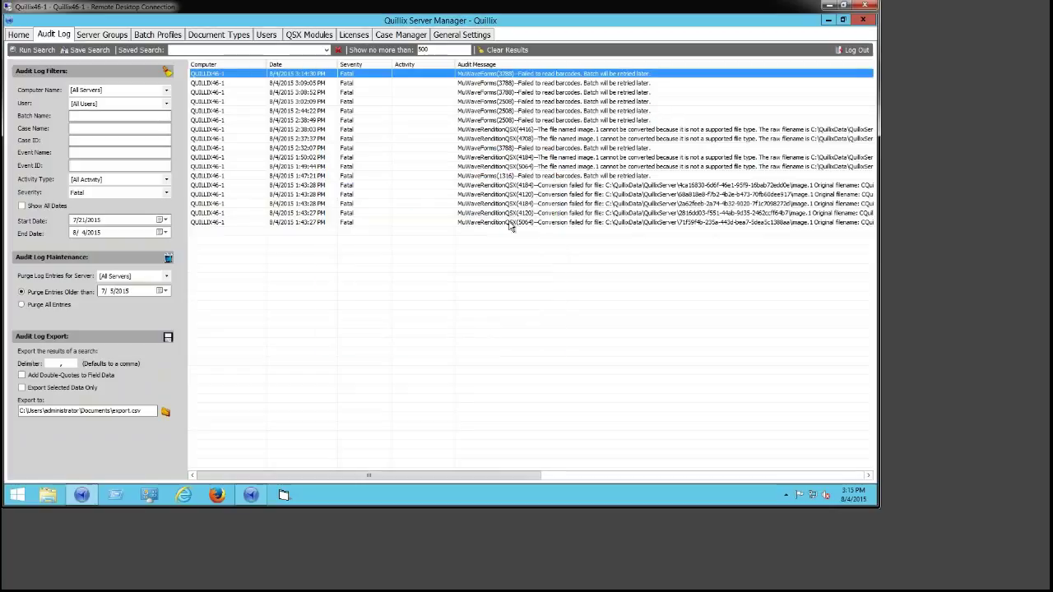
- Look up the case ID in the 3:09:05 PM MuWaveForms fatal message and search the audit log for case ID 39626
{"action": "double_click", "coordinate": [580, 83]}
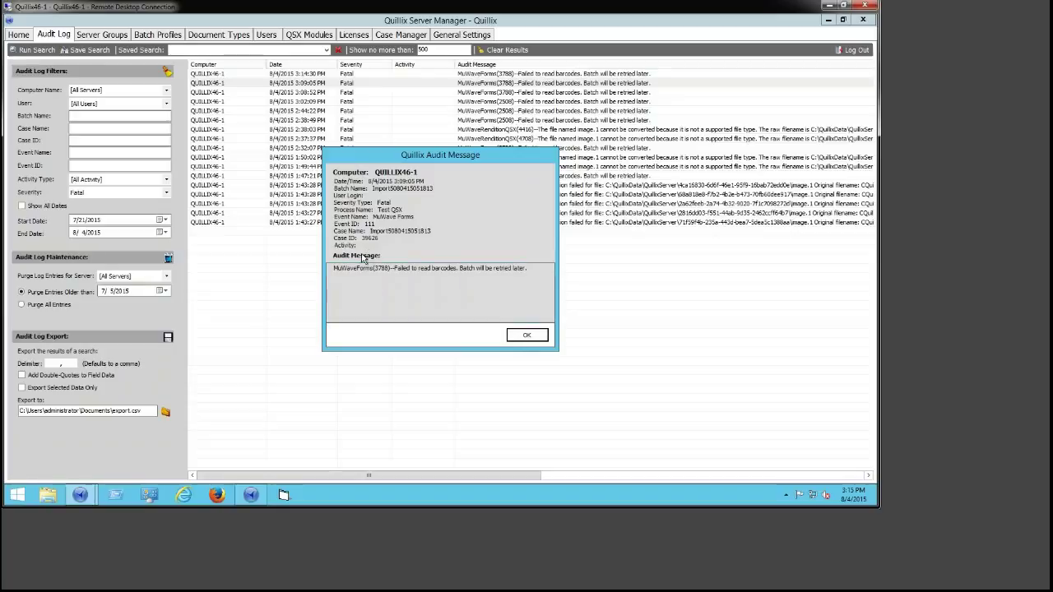
{"action": "left_click", "coordinate": [524, 336]}
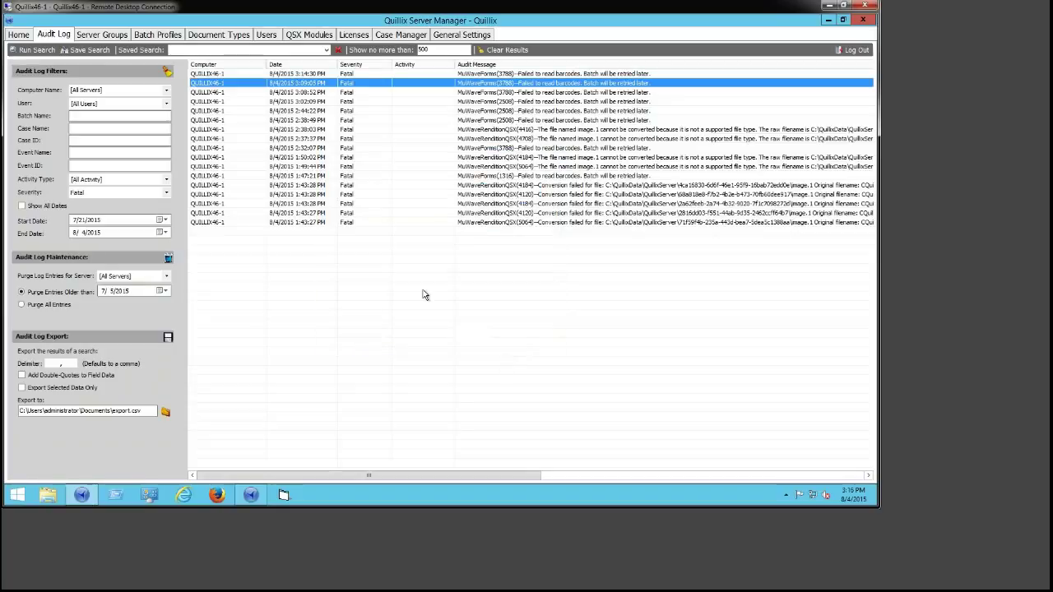
{"action": "left_click", "coordinate": [115, 141]}
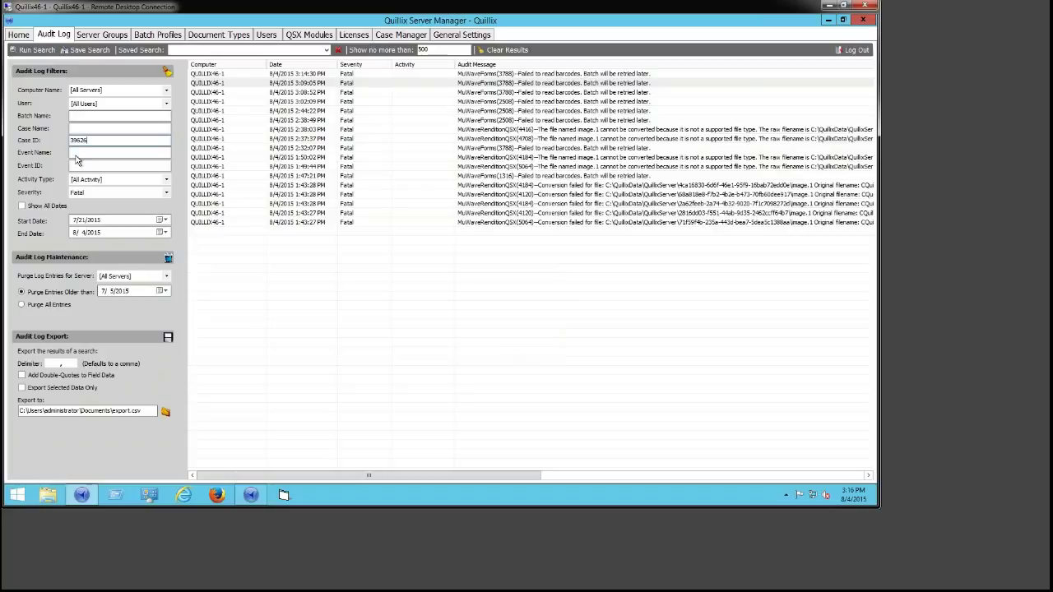
{"action": "left_click", "coordinate": [33, 51]}
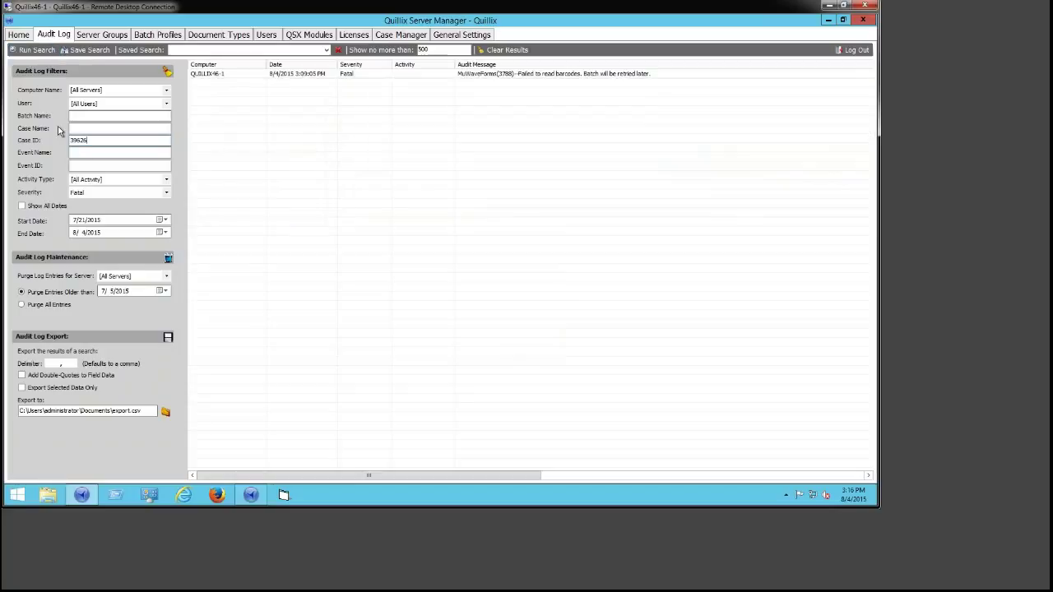
{"action": "left_click", "coordinate": [566, 73]}
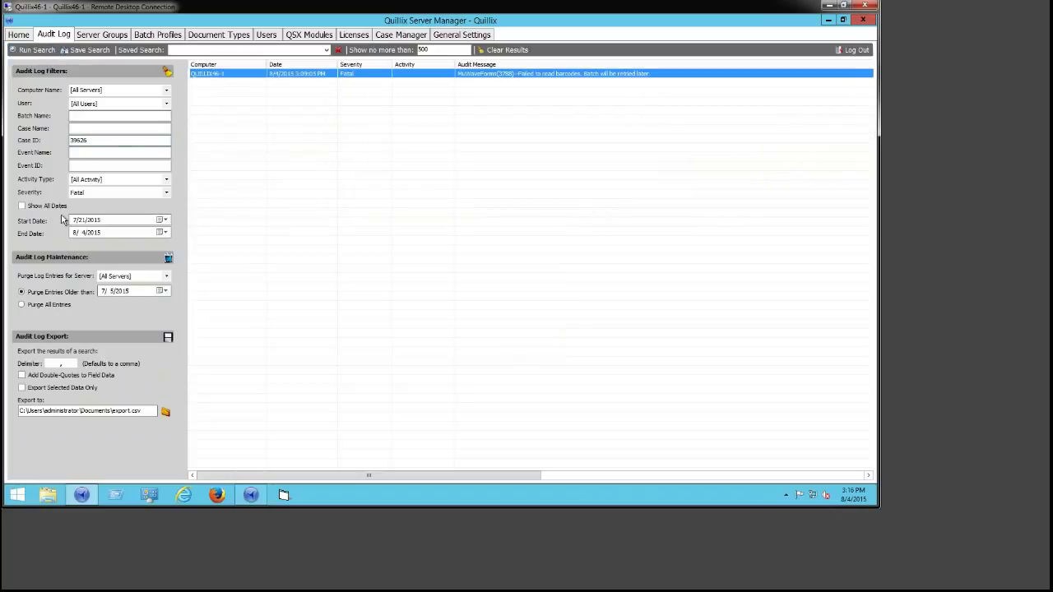
- Set the severity filter to [All Severity] and rerun the audit log search for the case
{"action": "left_click", "coordinate": [102, 192]}
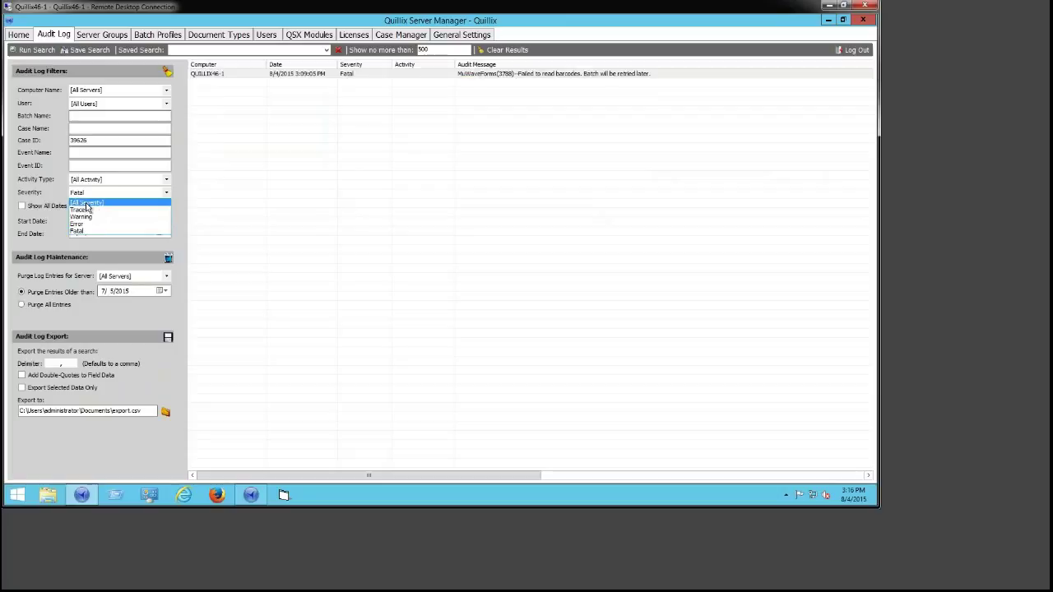
{"action": "left_click", "coordinate": [88, 200]}
{"action": "left_click", "coordinate": [33, 49]}
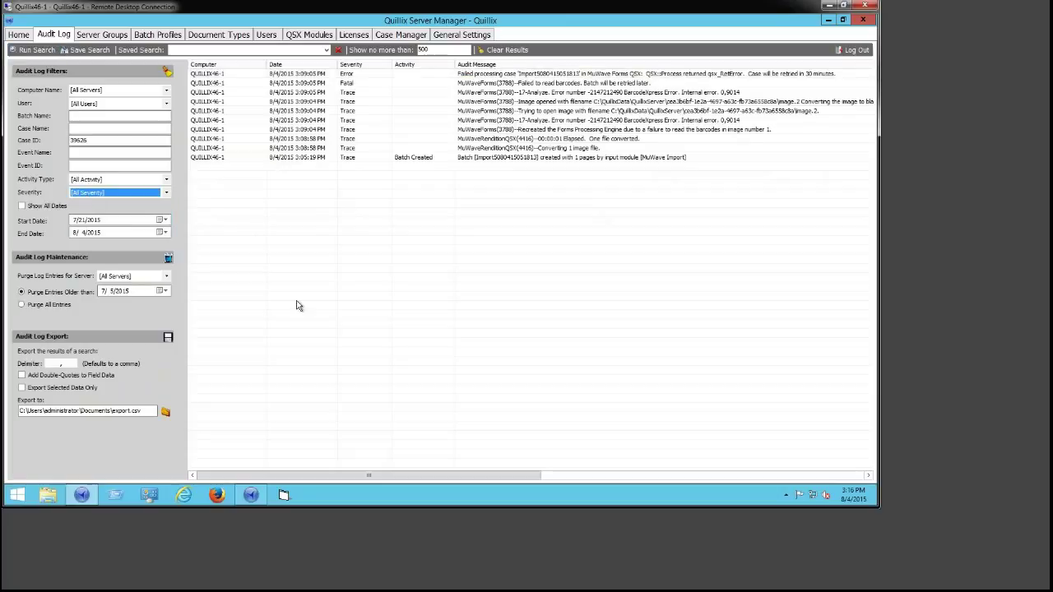
- Review the case's earliest log entries, from batch creation through the MuWaveRenditionQSX image conversion
{"action": "left_click", "coordinate": [388, 196]}
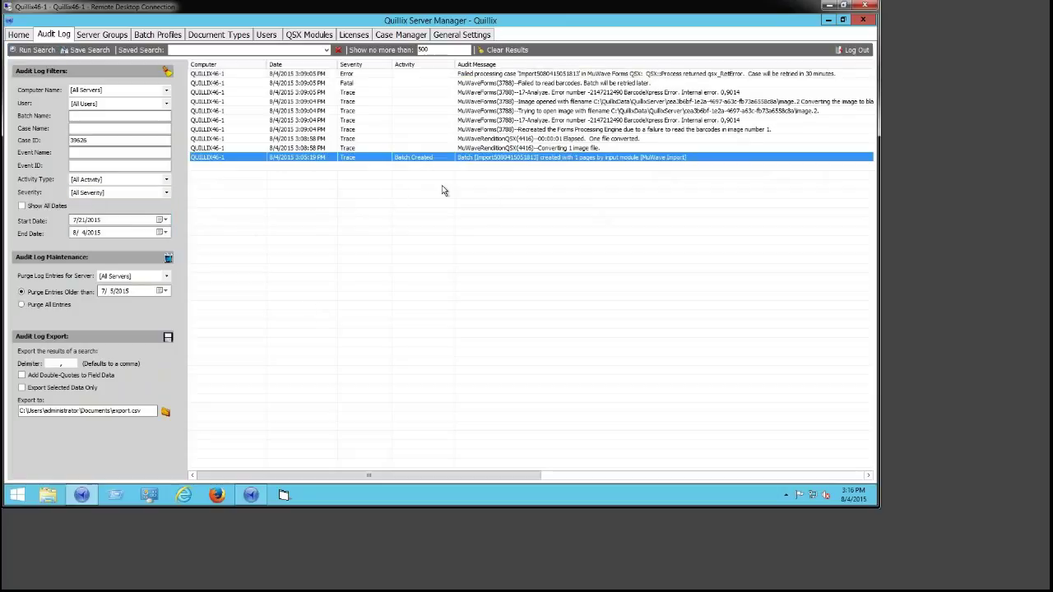
{"action": "left_click", "coordinate": [571, 148]}
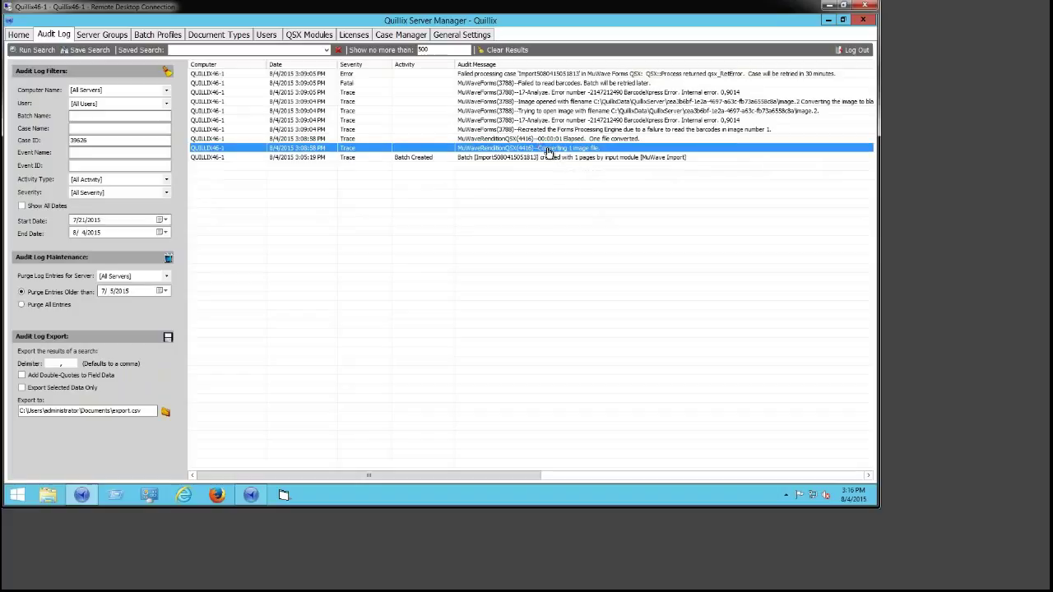
{"action": "left_click", "coordinate": [568, 140]}
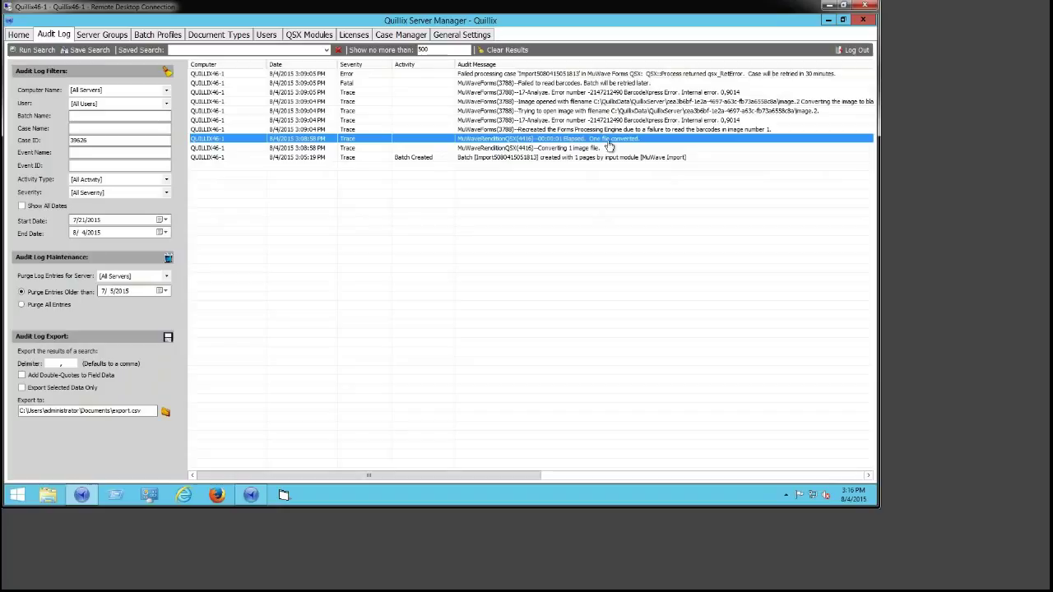
- Examine the MuWaveForms trace, fatal and error entries in sequence to follow how barcode reading failed and how the case is handled
{"action": "left_click", "coordinate": [547, 130]}
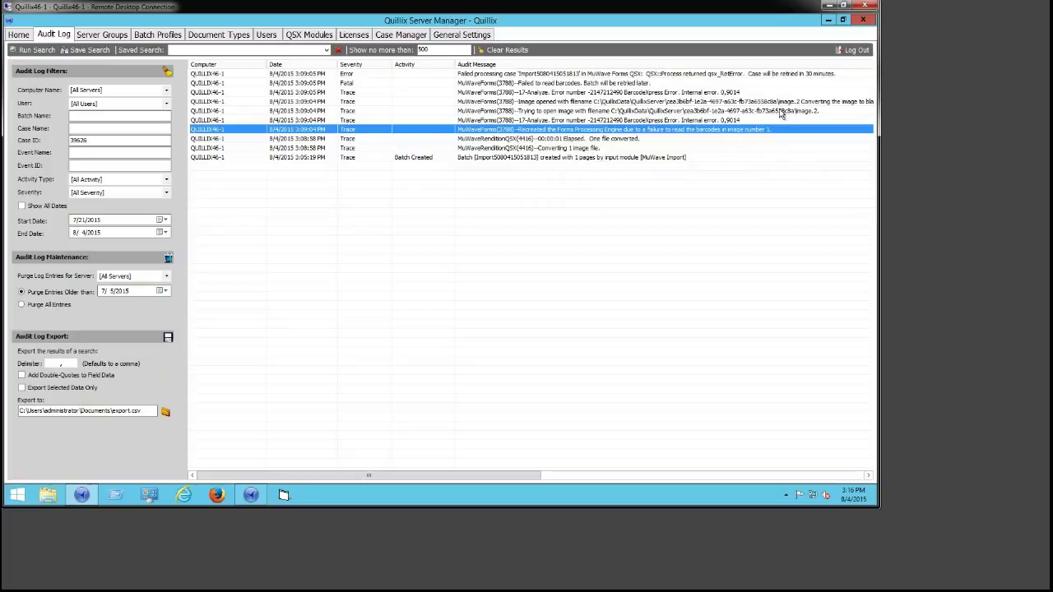
{"action": "left_click", "coordinate": [727, 123]}
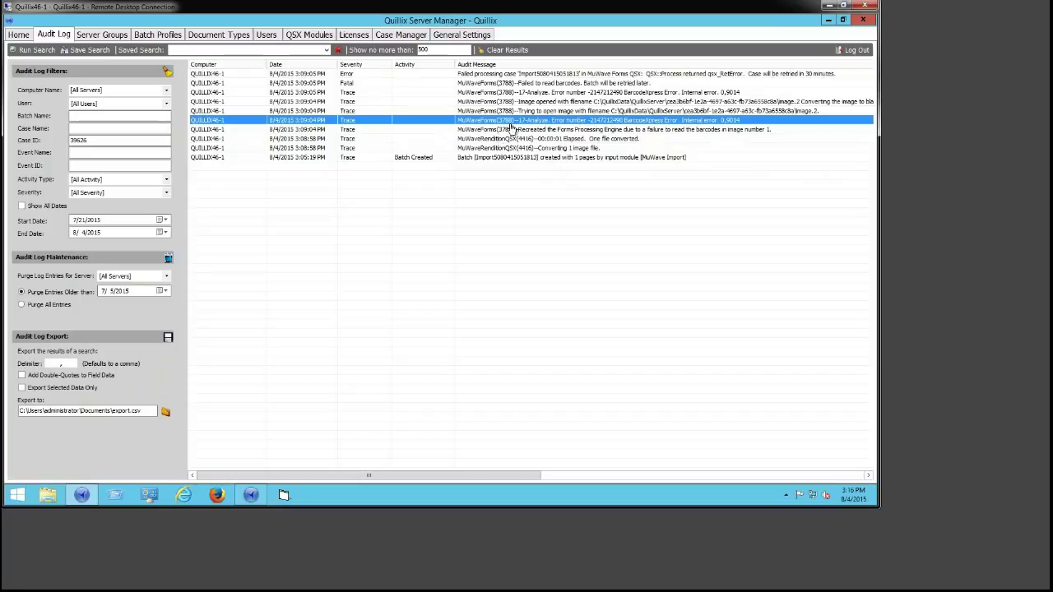
{"action": "left_click", "coordinate": [724, 113]}
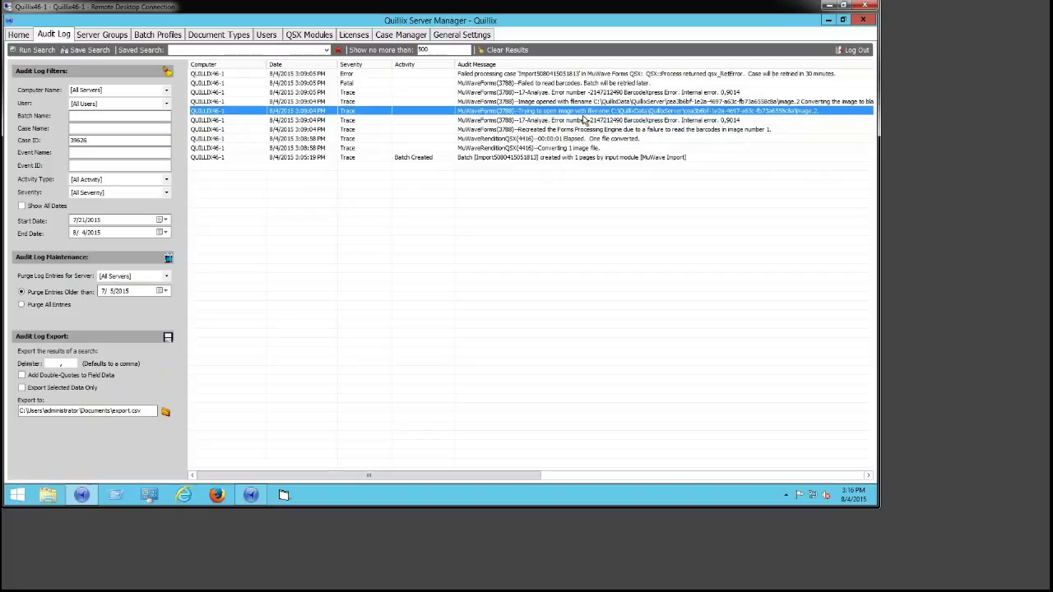
{"action": "left_click", "coordinate": [756, 132]}
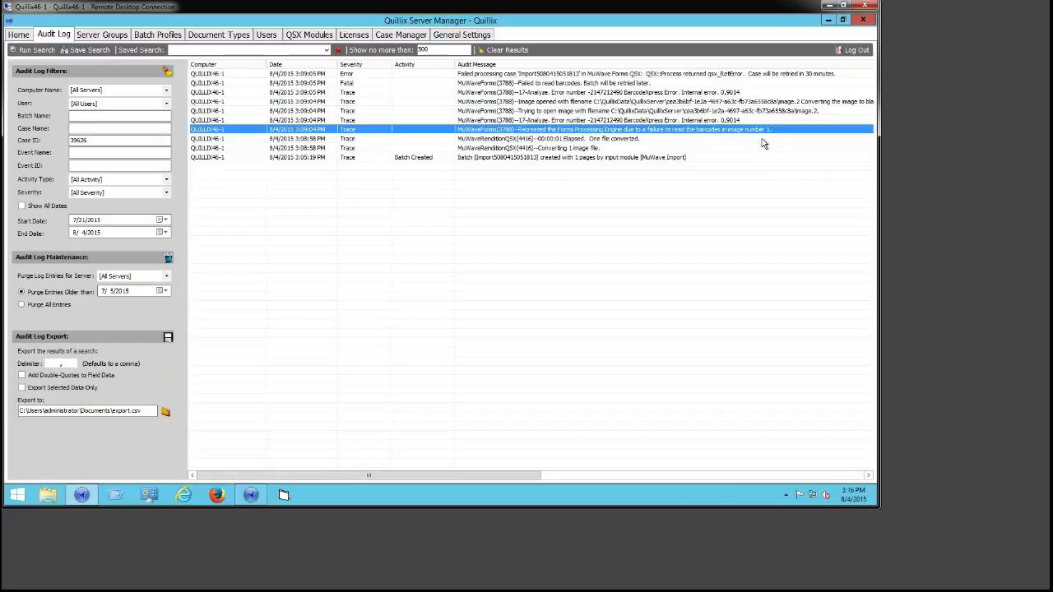
{"action": "left_click", "coordinate": [812, 105]}
{"action": "left_click", "coordinate": [803, 114]}
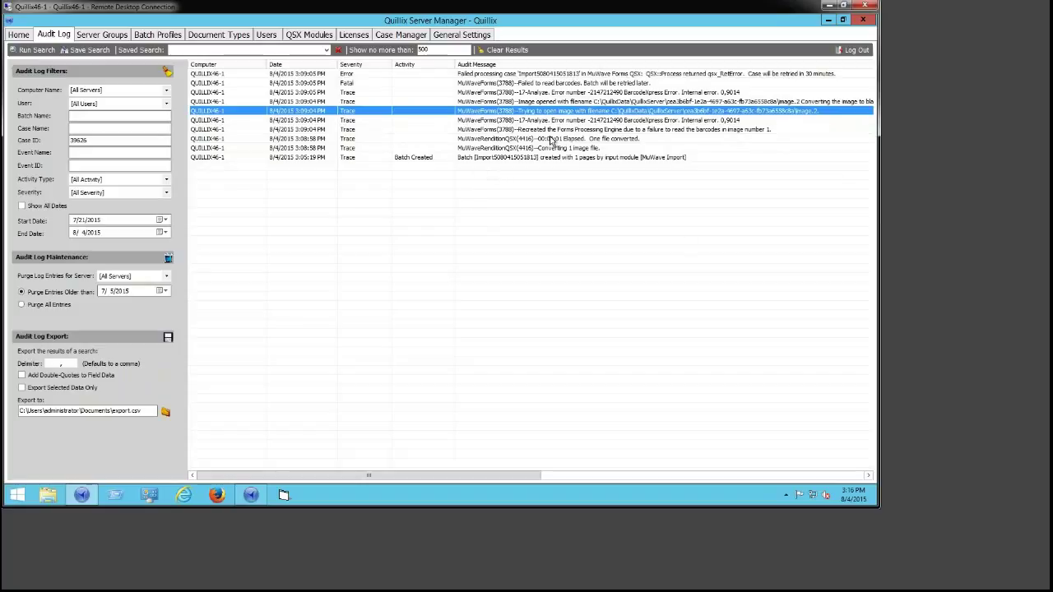
{"action": "left_click", "coordinate": [721, 132]}
{"action": "left_click", "coordinate": [726, 94]}
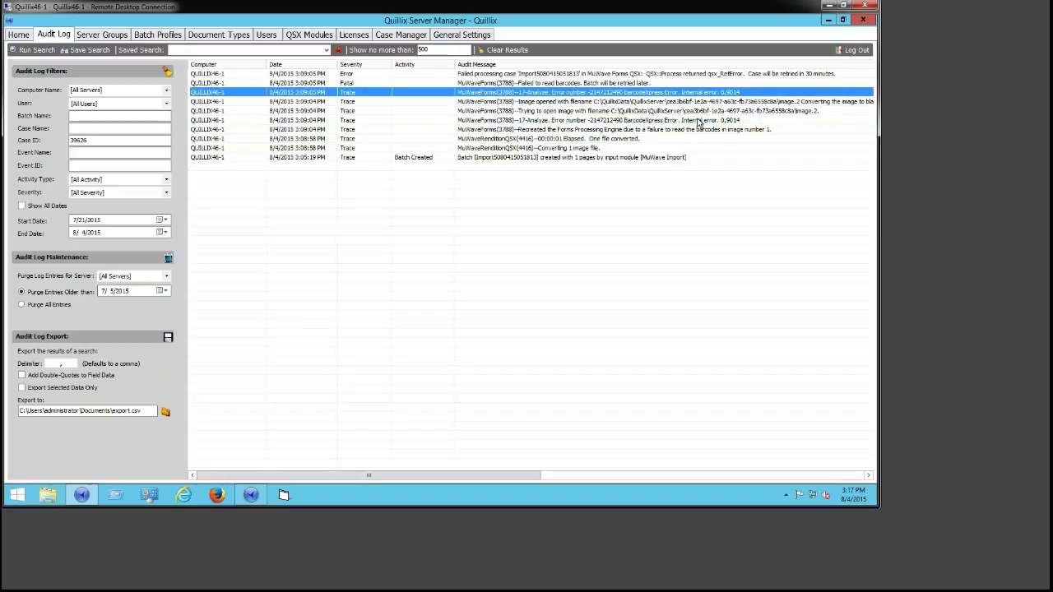
{"action": "left_click", "coordinate": [525, 85]}
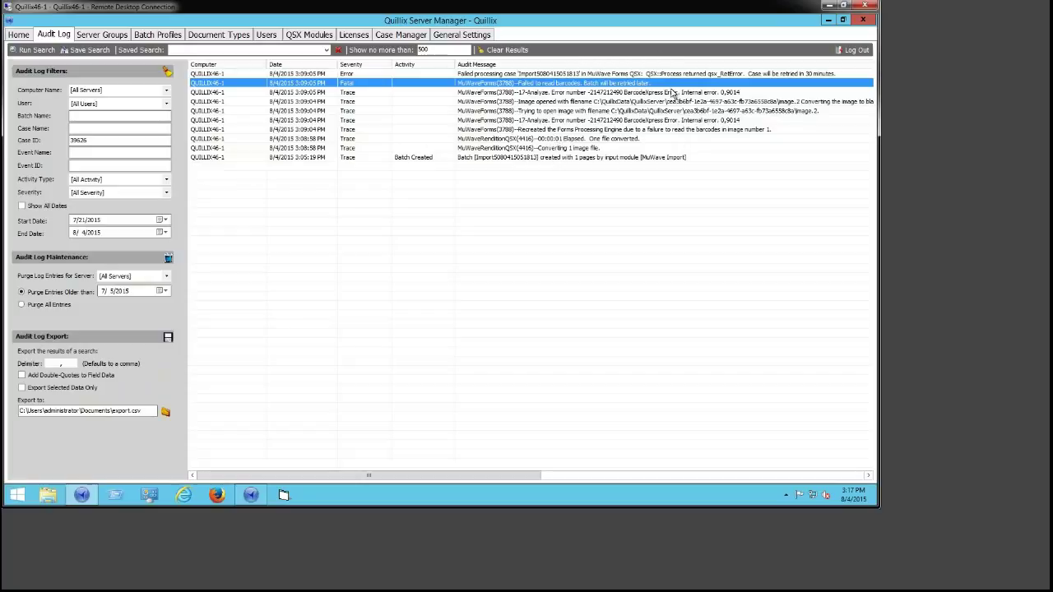
{"action": "left_click", "coordinate": [794, 75]}
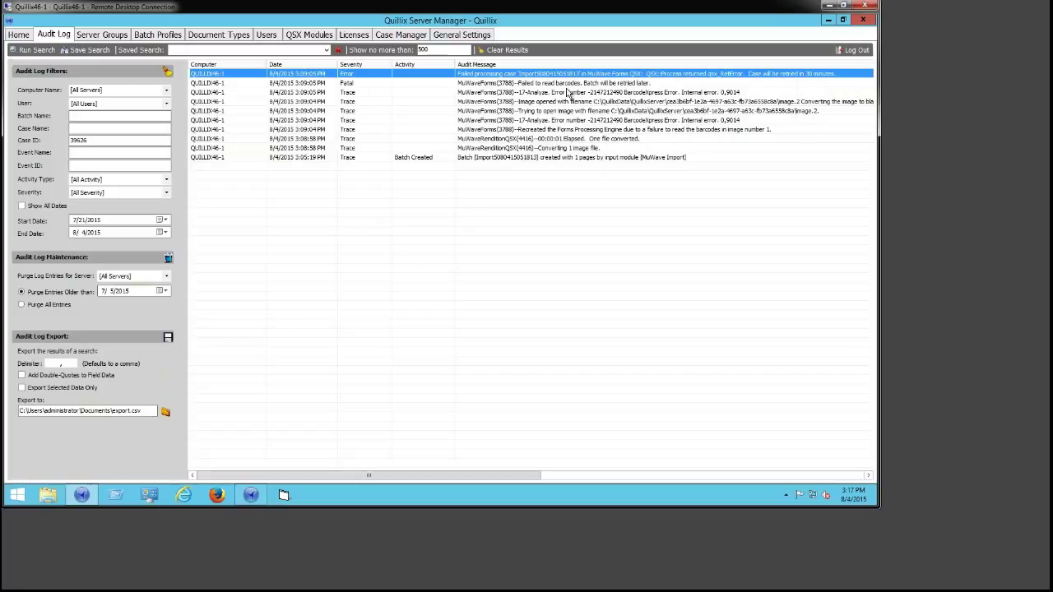
- Capture the case's full audit messages as a screen snip, and close the Snipping Tool
{"action": "left_click_drag", "start_coordinate": [481, 476], "coordinate": [540, 481]}
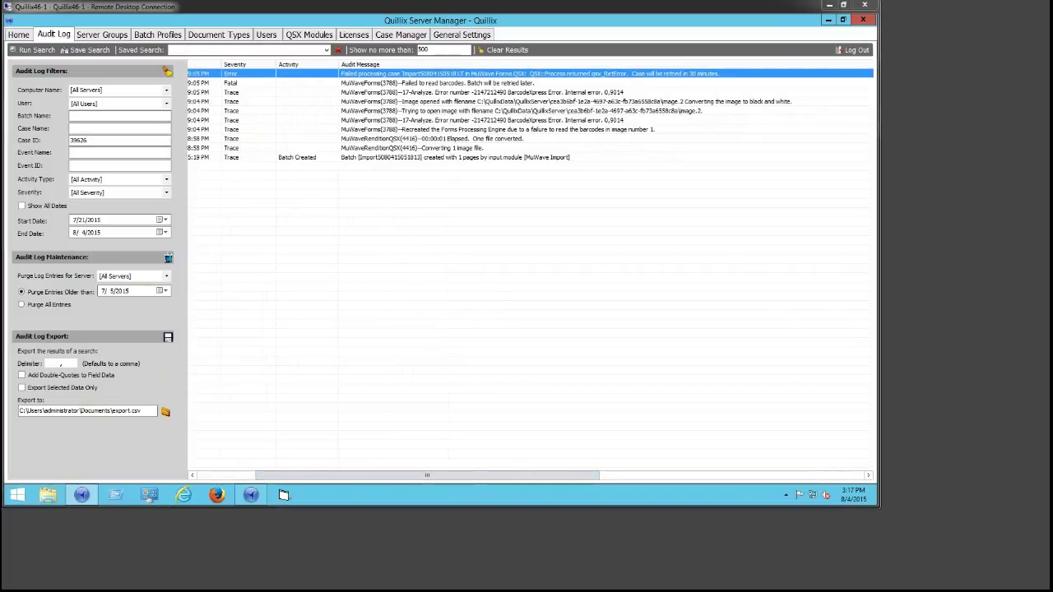
{"action": "left_click_drag", "start_coordinate": [321, 43], "coordinate": [841, 182]}
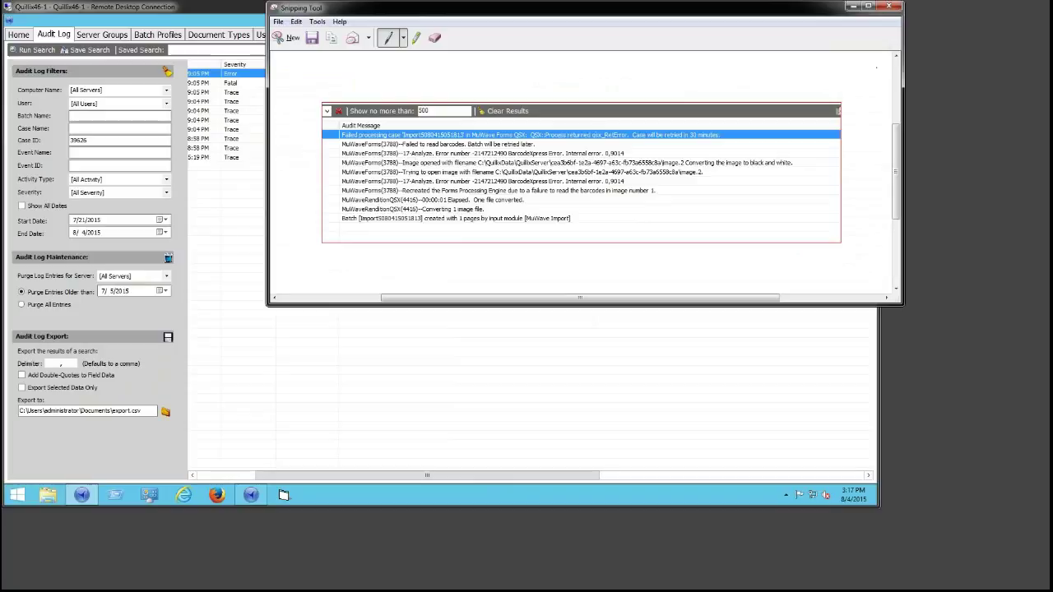
{"action": "left_click", "coordinate": [889, 7]}
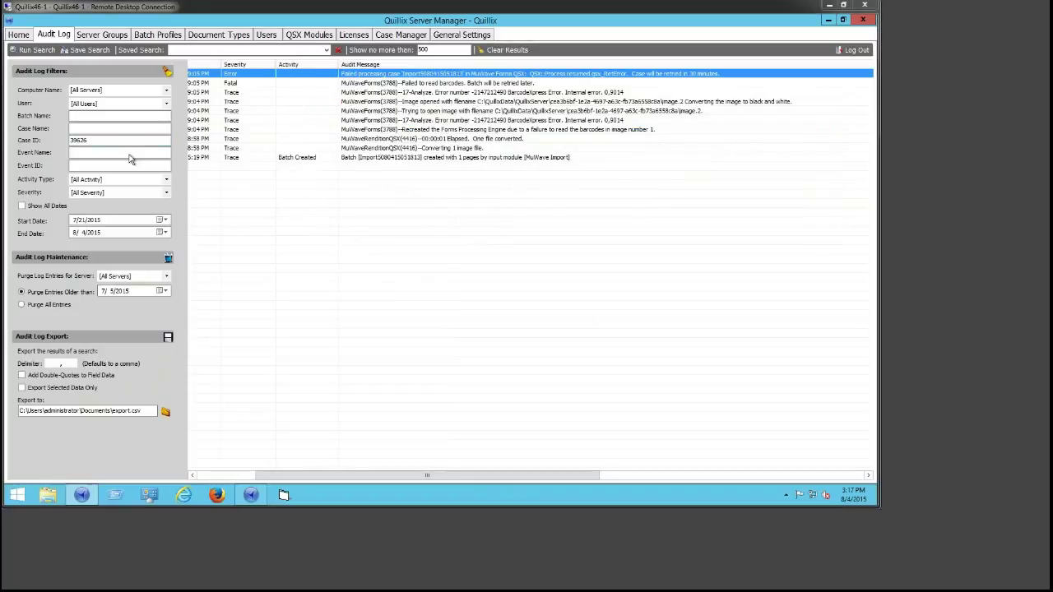
- Clear the Case ID filter and copy the batch name from the Batch Created entry's audit message
{"action": "double_click", "coordinate": [104, 139]}
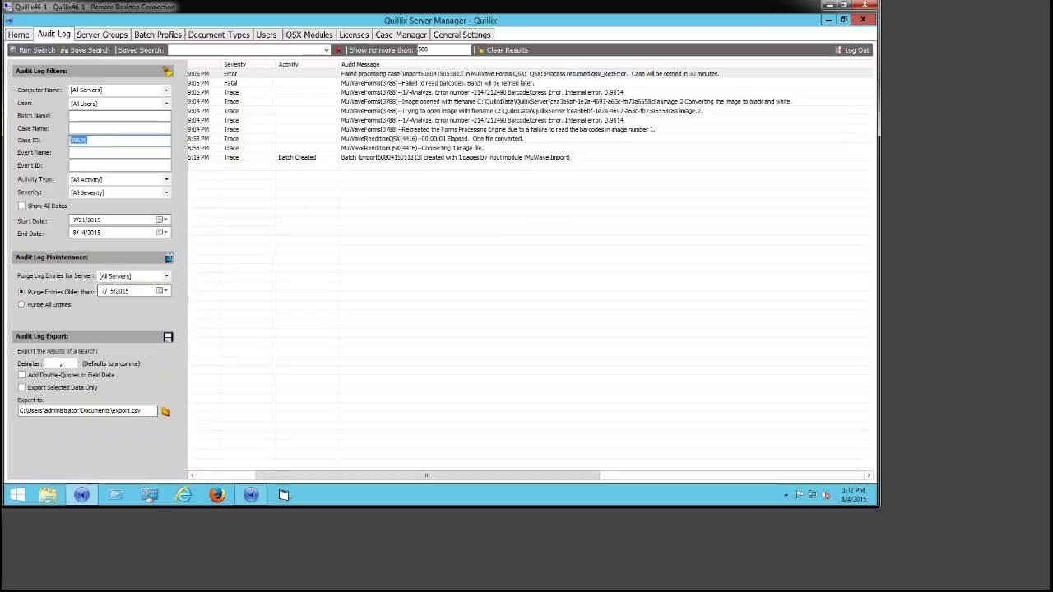
{"action": "key", "text": "BackSpace"}
{"action": "left_click", "coordinate": [211, 475]}
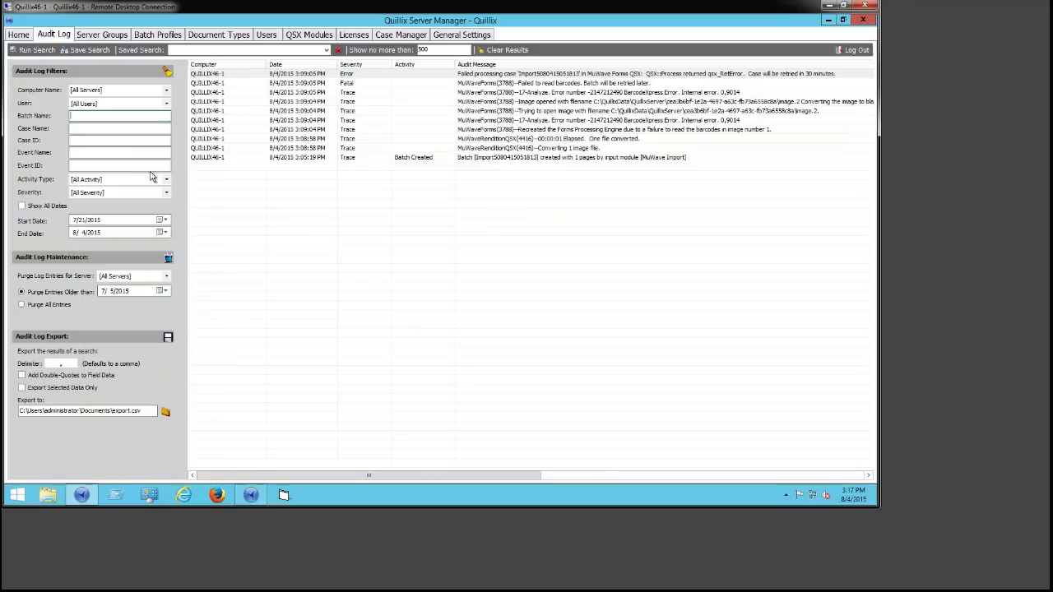
{"action": "double_click", "coordinate": [521, 162]}
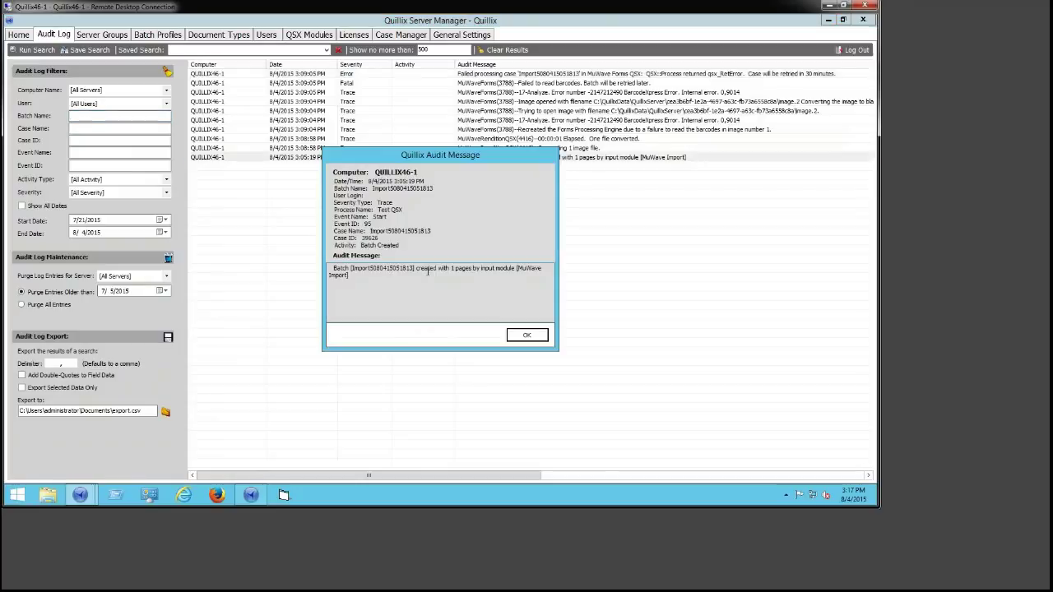
{"action": "left_click_drag", "start_coordinate": [413, 271], "coordinate": [352, 273]}
{"action": "key", "text": "ctrl+c"}
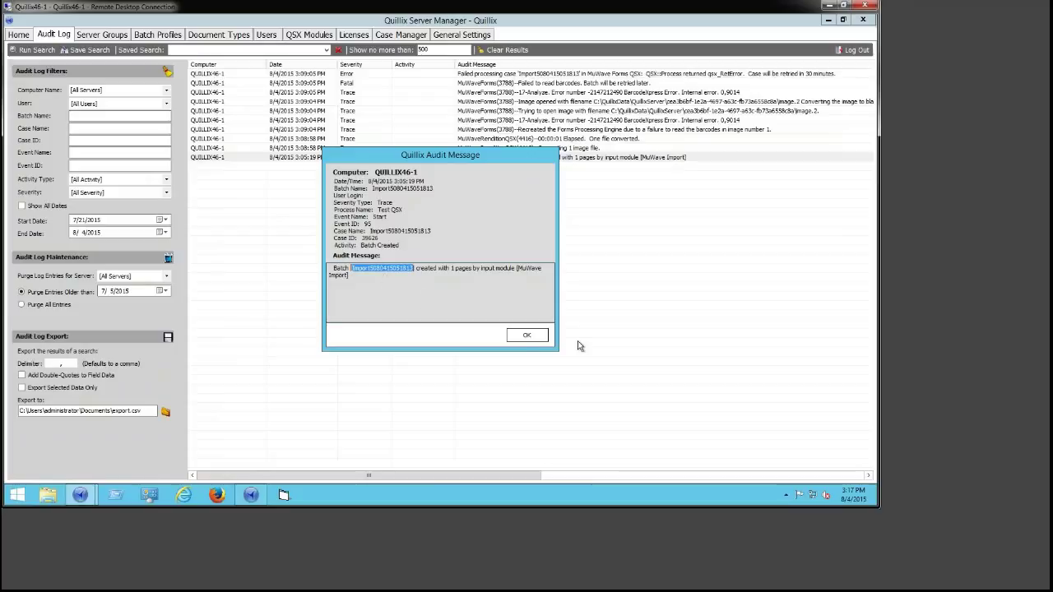
{"action": "left_click", "coordinate": [527, 335]}
{"action": "left_click", "coordinate": [93, 118]}
{"action": "key", "text": "ctrl+v"}
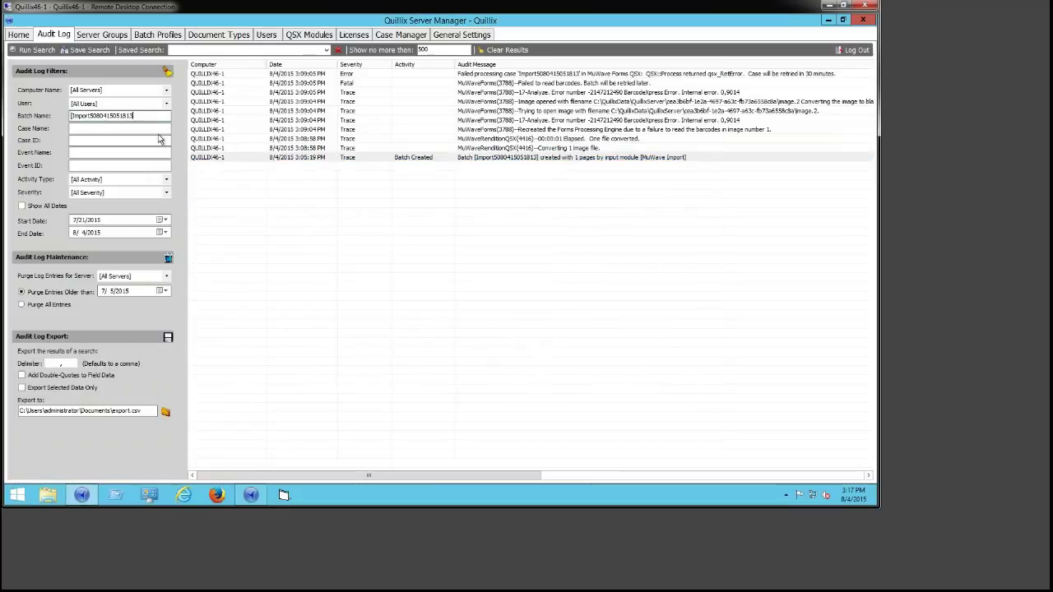
{"action": "key", "text": "Home"}
{"action": "key", "text": "Delete"}
{"action": "left_click", "coordinate": [39, 51]}
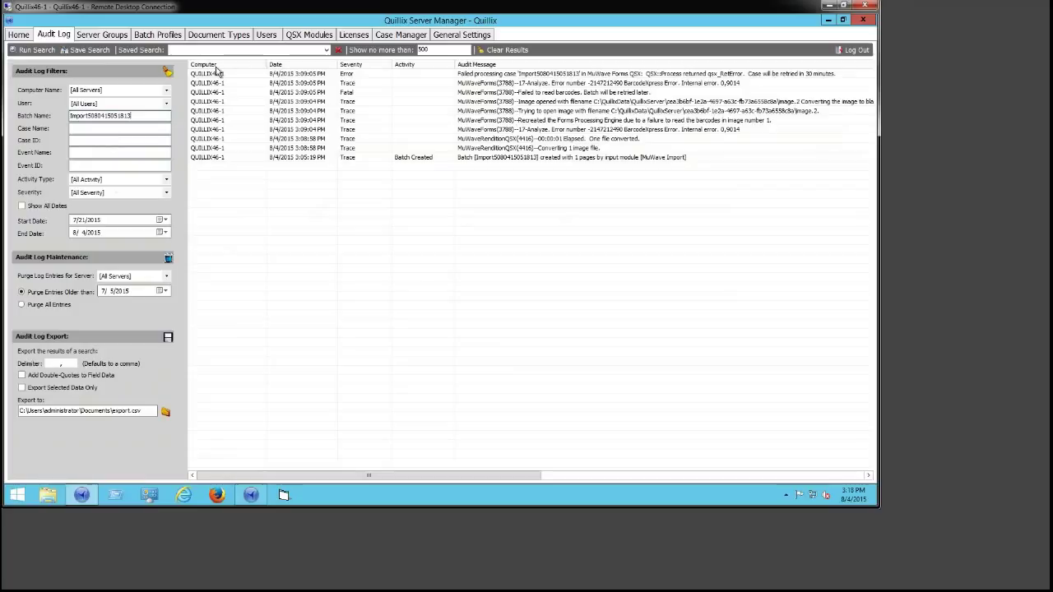
- Fit the Audit Message column to its contents and check the batch, event and case ID columns of the results
{"action": "left_click_drag", "start_coordinate": [135, 116], "coordinate": [41, 125]}
{"action": "left_click", "coordinate": [140, 118]}
{"action": "left_click", "coordinate": [97, 143]}
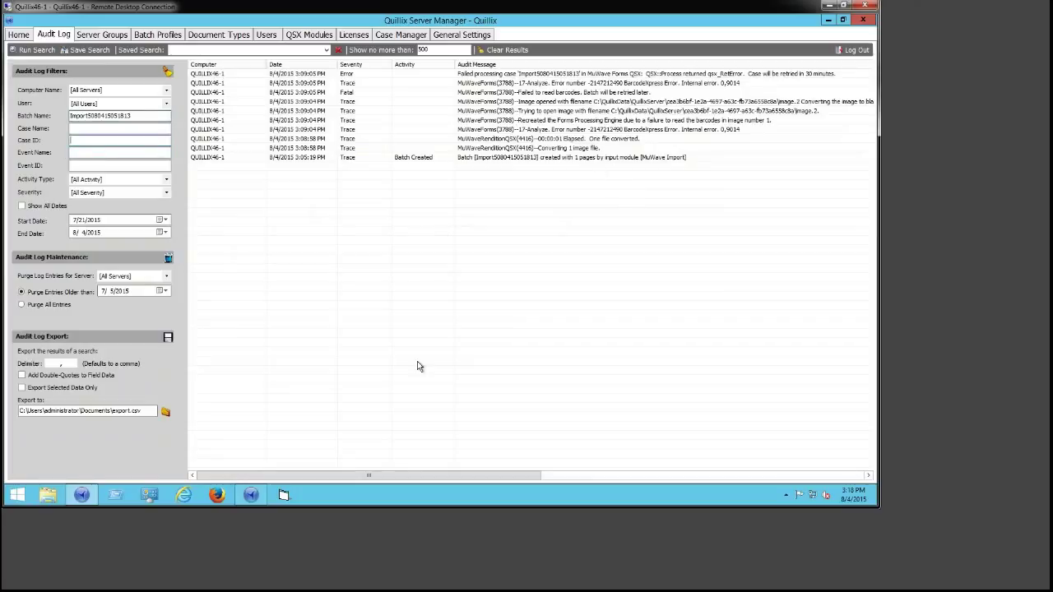
{"action": "left_click_drag", "start_coordinate": [475, 479], "coordinate": [884, 172]}
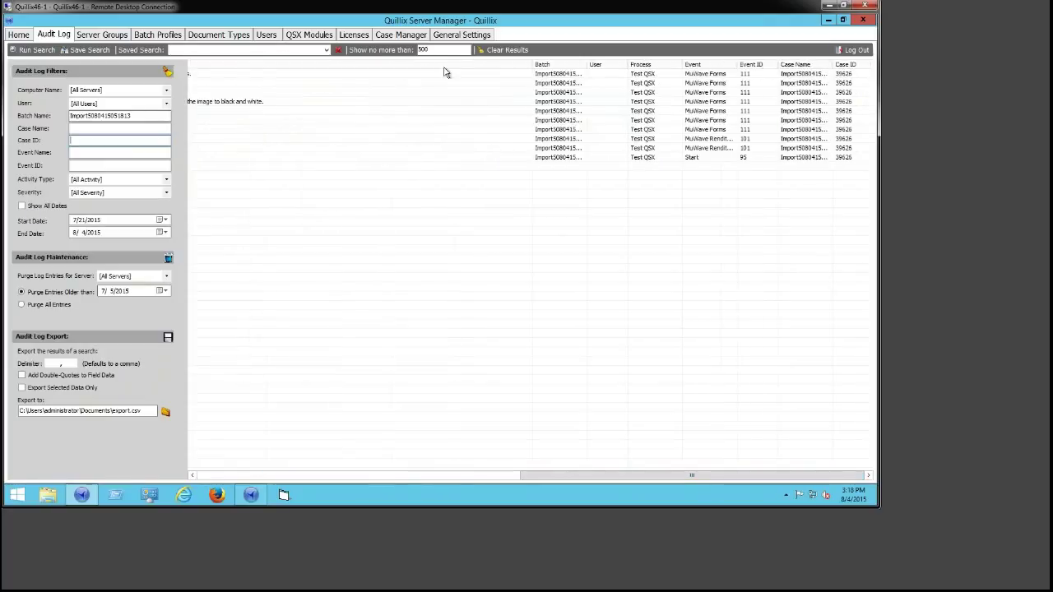
{"action": "left_click", "coordinate": [238, 93]}
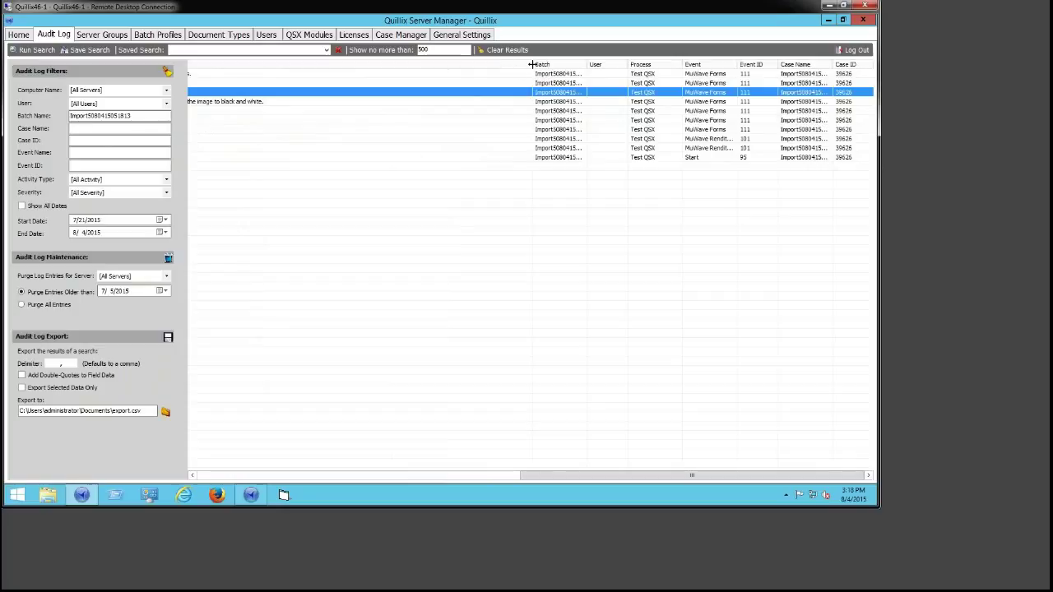
{"action": "double_click", "coordinate": [532, 65]}
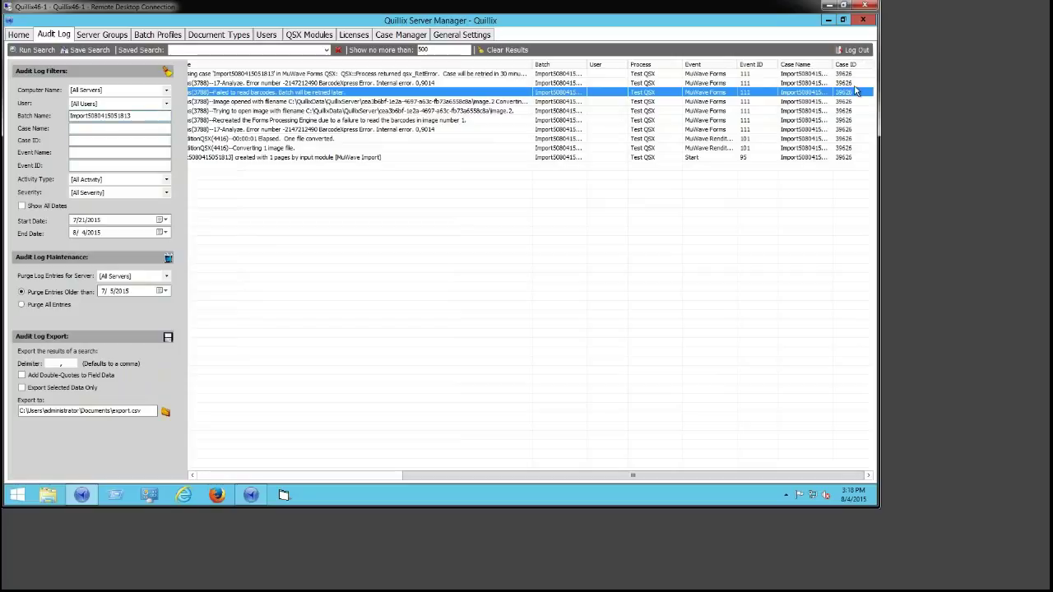
{"action": "left_click", "coordinate": [786, 157]}
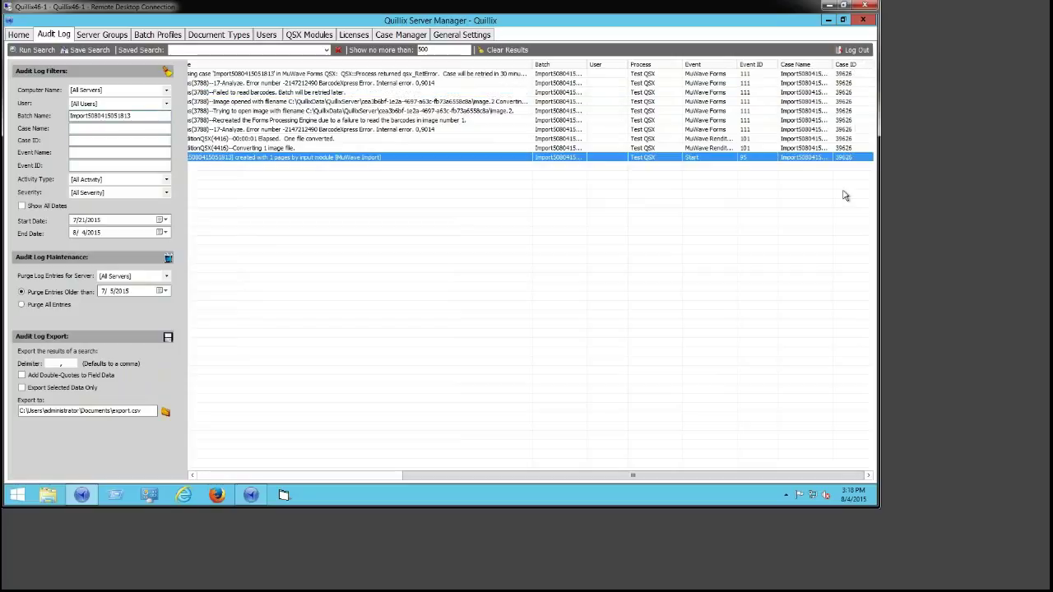
- Replace the batch name filter with case ID 39626 and run the audit log search
{"action": "left_click", "coordinate": [79, 142]}
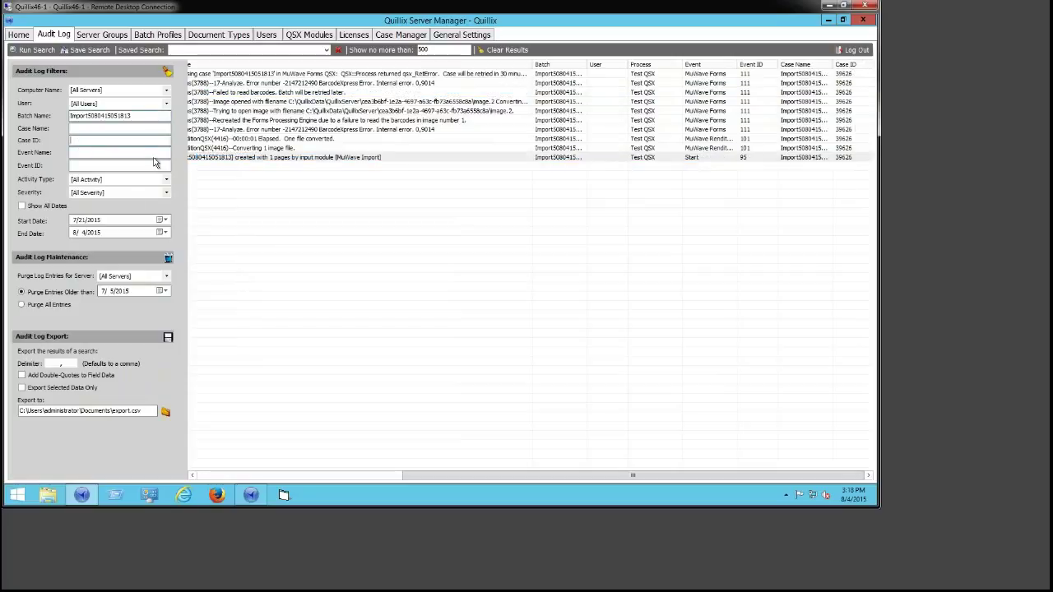
{"action": "type", "text": "36"}
{"action": "double_click", "coordinate": [135, 117]}
{"action": "key", "text": "BackSpace"}
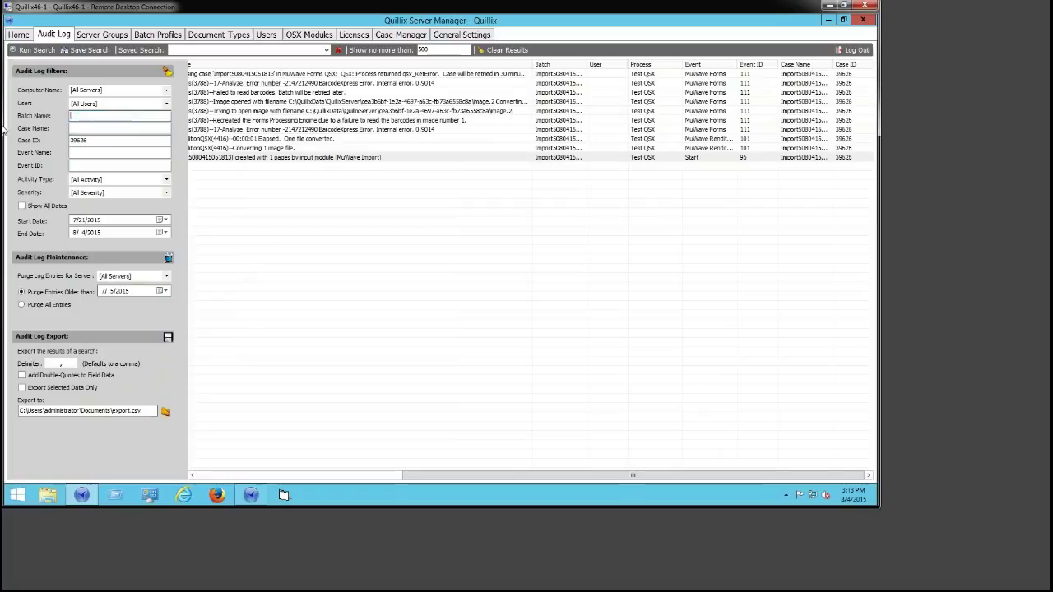
{"action": "left_click", "coordinate": [50, 50]}
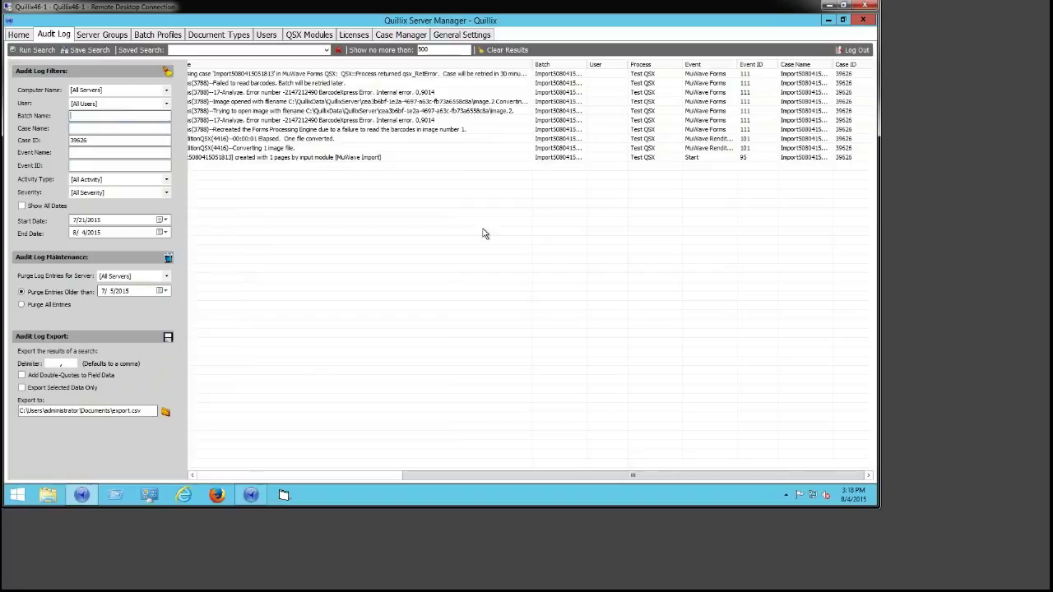
{"action": "left_click", "coordinate": [232, 477]}
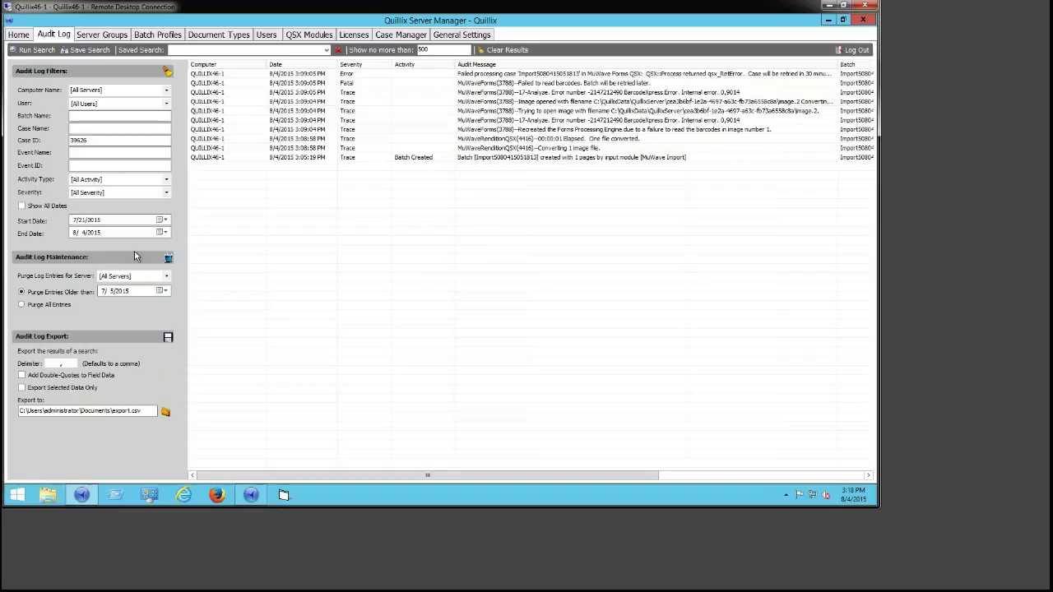
{"action": "left_click", "coordinate": [103, 179]}
{"action": "left_click", "coordinate": [122, 201]}
{"action": "left_click", "coordinate": [102, 183]}
{"action": "left_click", "coordinate": [102, 188]}
{"action": "left_click", "coordinate": [103, 181]}
{"action": "left_click", "coordinate": [103, 189]}
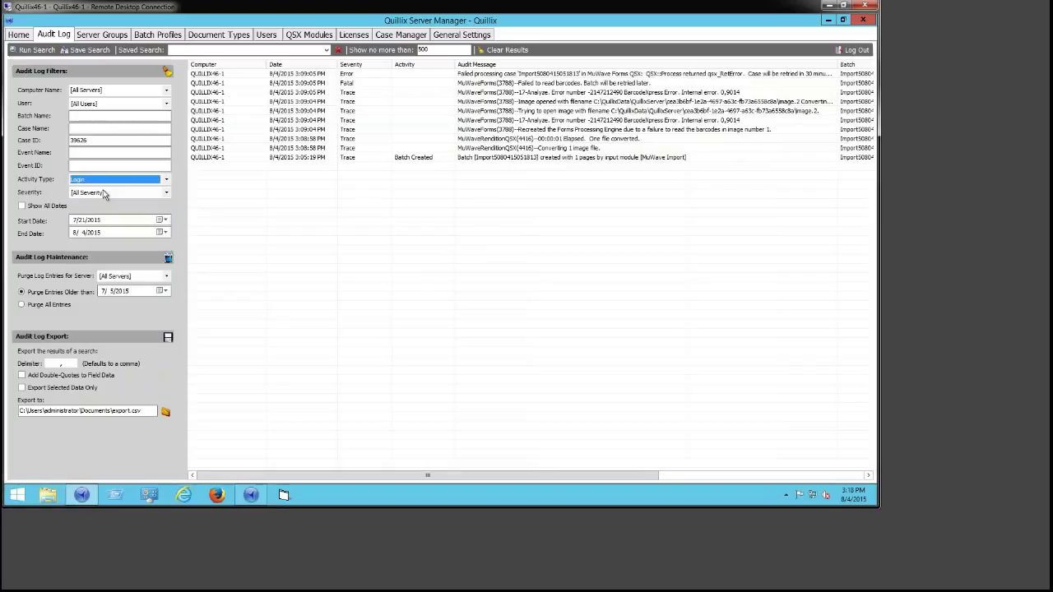
{"action": "left_click", "coordinate": [98, 181]}
{"action": "left_click", "coordinate": [92, 191]}
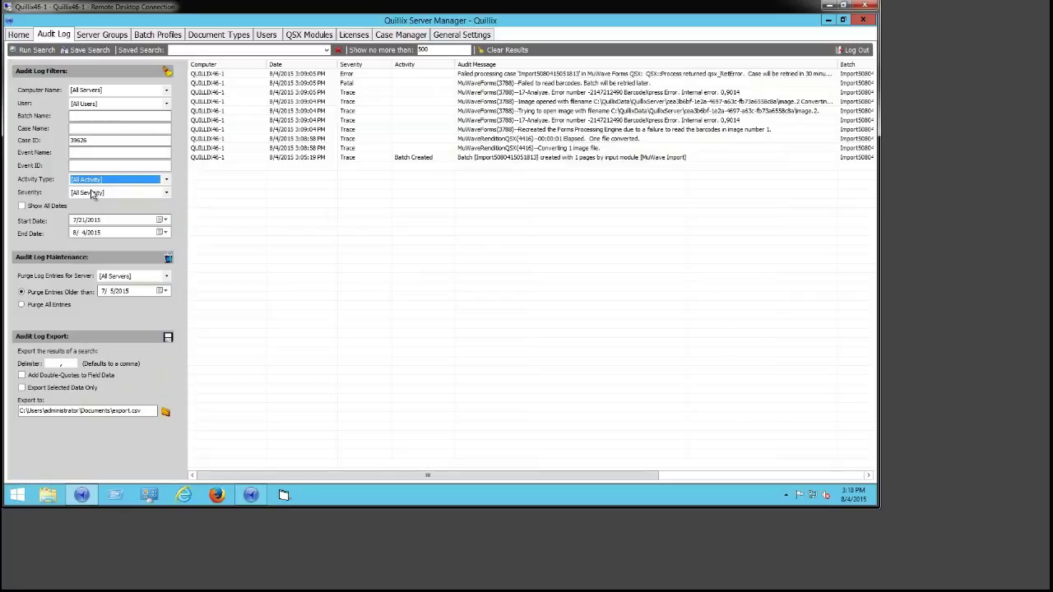
- Clear the Case ID filter, set the severity to Fatal and run the audit log search
{"action": "double_click", "coordinate": [91, 140]}
{"action": "key", "text": "BackSpace"}
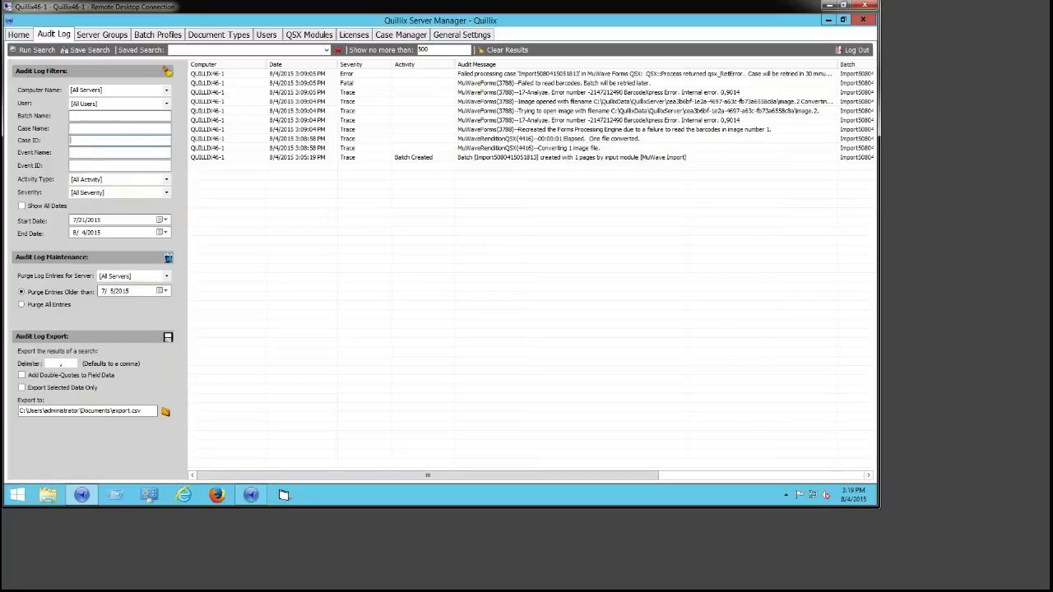
{"action": "left_click", "coordinate": [120, 192]}
{"action": "left_click", "coordinate": [86, 233]}
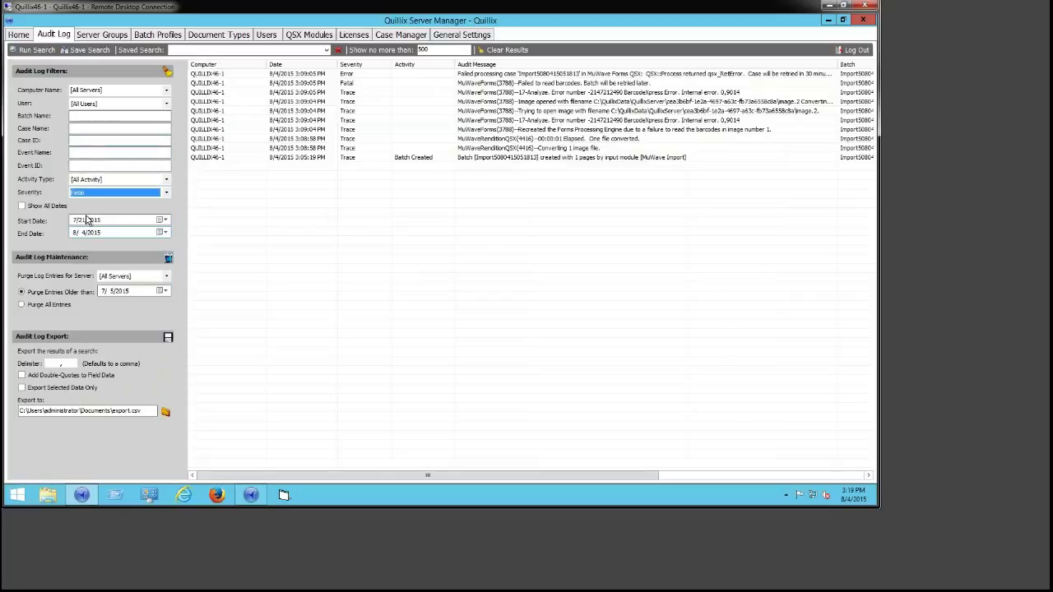
{"action": "left_click", "coordinate": [25, 49]}
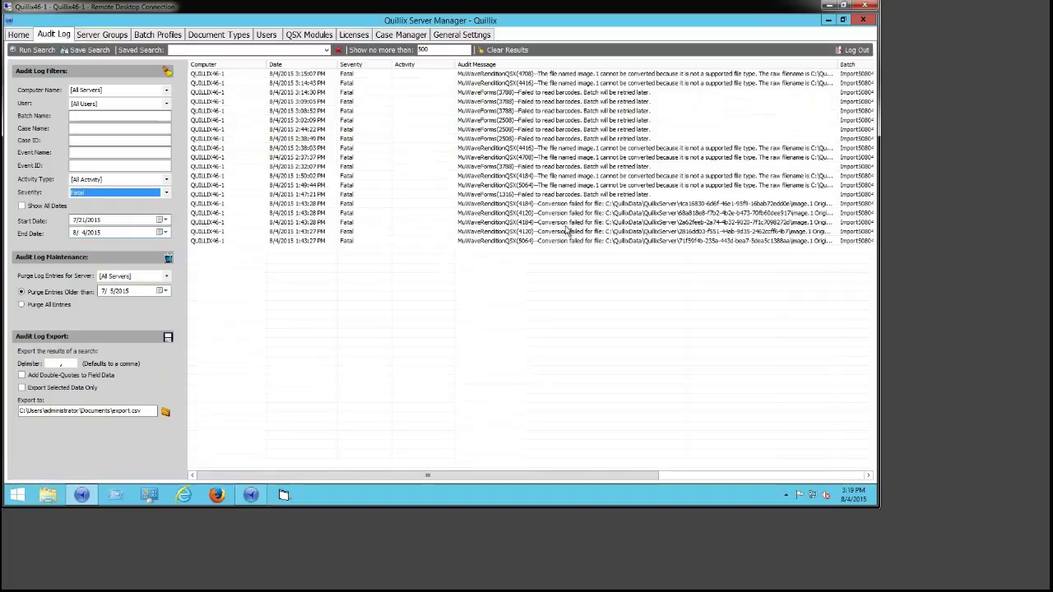
- Set the severity filter to Error and rerun the audit log search
{"action": "left_click", "coordinate": [75, 194]}
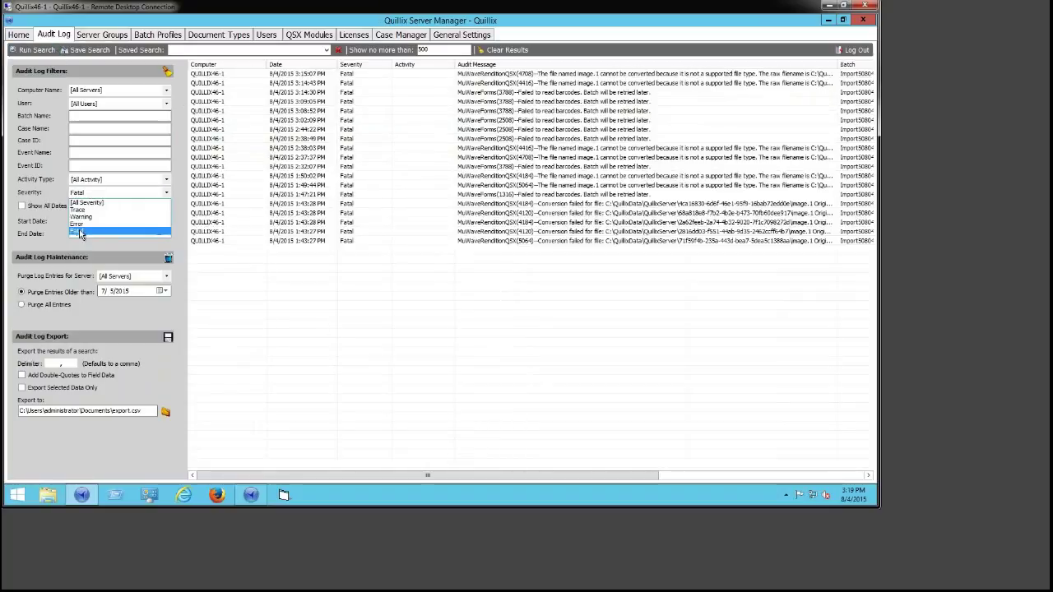
{"action": "left_click", "coordinate": [79, 223]}
{"action": "left_click", "coordinate": [33, 51]}
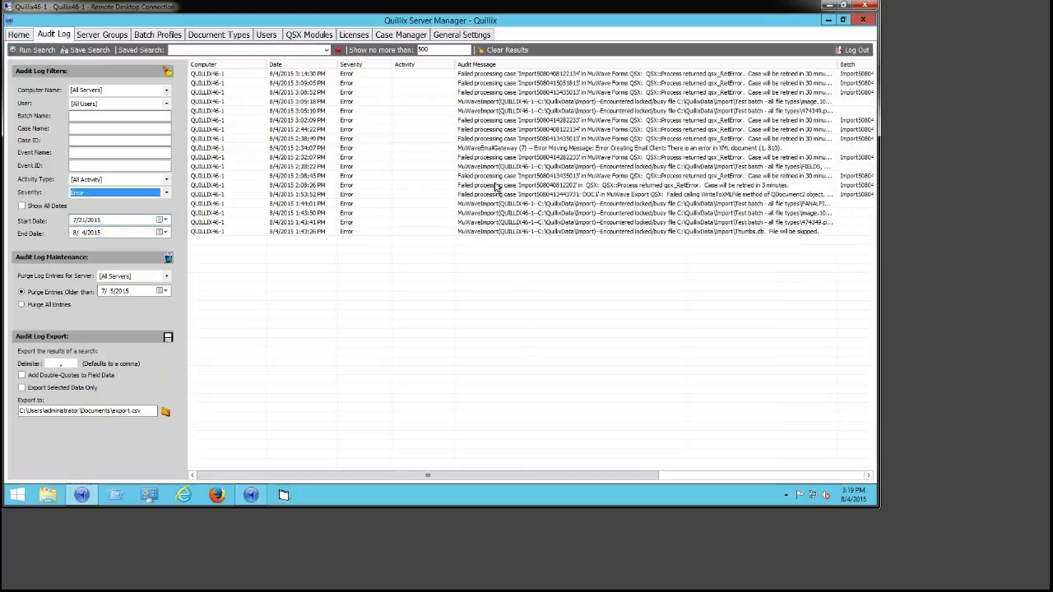
- Read the full audit message of the 2:28:22 PM MuWaveImport locked/busy file error
{"action": "left_click", "coordinate": [474, 167]}
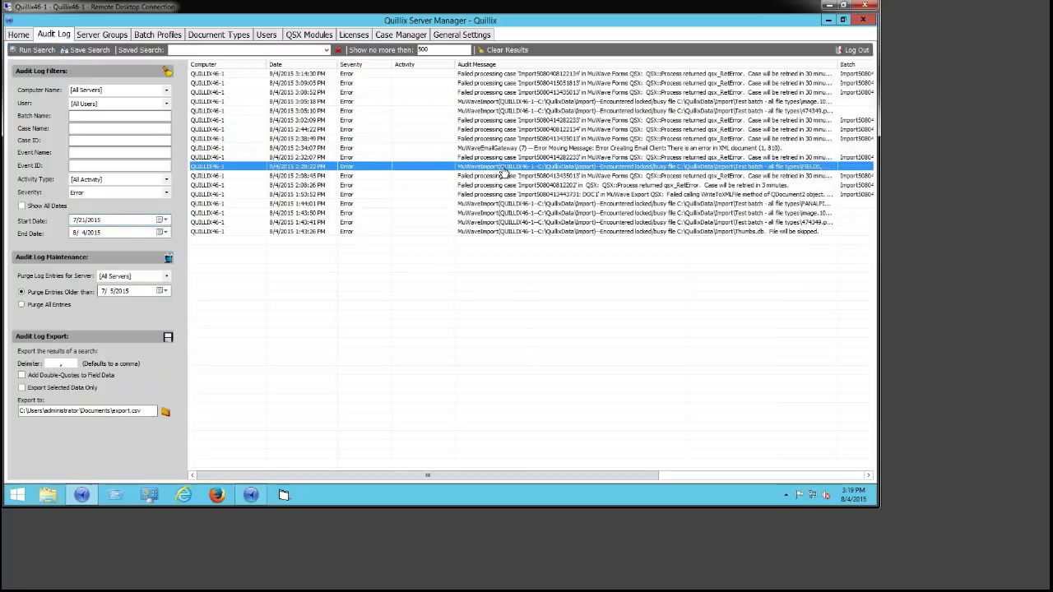
{"action": "double_click", "coordinate": [504, 169]}
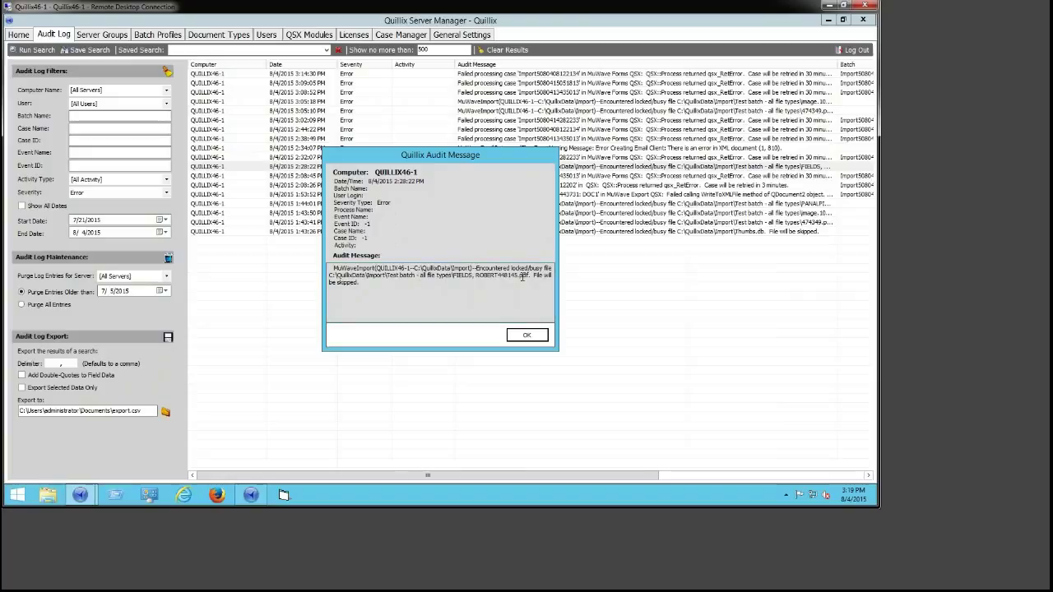
{"action": "left_click_drag", "start_coordinate": [354, 289], "coordinate": [328, 266]}
{"action": "left_click", "coordinate": [527, 335]}
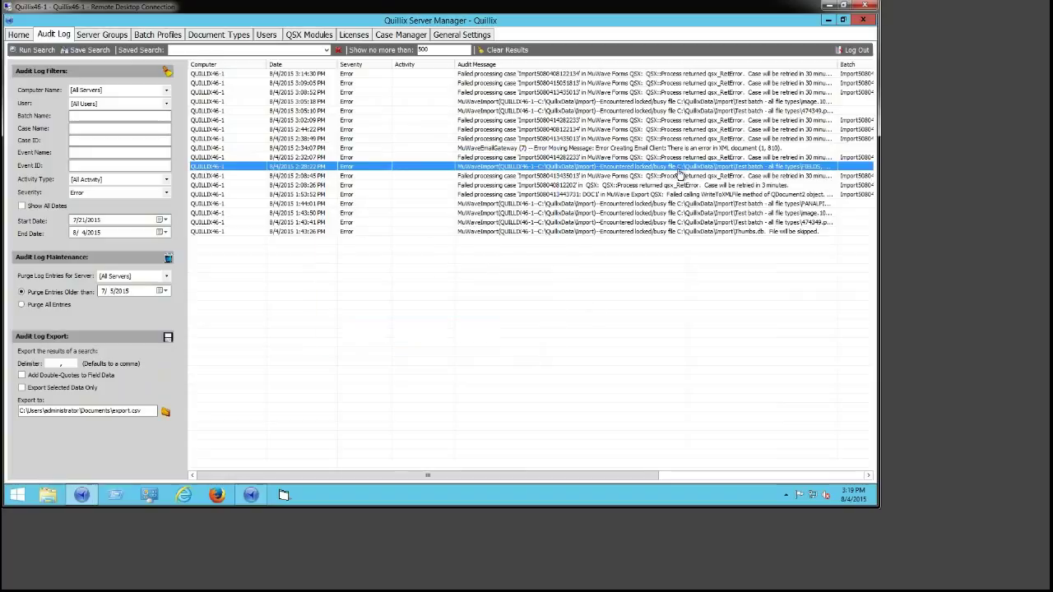
- Compare the 2:32:07 PM failed case error's details with those of the 2:28:22 PM locked/busy file error
{"action": "double_click", "coordinate": [540, 157]}
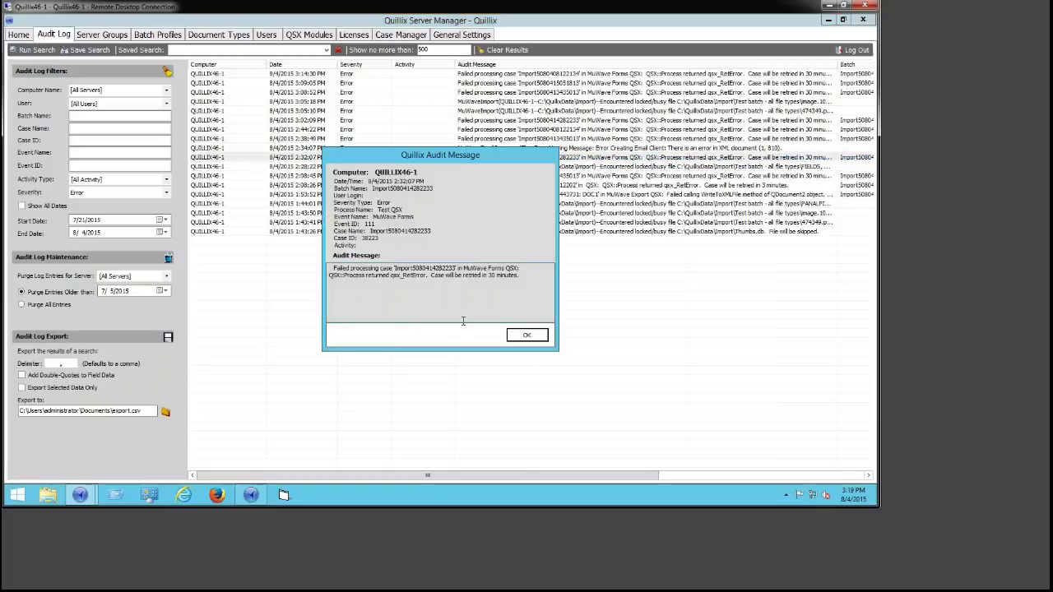
{"action": "left_click", "coordinate": [531, 335]}
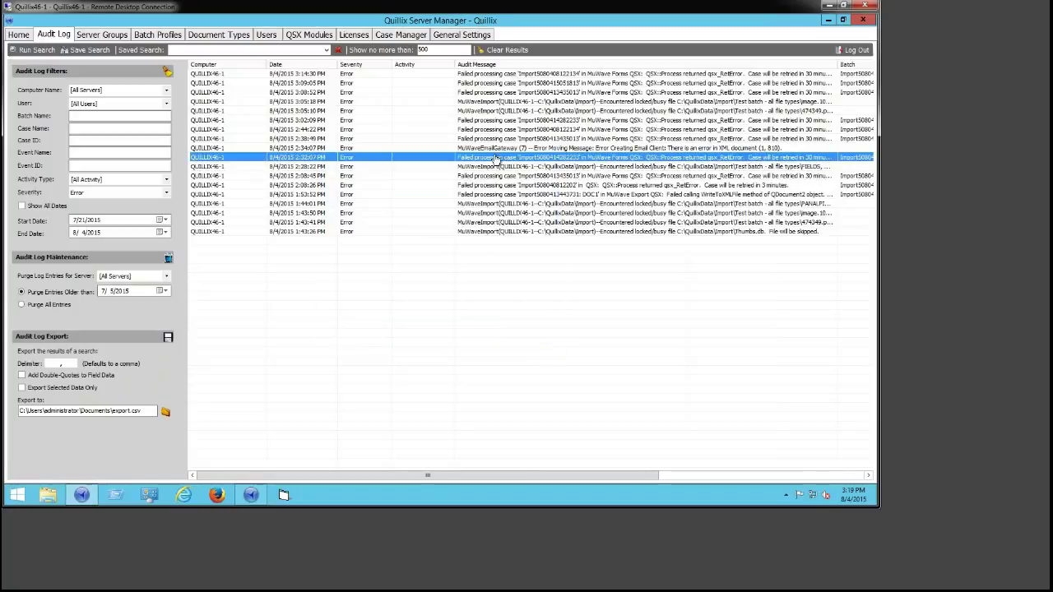
{"action": "double_click", "coordinate": [561, 168]}
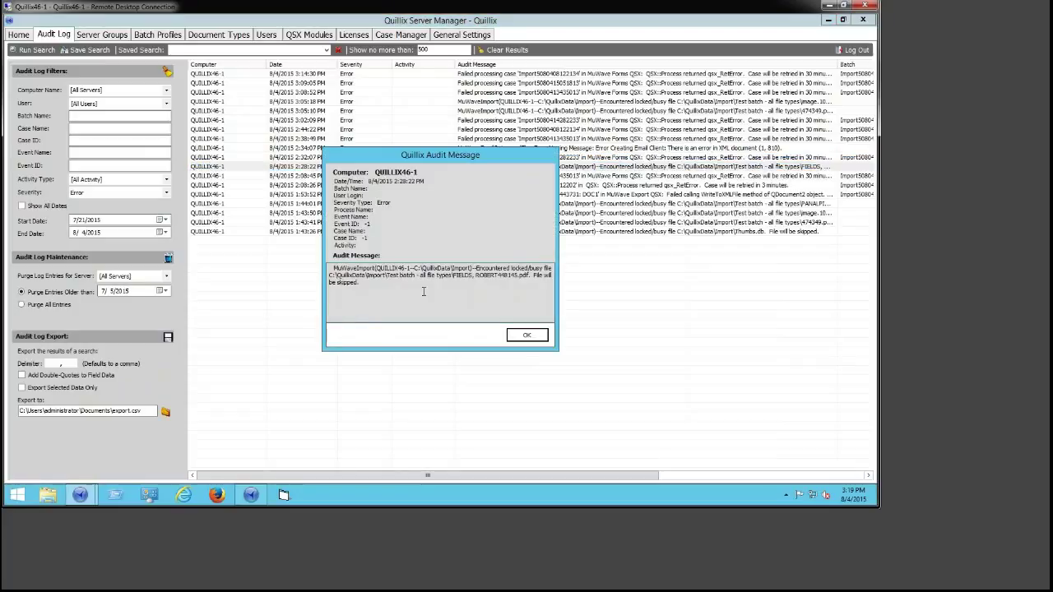
{"action": "left_click_drag", "start_coordinate": [424, 291], "coordinate": [319, 270]}
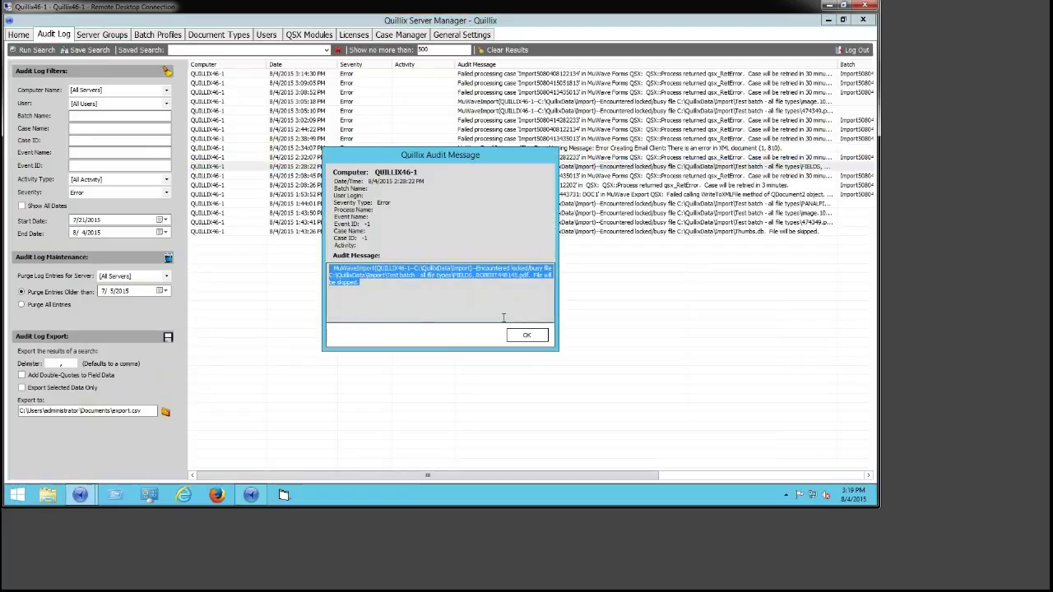
{"action": "left_click", "coordinate": [529, 335]}
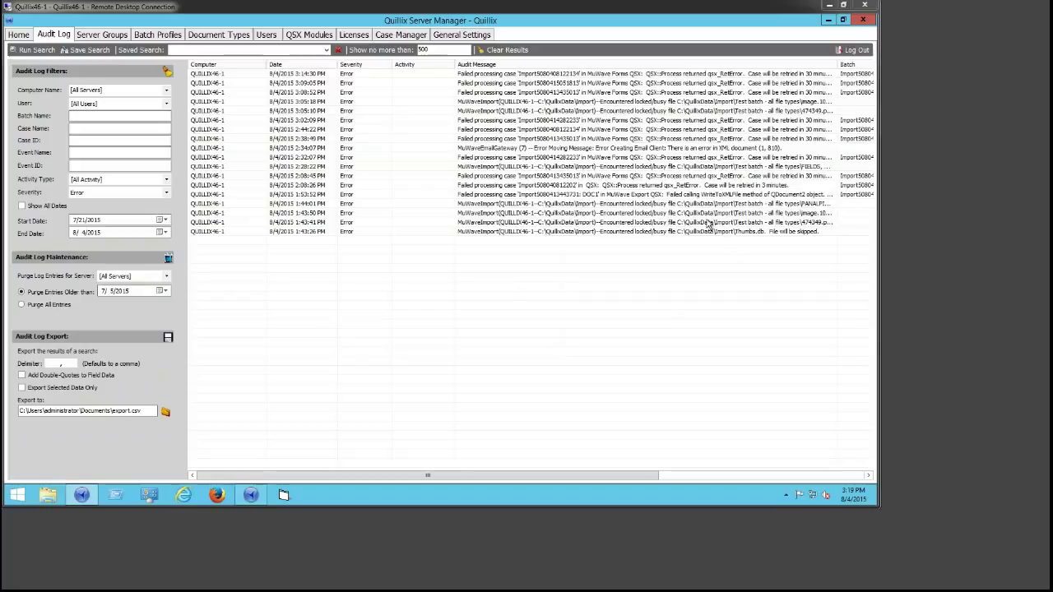
{"action": "left_click", "coordinate": [781, 76]}
{"action": "double_click", "coordinate": [781, 76]}
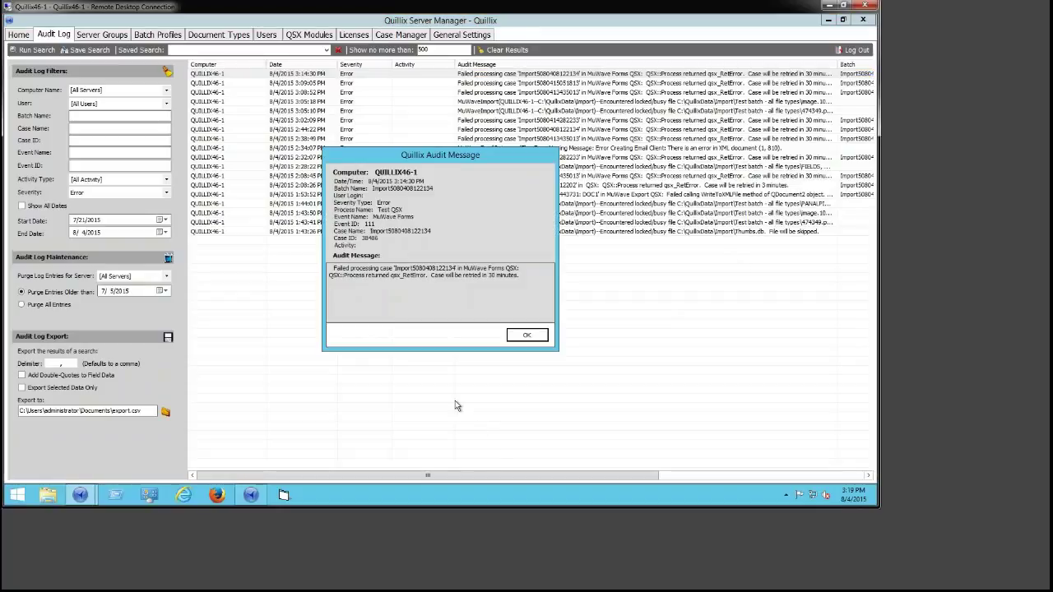
{"action": "left_click_drag", "start_coordinate": [402, 268], "coordinate": [304, 255]}
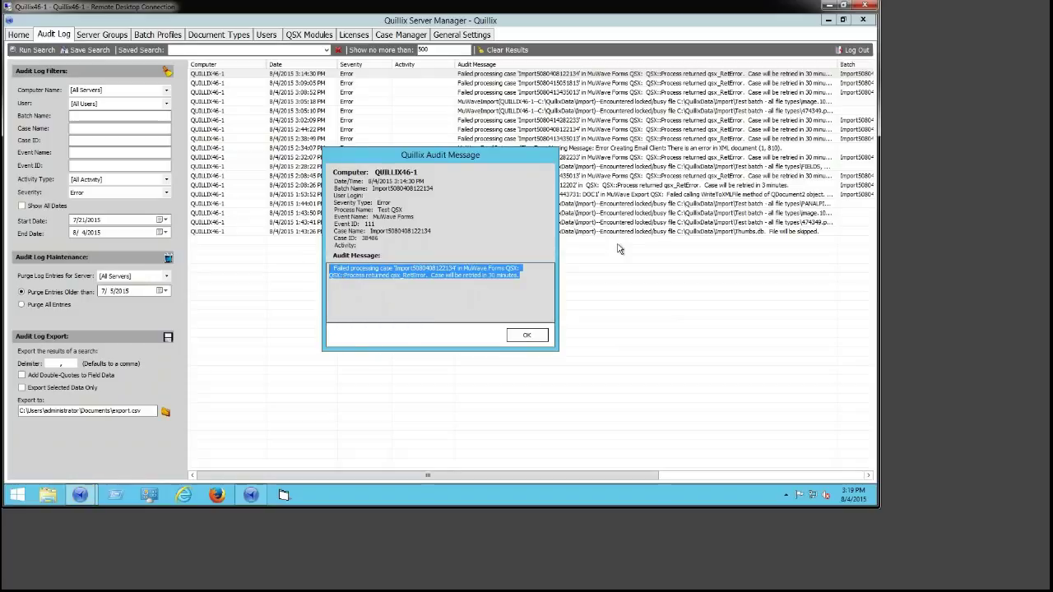
{"action": "left_click", "coordinate": [406, 295]}
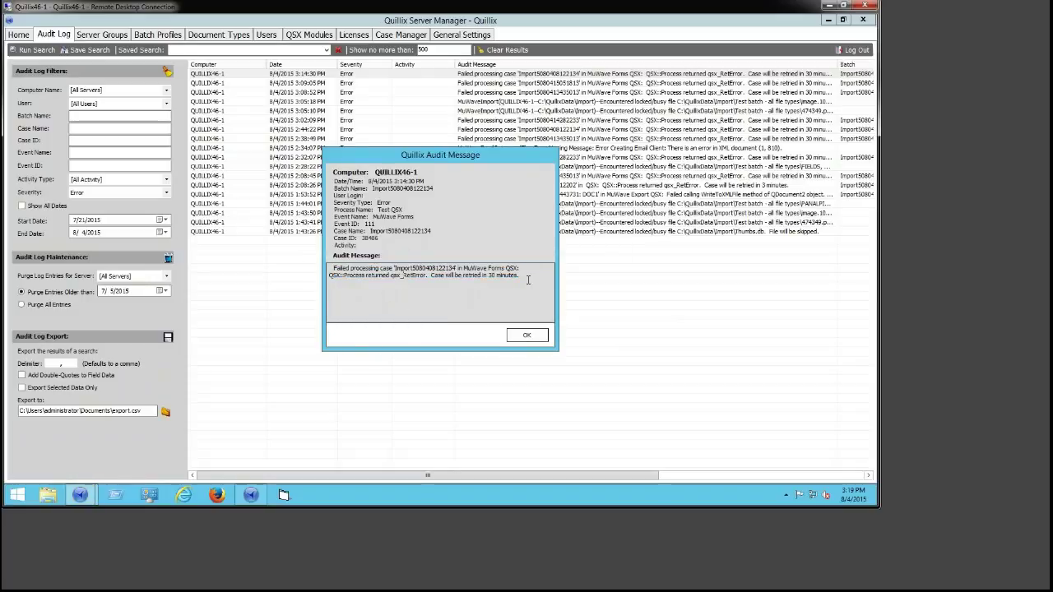
{"action": "left_click_drag", "start_coordinate": [529, 281], "coordinate": [279, 255]}
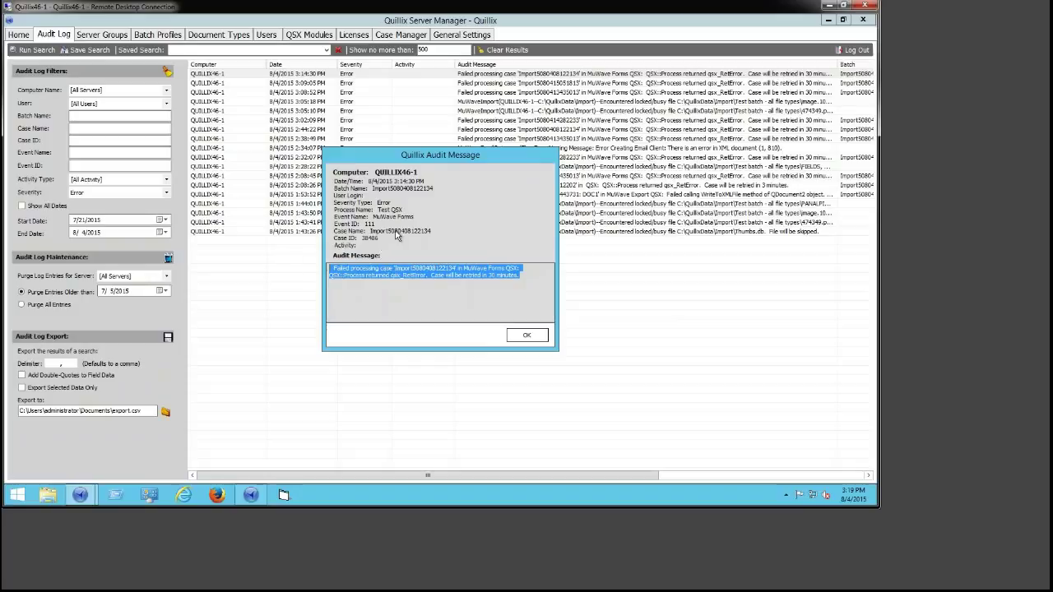
{"action": "left_click", "coordinate": [405, 288]}
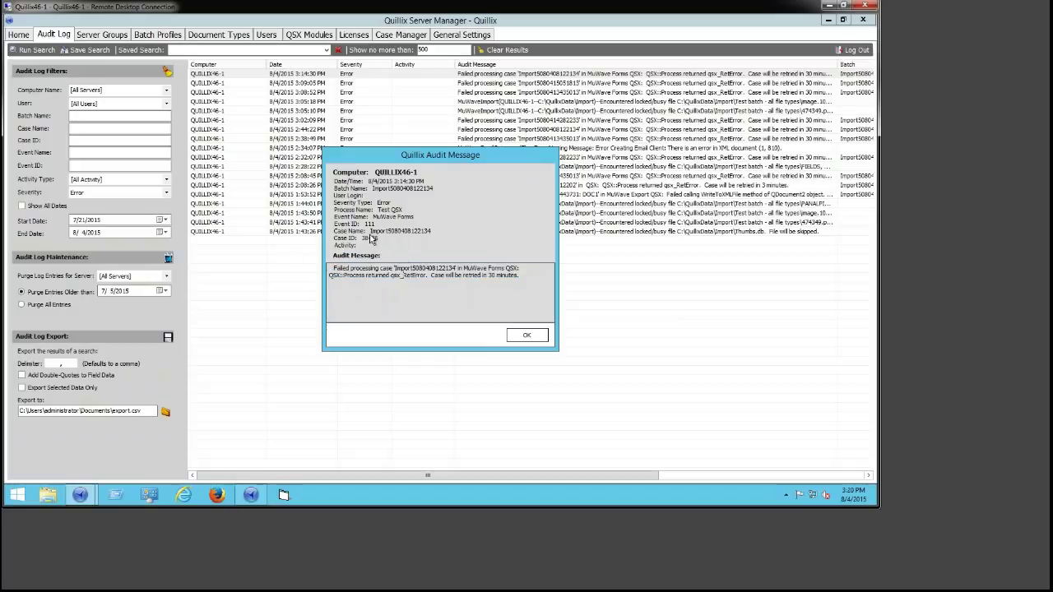
- Dismiss the audit message and switch to the Quillix Performance Monitor, moving its window clear of the audit log filters
{"action": "left_click", "coordinate": [84, 140]}
{"action": "left_click", "coordinate": [527, 335]}
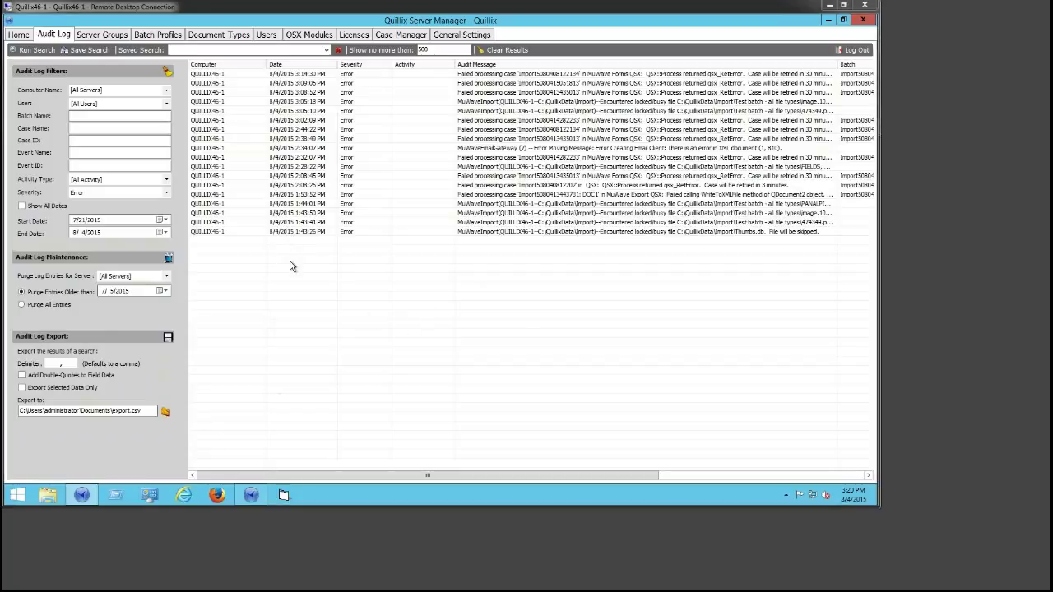
{"action": "left_click", "coordinate": [254, 496]}
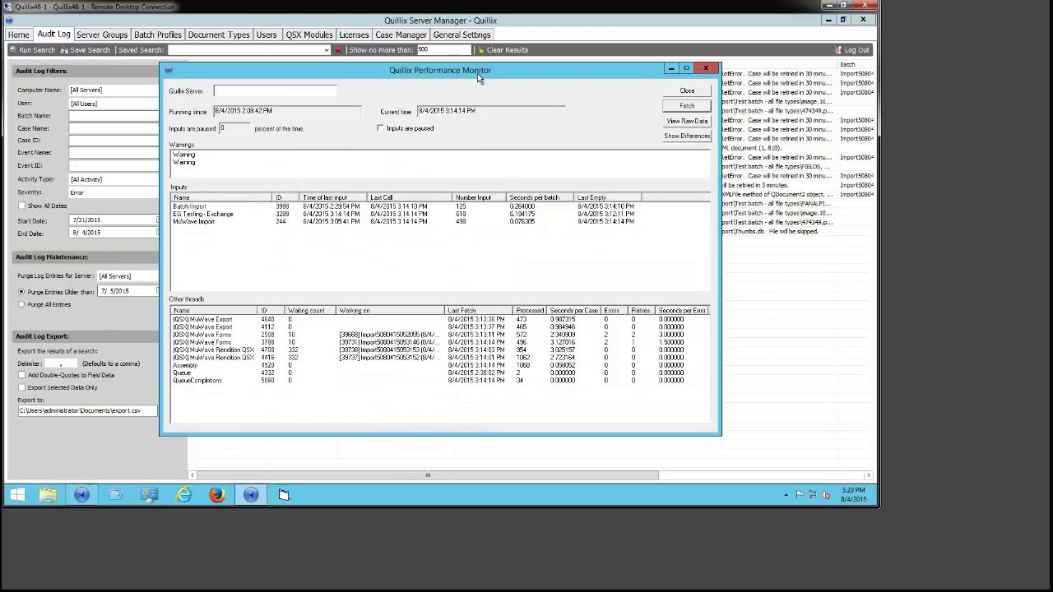
{"action": "left_click_drag", "start_coordinate": [477, 74], "coordinate": [587, 102]}
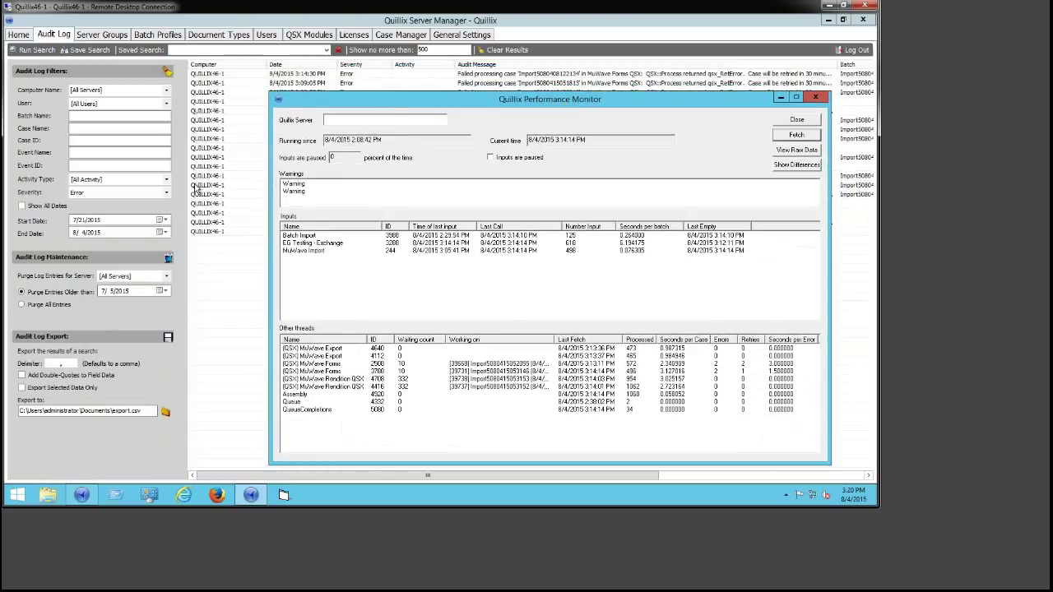
- Examine the waiting counts of the MuWave Export, Forms and Rendition QSX threads, and fetch fresh performance data
{"action": "left_click", "coordinate": [344, 348]}
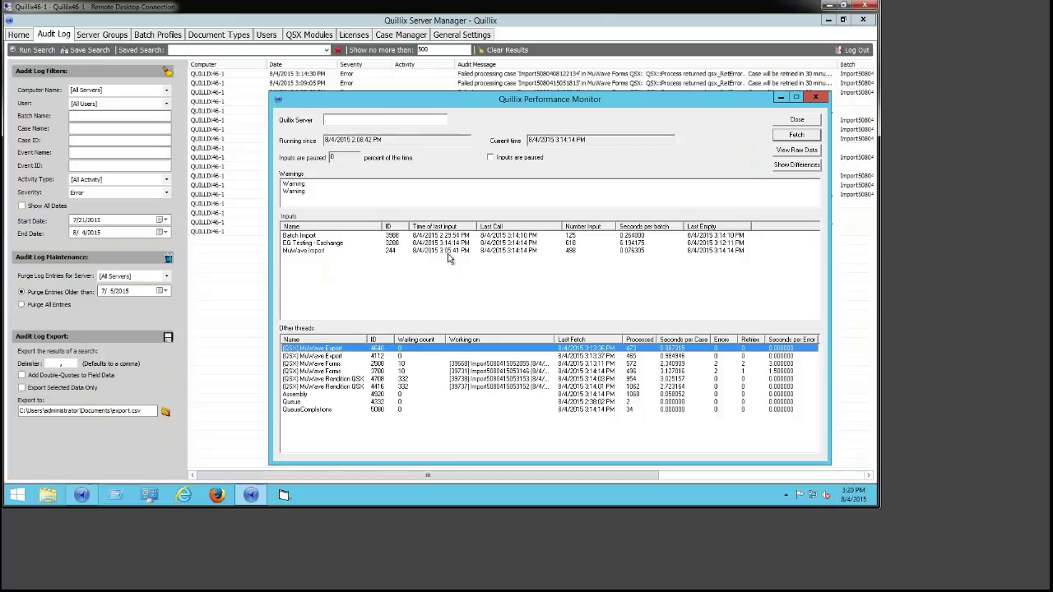
{"action": "left_click", "coordinate": [379, 374]}
{"action": "left_click", "coordinate": [331, 387]}
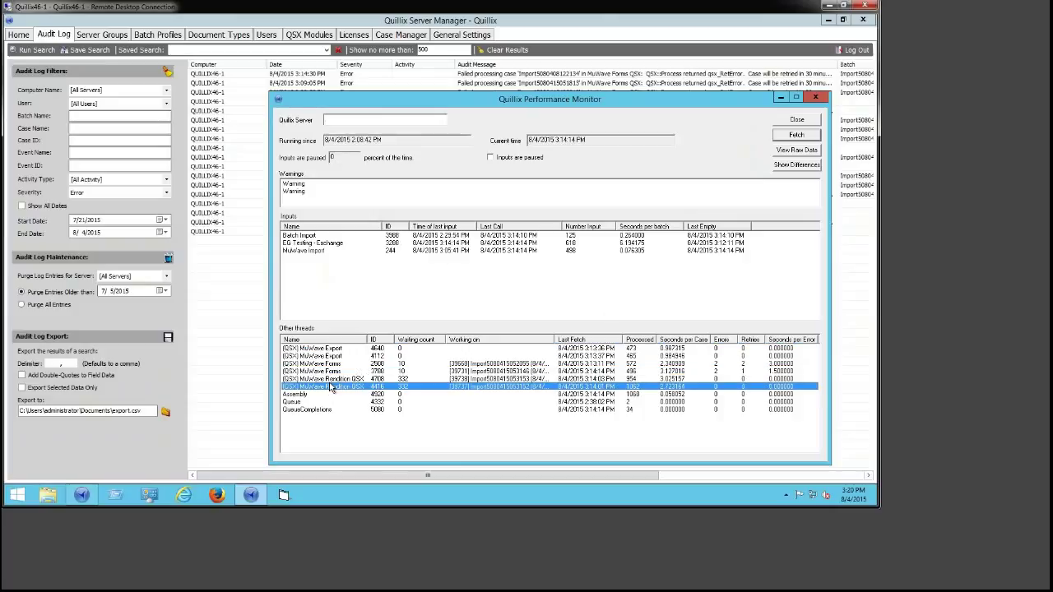
{"action": "left_click", "coordinate": [403, 366]}
{"action": "left_click", "coordinate": [404, 373]}
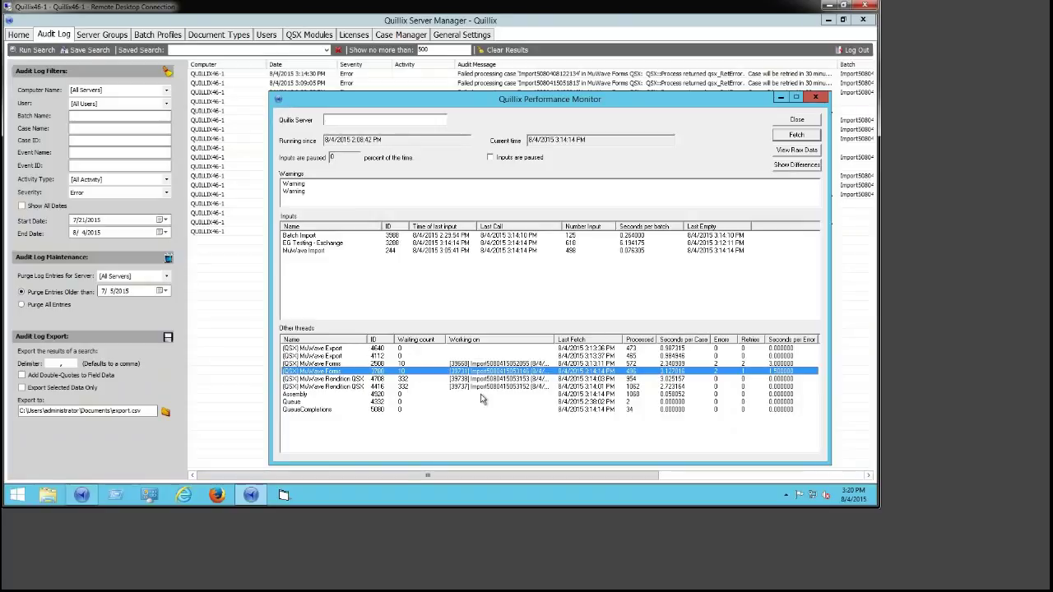
{"action": "left_click", "coordinate": [797, 135]}
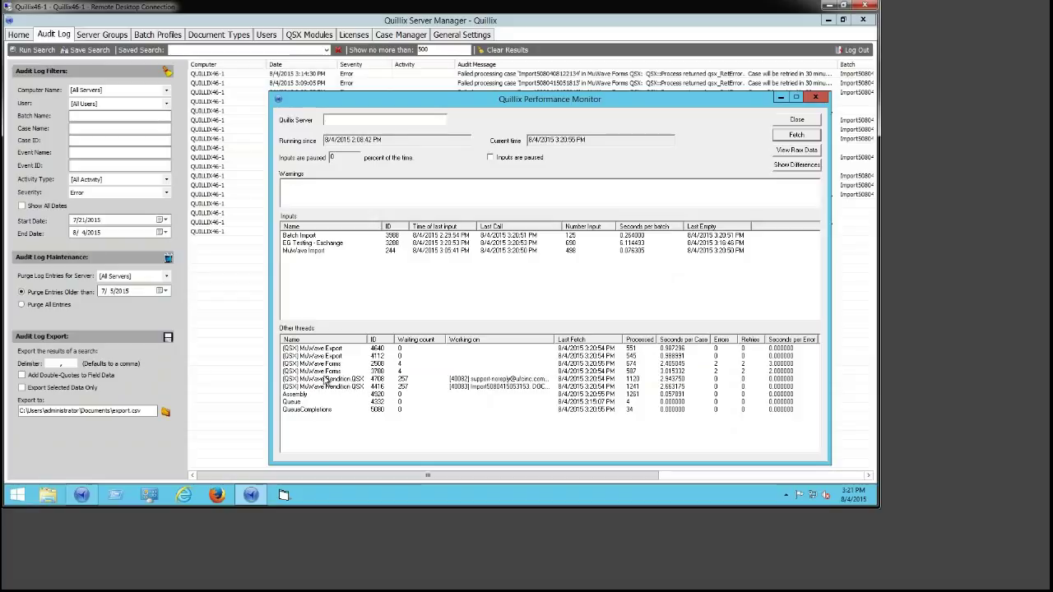
- Switch to Task Manager and check the server's CPU utilization graph, closing it when done
{"action": "right_click", "coordinate": [391, 494]}
{"action": "left_click", "coordinate": [459, 457]}
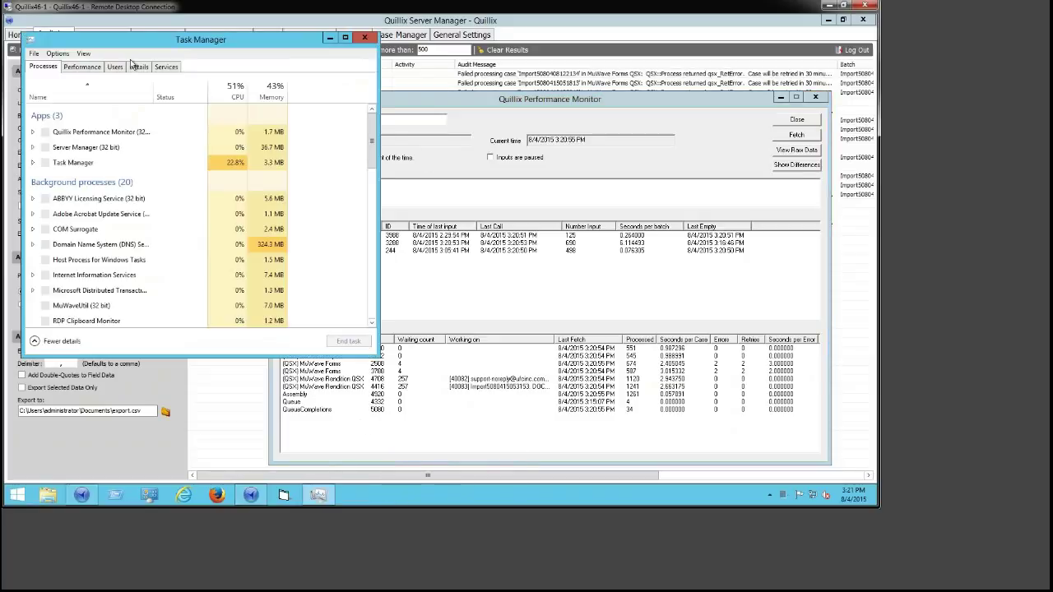
{"action": "left_click", "coordinate": [82, 69]}
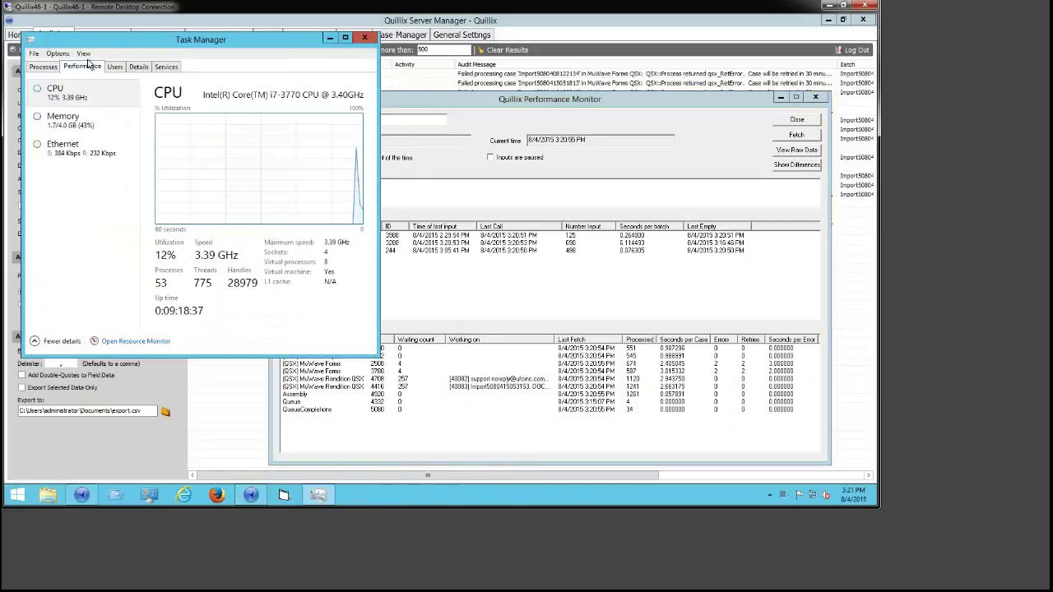
{"action": "left_click_drag", "start_coordinate": [124, 43], "coordinate": [384, 121]}
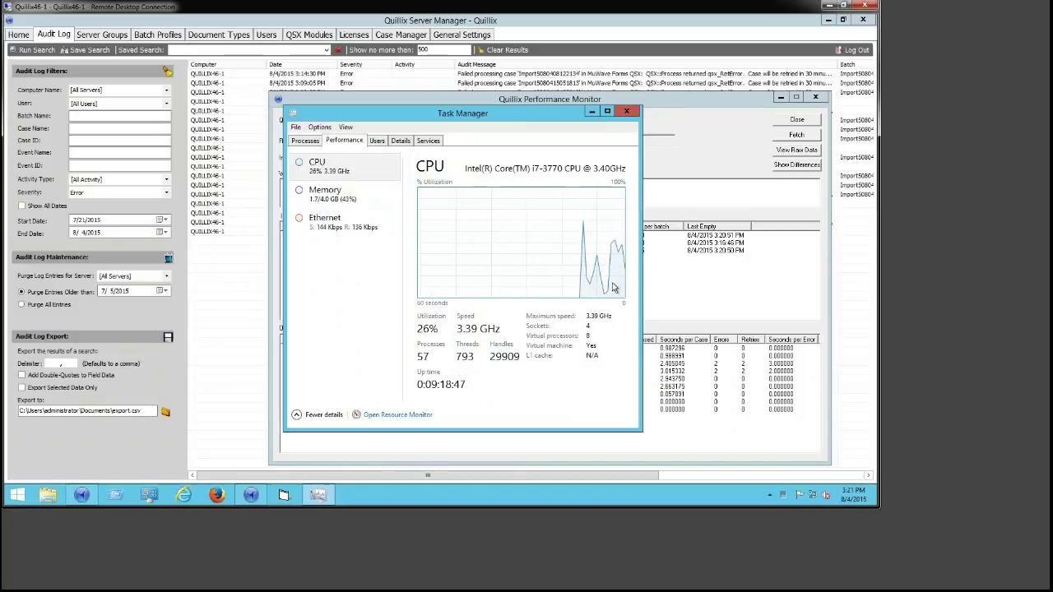
{"action": "left_click", "coordinate": [626, 111]}
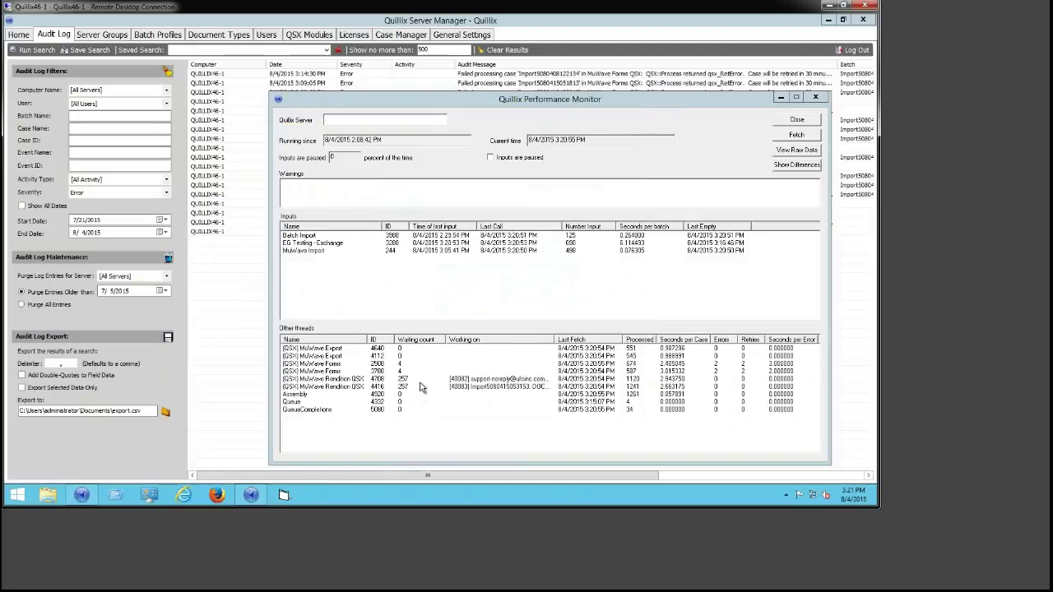
- Inspect the detailed process list in Task Manager for rendition, MuWave and Quillix processes, sorting by CPU and by name
{"action": "left_click", "coordinate": [341, 387]}
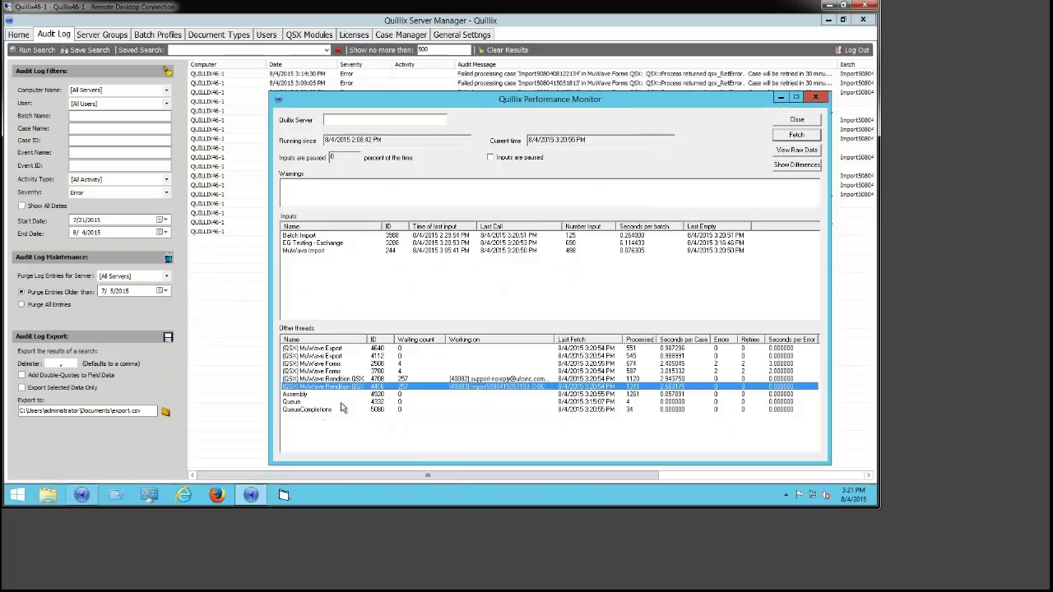
{"action": "right_click", "coordinate": [378, 502]}
{"action": "left_click", "coordinate": [436, 467]}
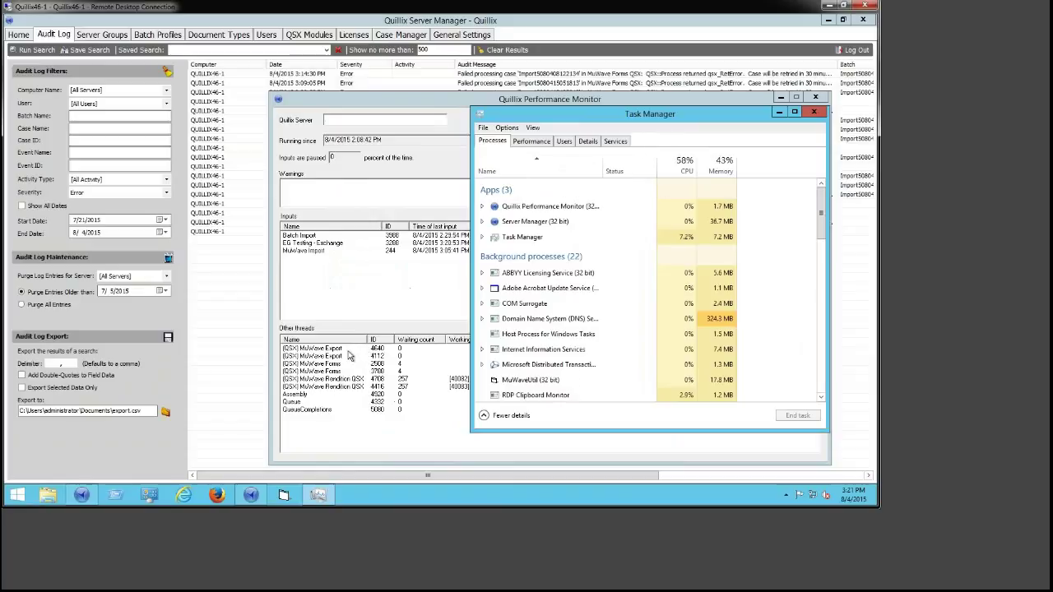
{"action": "left_click", "coordinate": [587, 142]}
{"action": "left_click", "coordinate": [711, 159]}
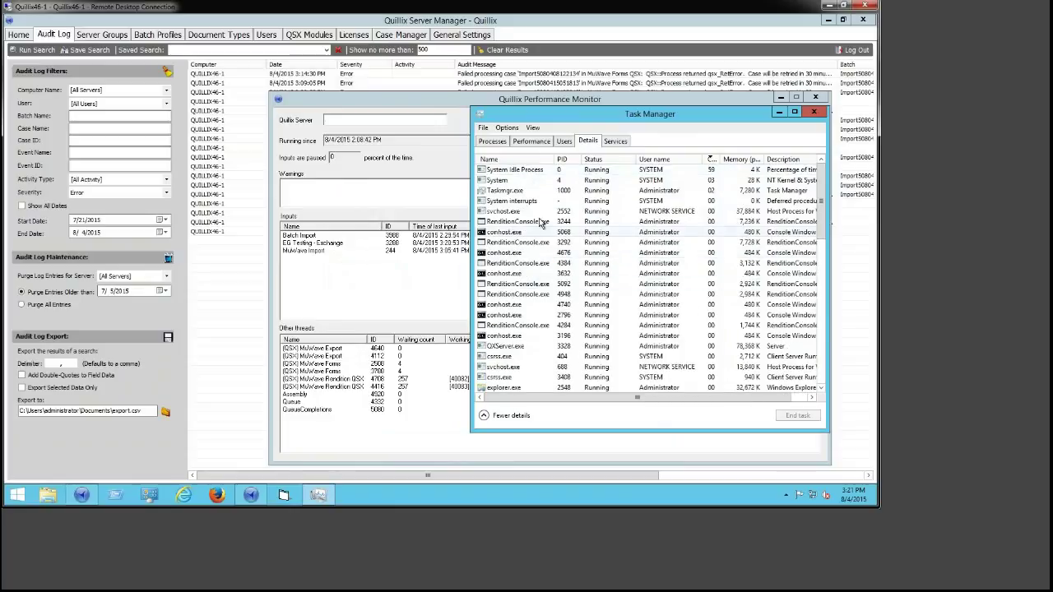
{"action": "left_click", "coordinate": [531, 268]}
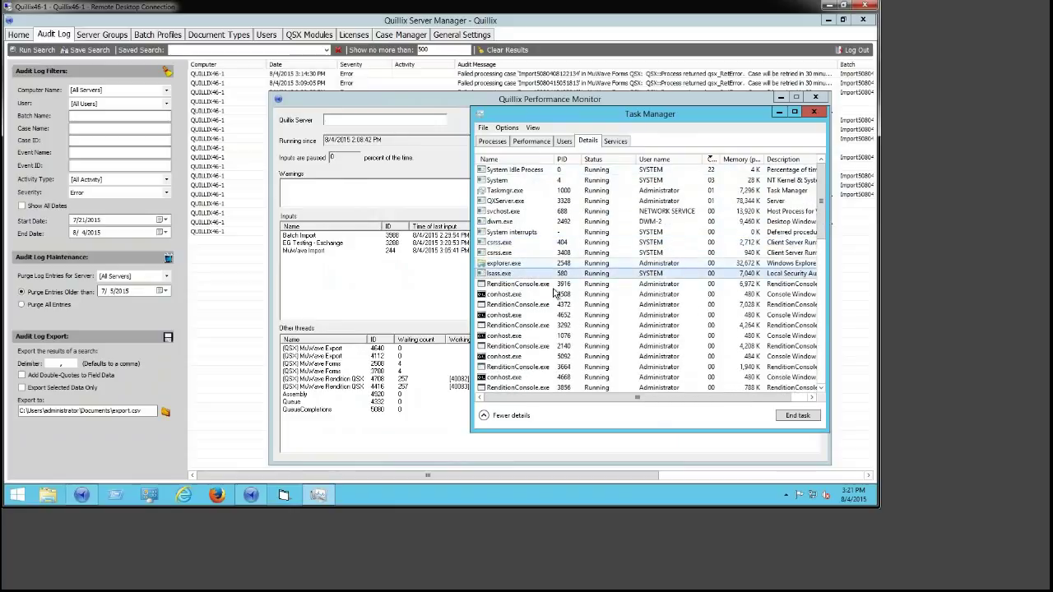
{"action": "left_click", "coordinate": [517, 159]}
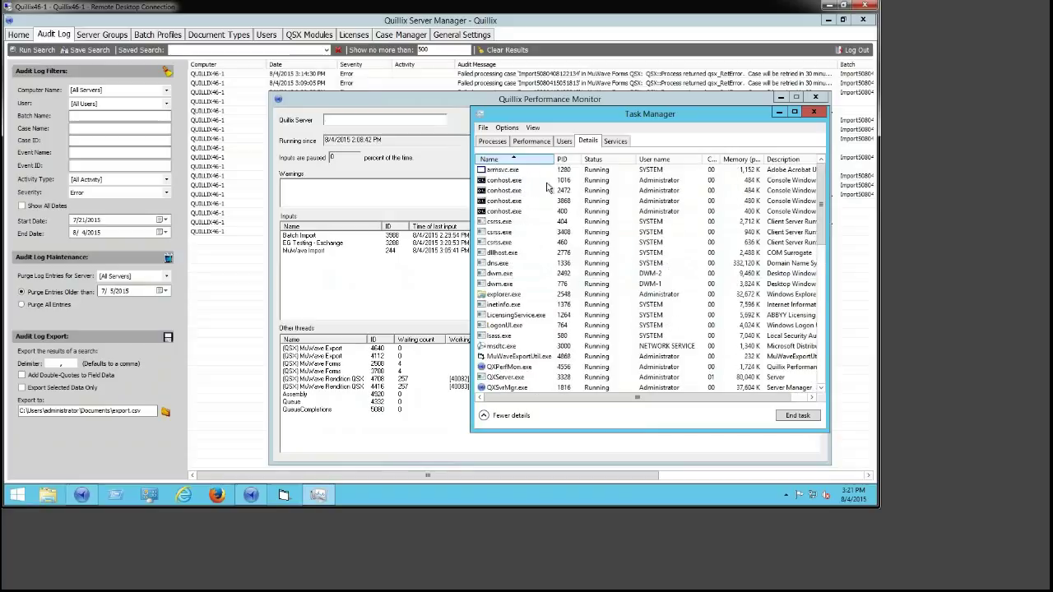
{"action": "scroll", "coordinate": [531, 321], "scroll_direction": "down", "scroll_amount": 3}
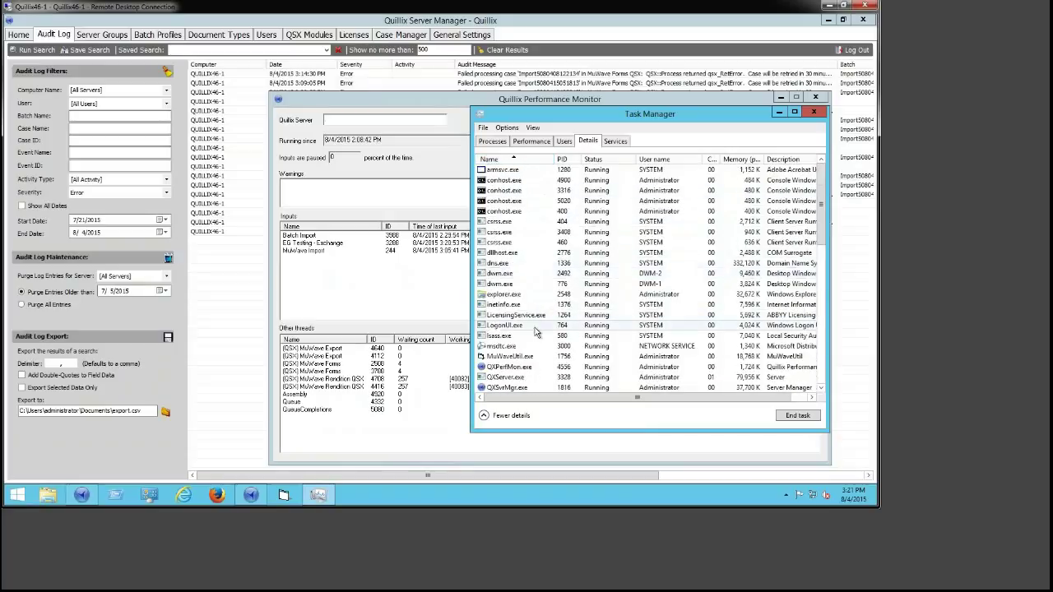
{"action": "scroll", "coordinate": [535, 271], "scroll_direction": "down", "scroll_amount": 1}
{"action": "scroll", "coordinate": [675, 214], "scroll_direction": "up", "scroll_amount": 4}
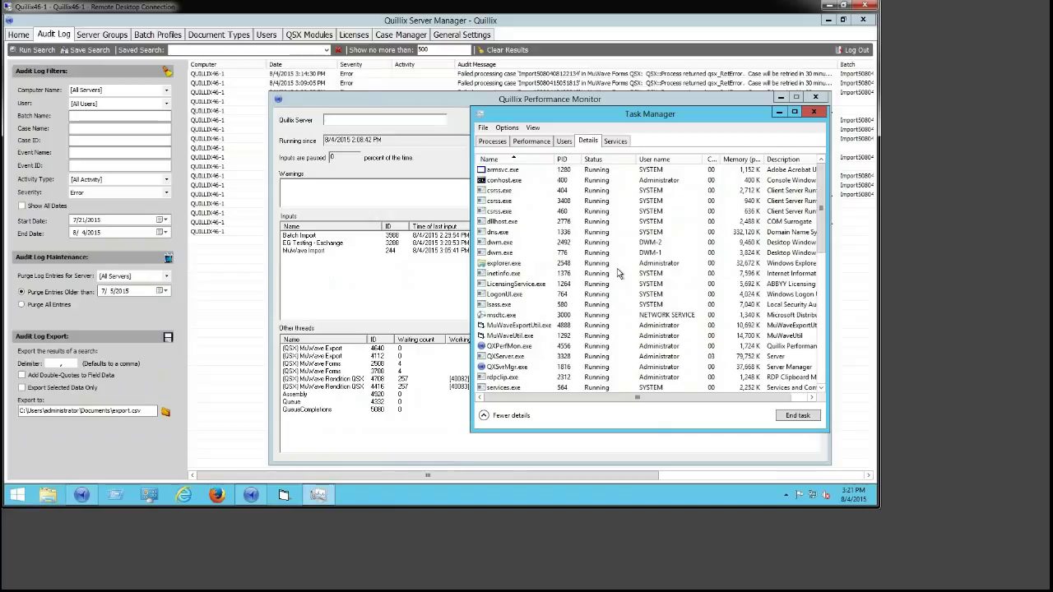
{"action": "left_click", "coordinate": [814, 112]}
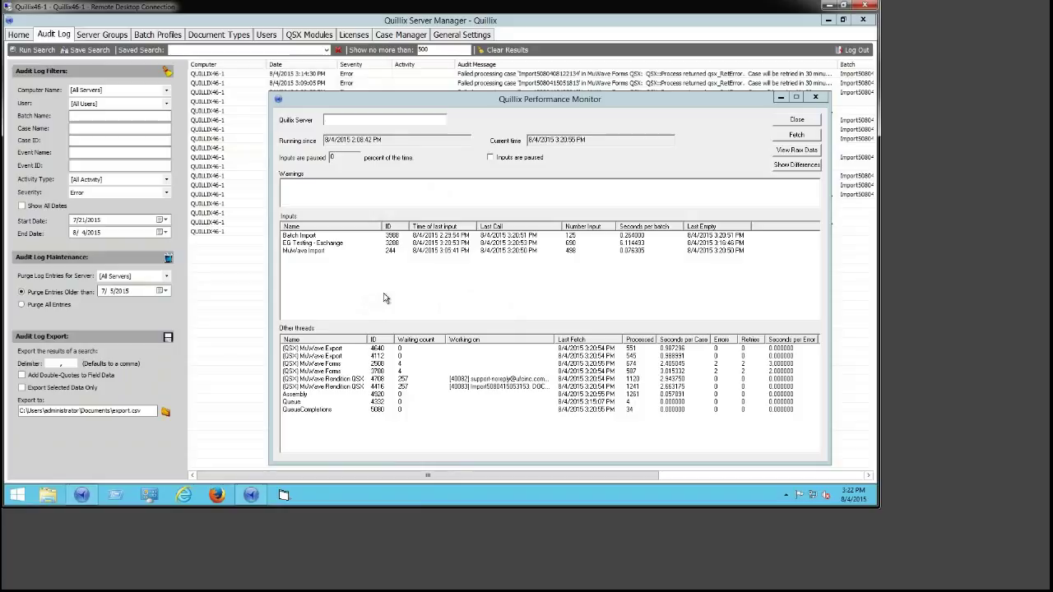
- Fetch performance data repeatedly and compare the waiting counts of the two MuWave Rendition QSX threads with the other threads
{"action": "left_click", "coordinate": [363, 380]}
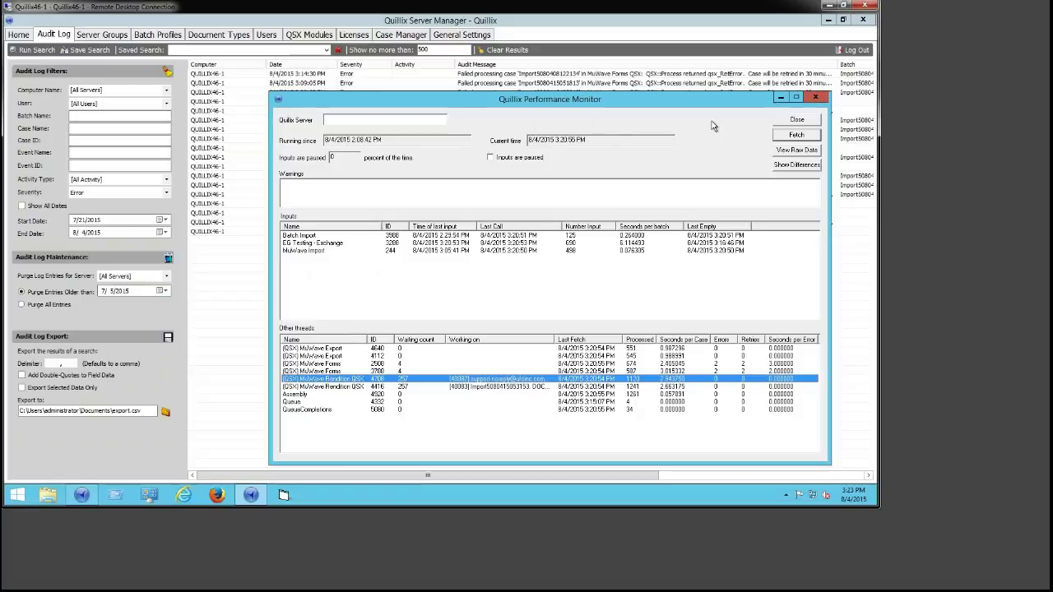
{"action": "left_click", "coordinate": [398, 388]}
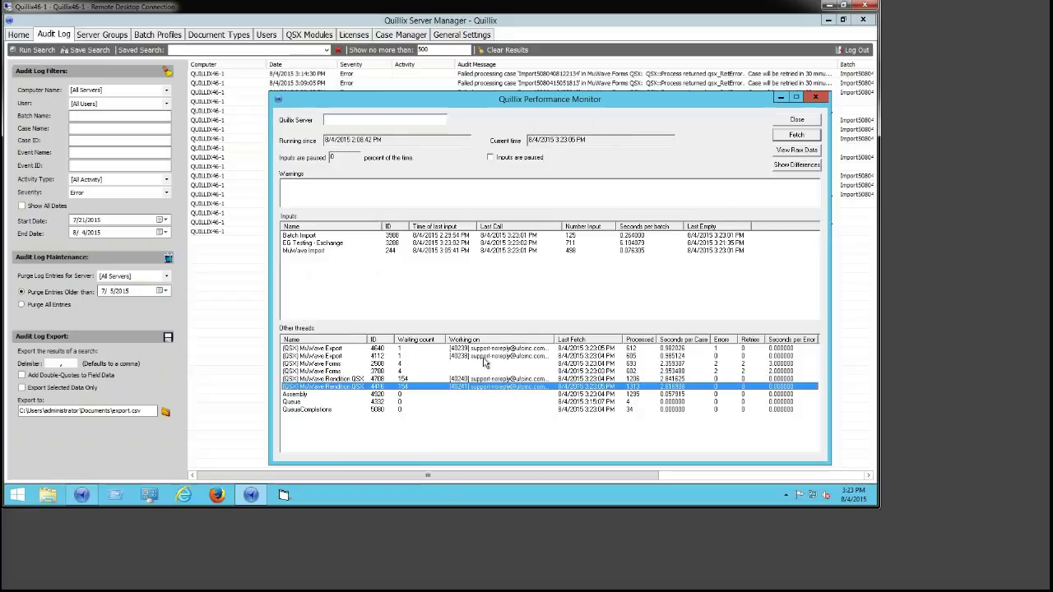
{"action": "left_click", "coordinate": [797, 136]}
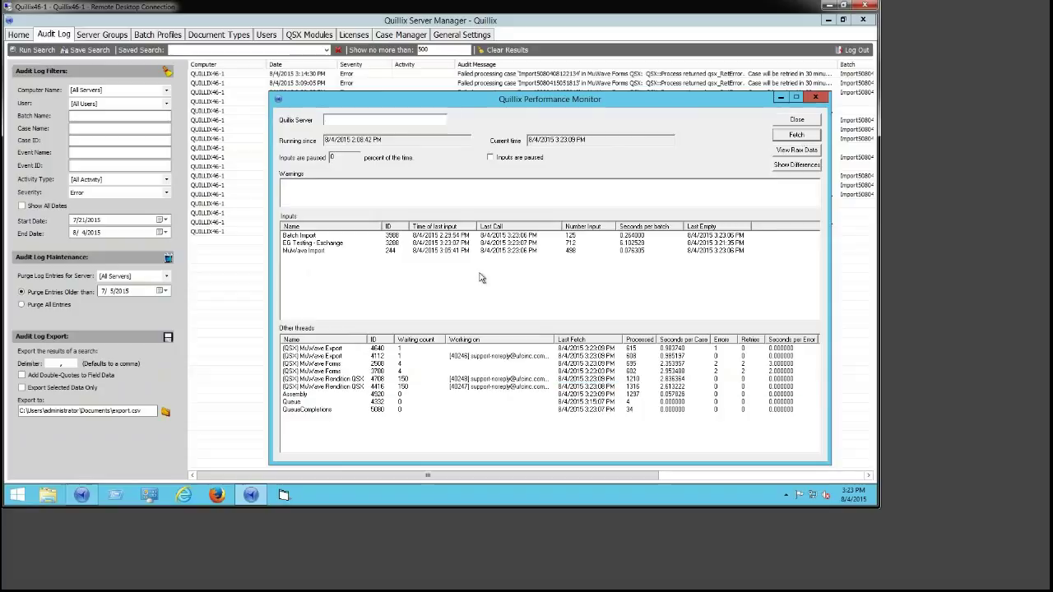
{"action": "left_click", "coordinate": [796, 136]}
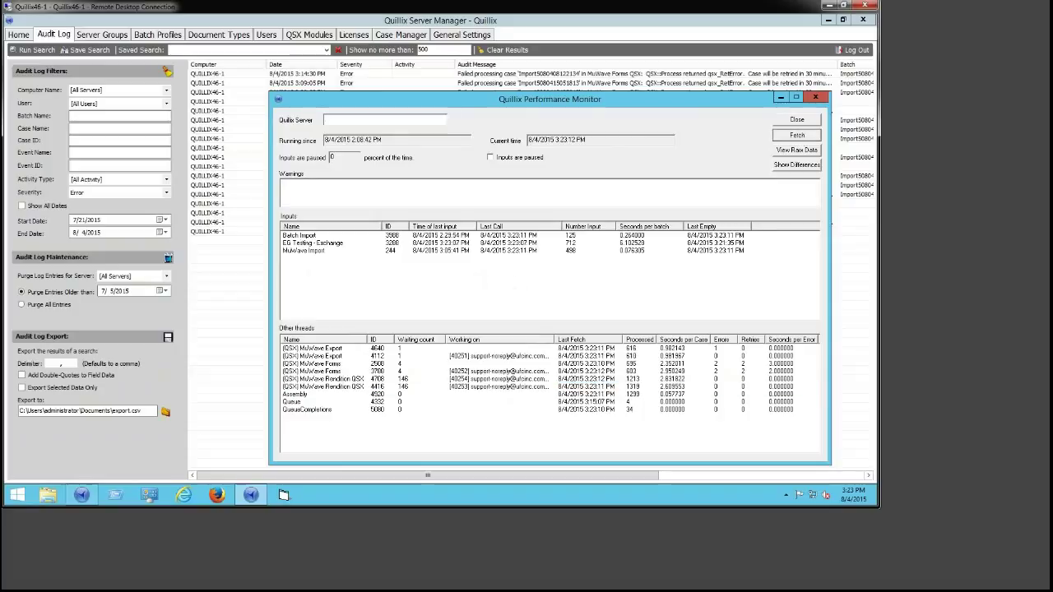
{"action": "left_click", "coordinate": [796, 135]}
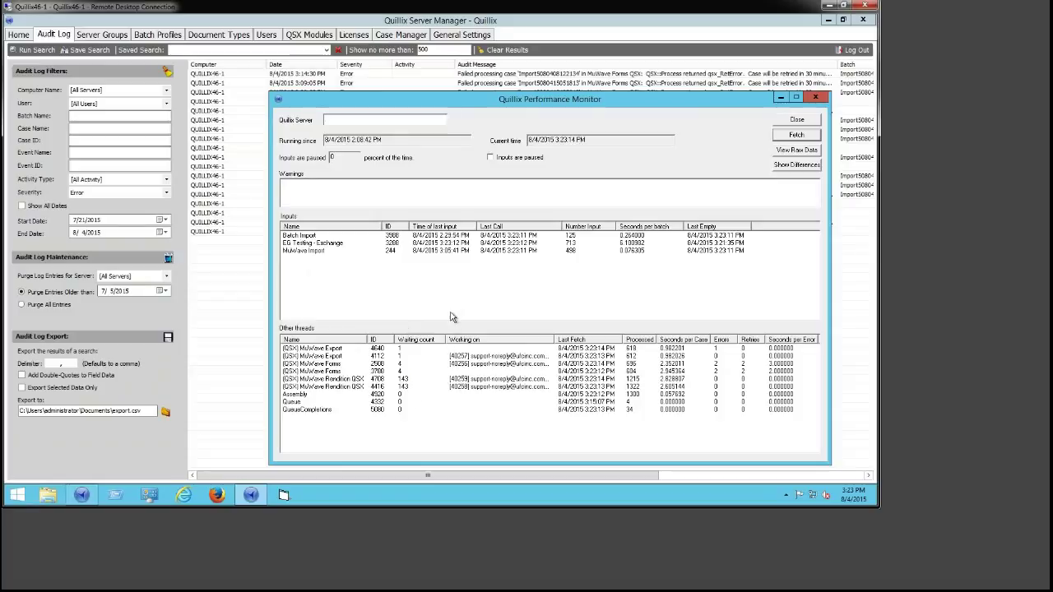
{"action": "left_click", "coordinate": [386, 383]}
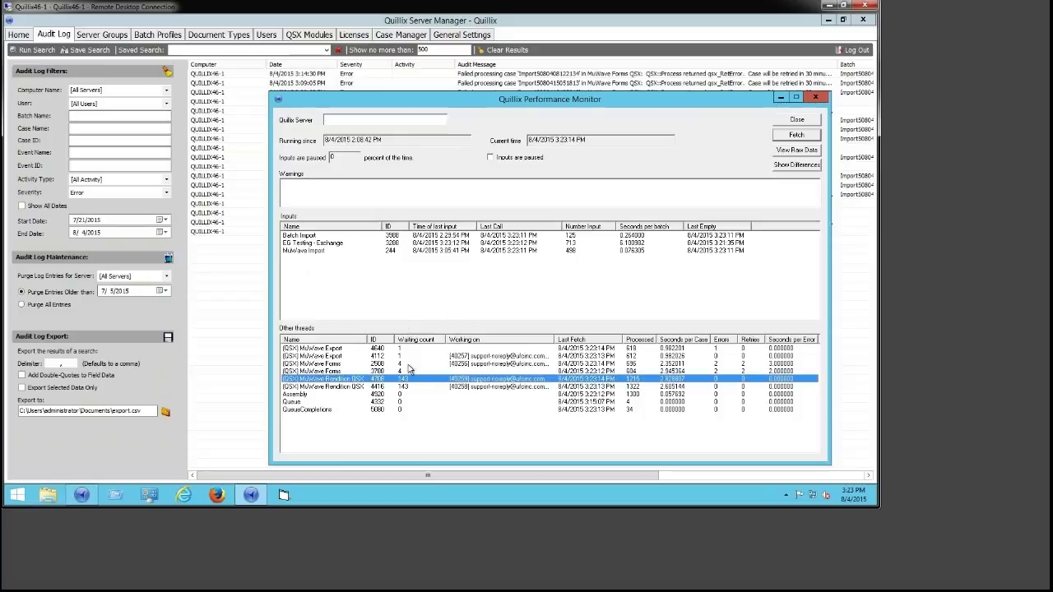
{"action": "left_click", "coordinate": [351, 394]}
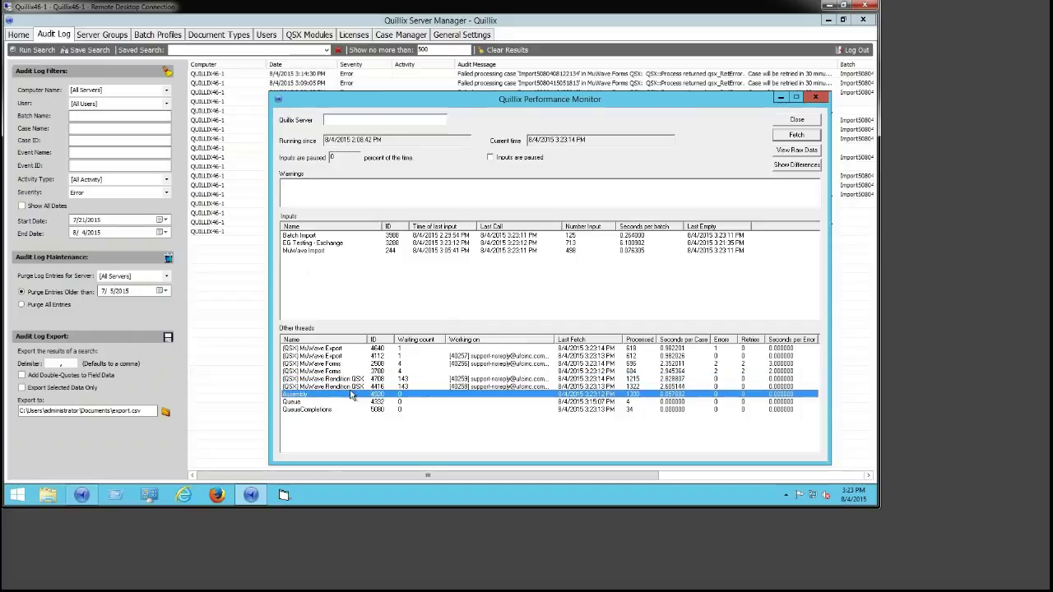
{"action": "left_click", "coordinate": [413, 380]}
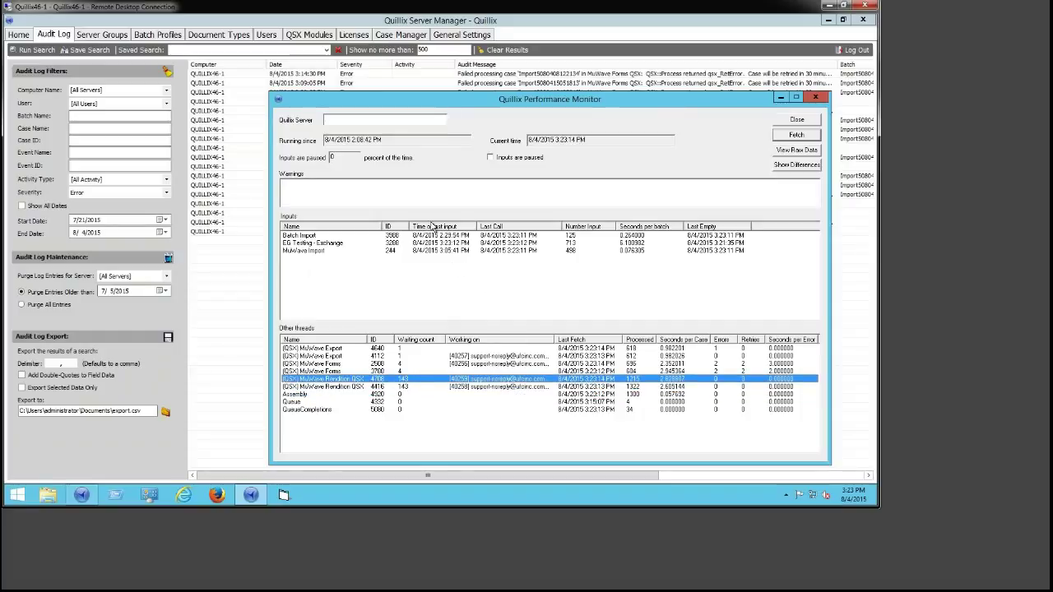
- Recheck CPU utilization in Task Manager while the rendition threads process their backlog
{"action": "right_click", "coordinate": [440, 491]}
{"action": "left_click", "coordinate": [473, 468]}
{"action": "left_click", "coordinate": [531, 140]}
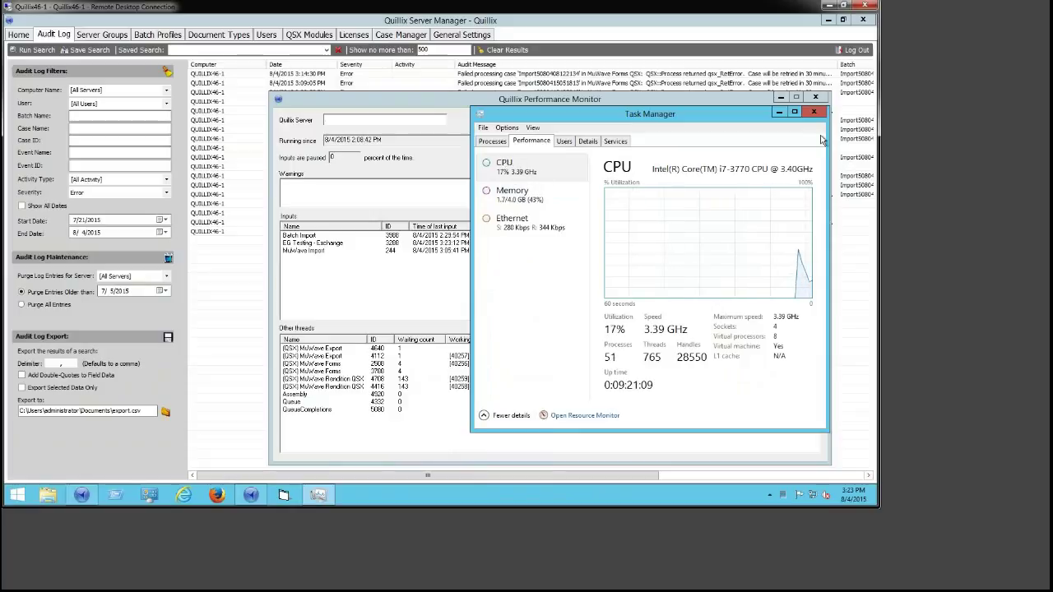
{"action": "left_click", "coordinate": [814, 111]}
- Close and reopen the Quillix Performance Monitor, and fetch its current thread data
{"action": "left_click", "coordinate": [815, 97]}
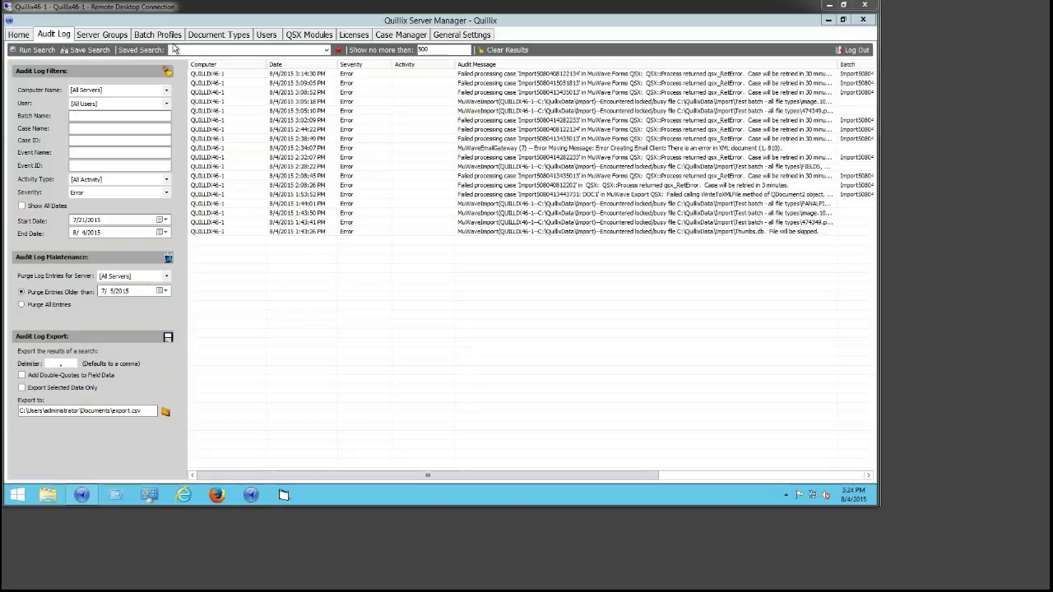
{"action": "left_click", "coordinate": [239, 496]}
{"action": "left_click", "coordinate": [692, 108]}
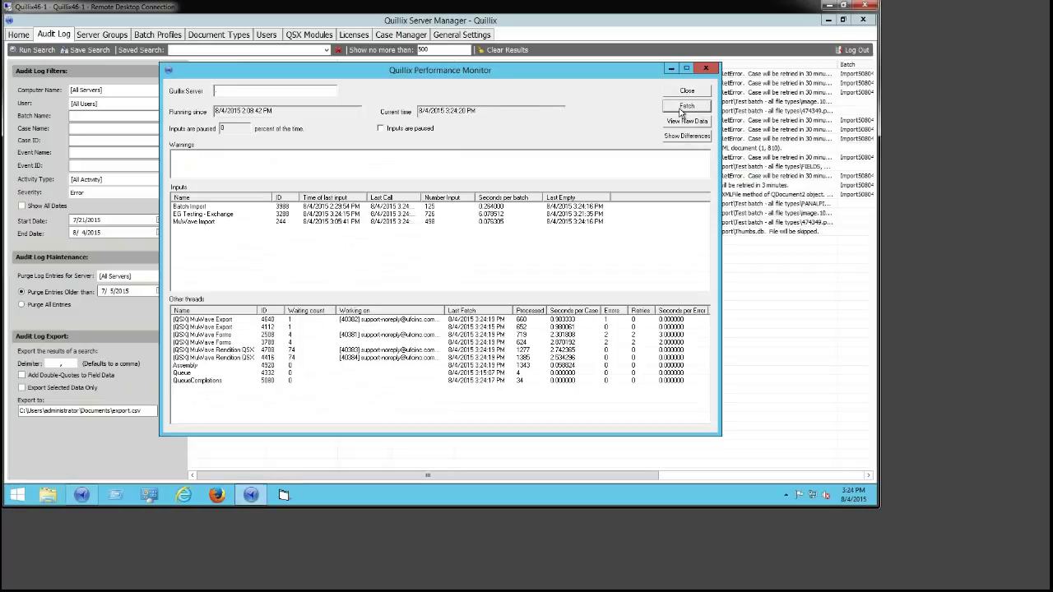